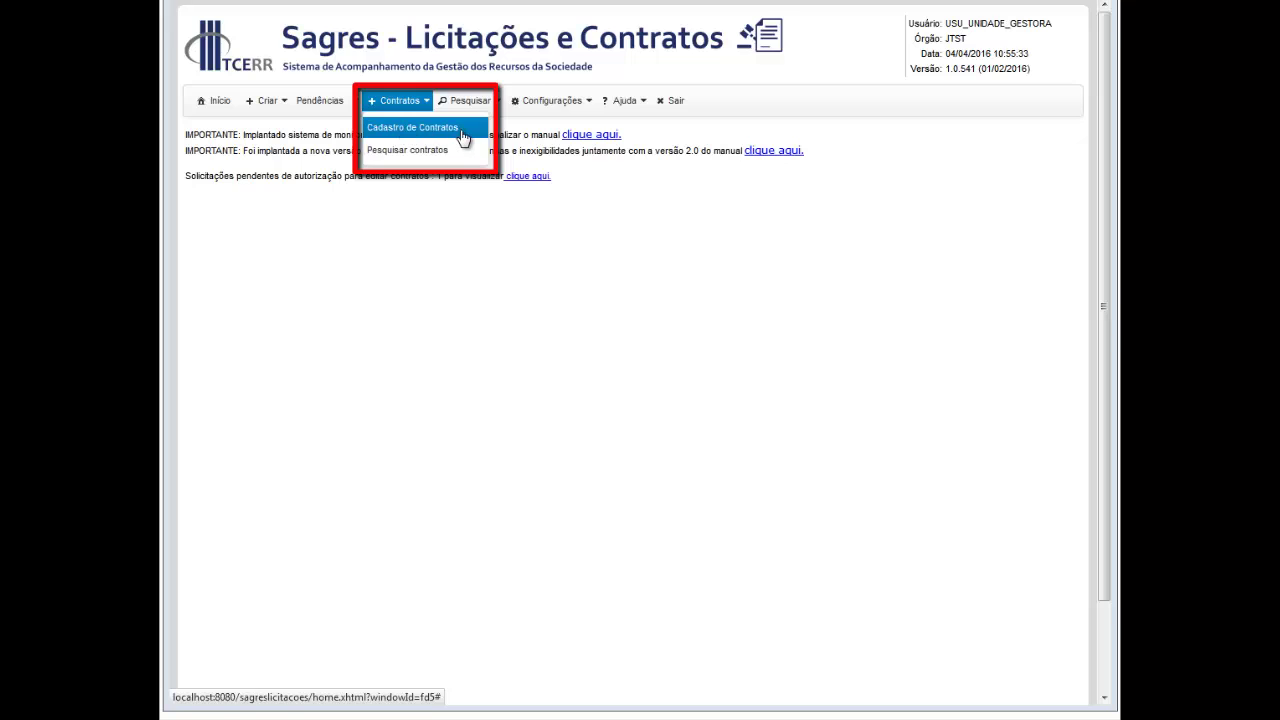
Step: Open the Cadastro de Contratos form from the Contratos menu
{"action": "left_click", "coordinate": [466, 130]}
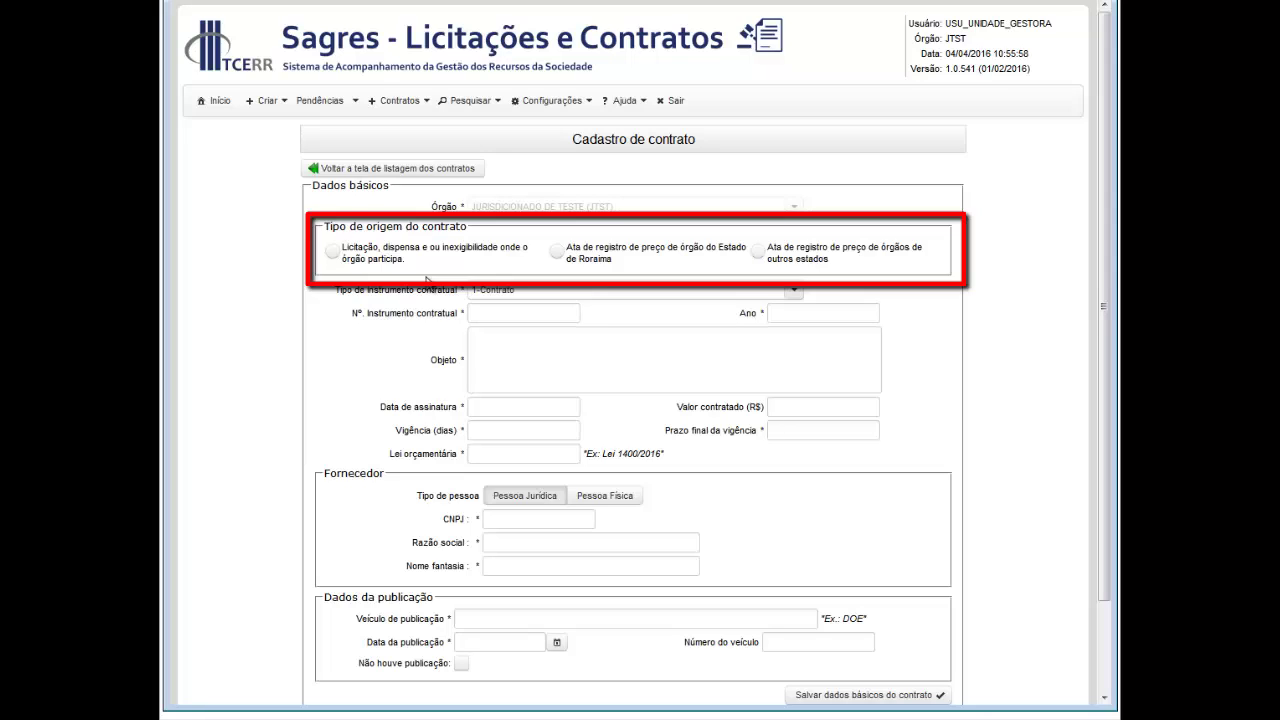
Step: Try each contract origin option, ending on Licitação, dispensa e ou inexigibilidade
{"action": "left_click", "coordinate": [335, 252]}
{"action": "left_click", "coordinate": [560, 253]}
{"action": "left_click", "coordinate": [758, 251]}
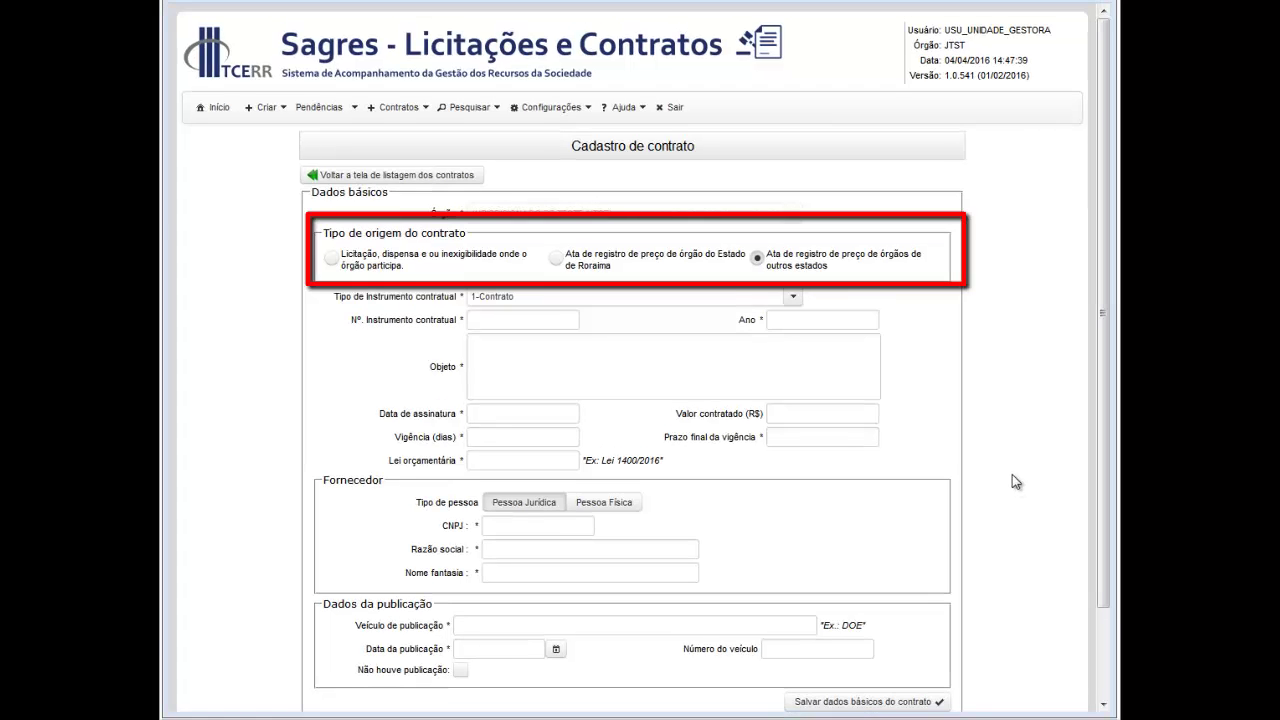
{"action": "left_click", "coordinate": [331, 260]}
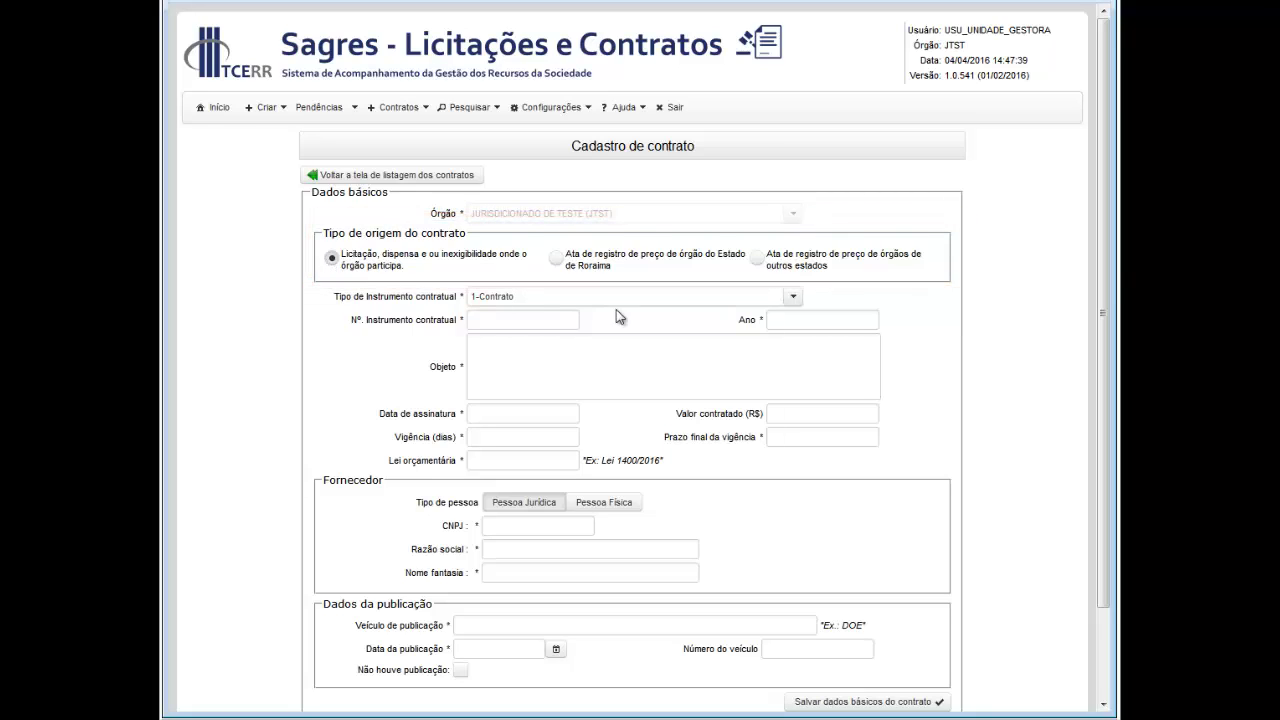
Step: Keep instrument type 1-Contrato and enter instrument number 1000 with year 2016
{"action": "left_click", "coordinate": [706, 298]}
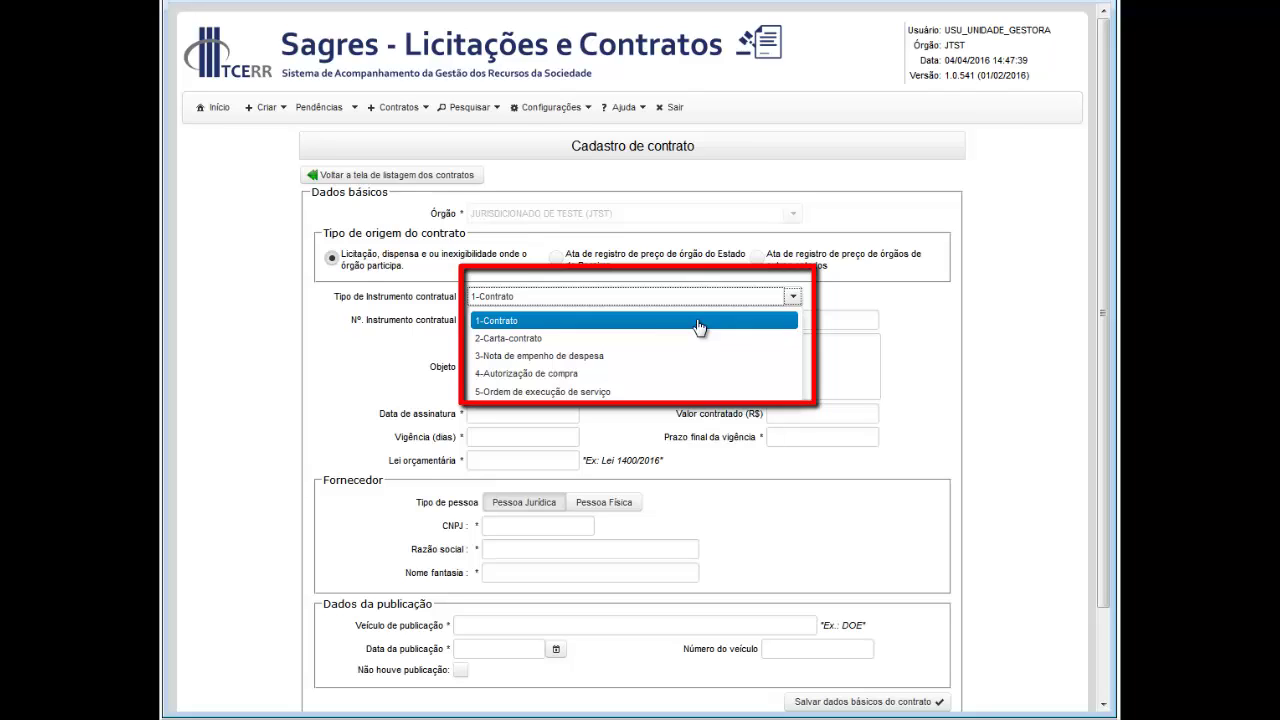
{"action": "left_click", "coordinate": [699, 321]}
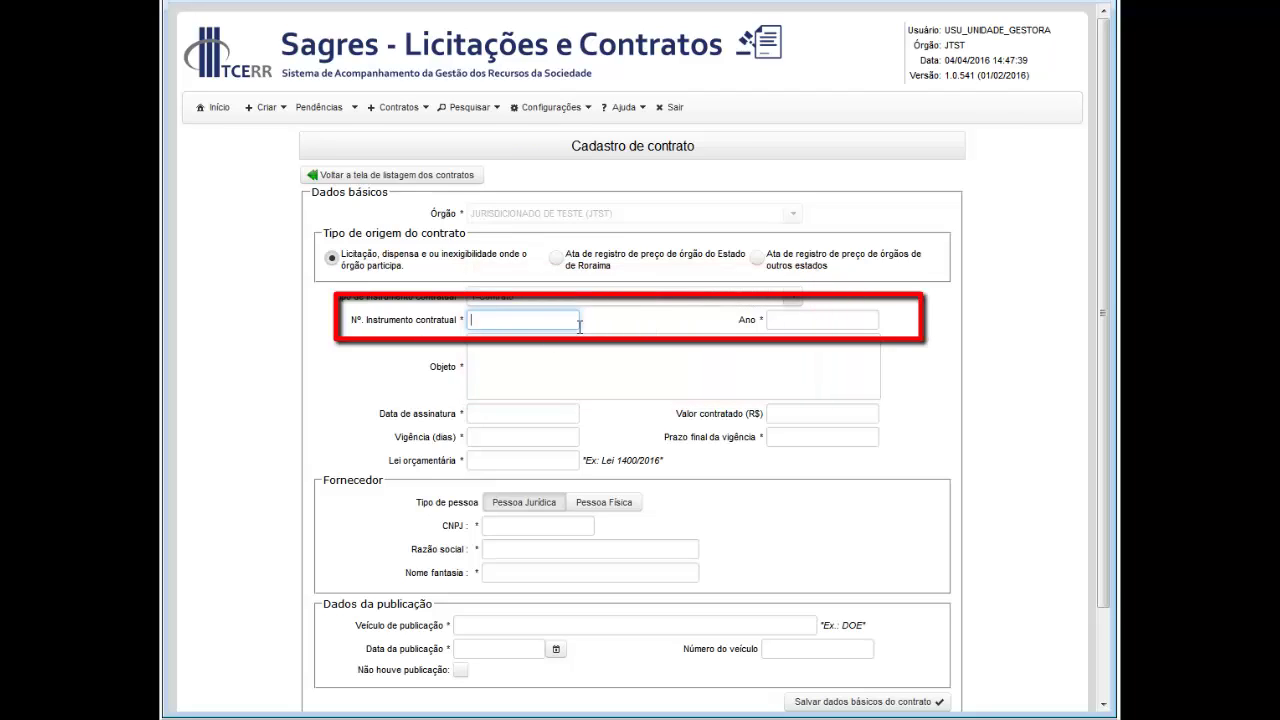
{"action": "type", "text": "1000"}
{"action": "left_click", "coordinate": [803, 319]}
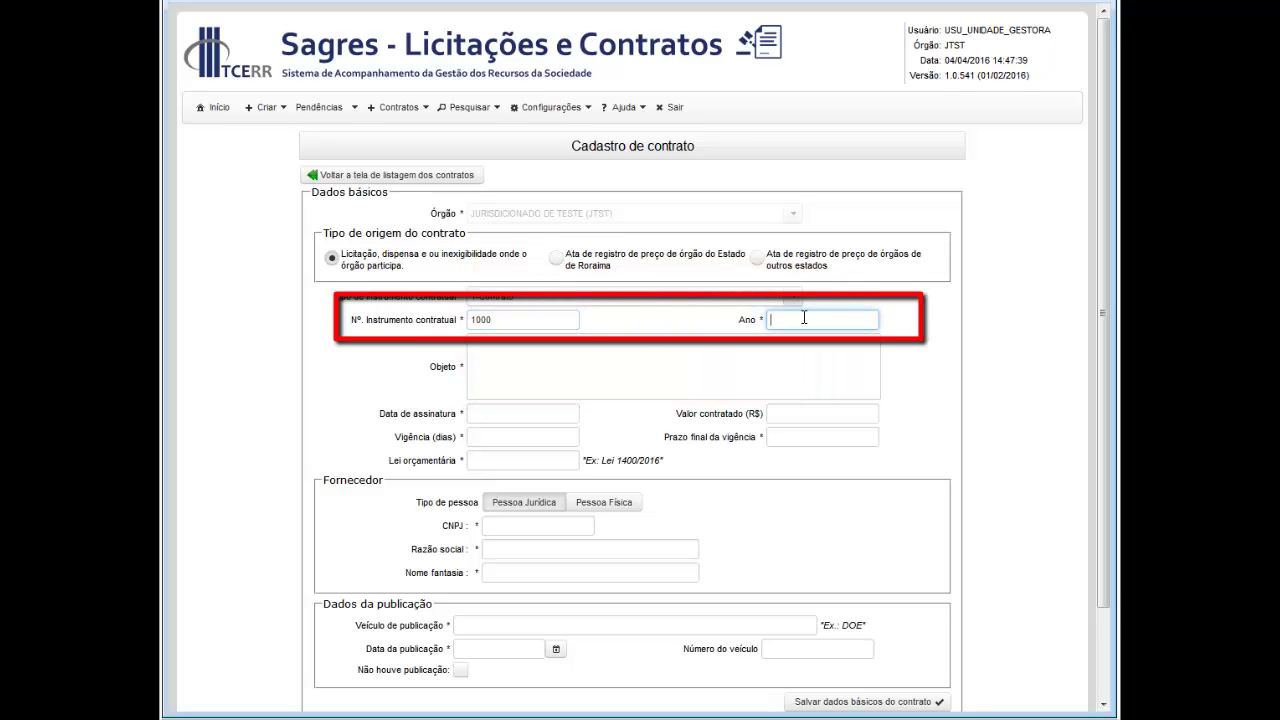
{"action": "type", "text": "2016"}
{"action": "left_click", "coordinate": [688, 368]}
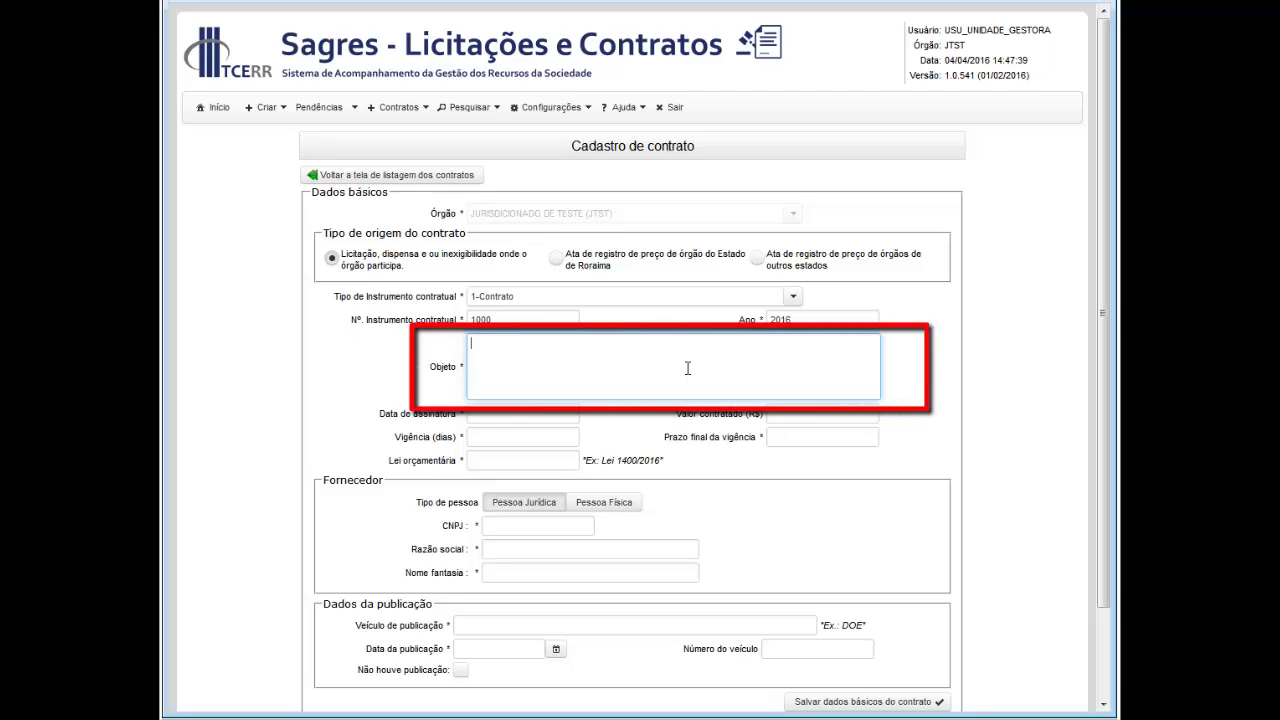
Step: Enter object 'Teste de cadastro de contrato', signing date 01/03/2016 and value 100.000,00
{"action": "type", "text": "Teste de cadastro de contrato"}
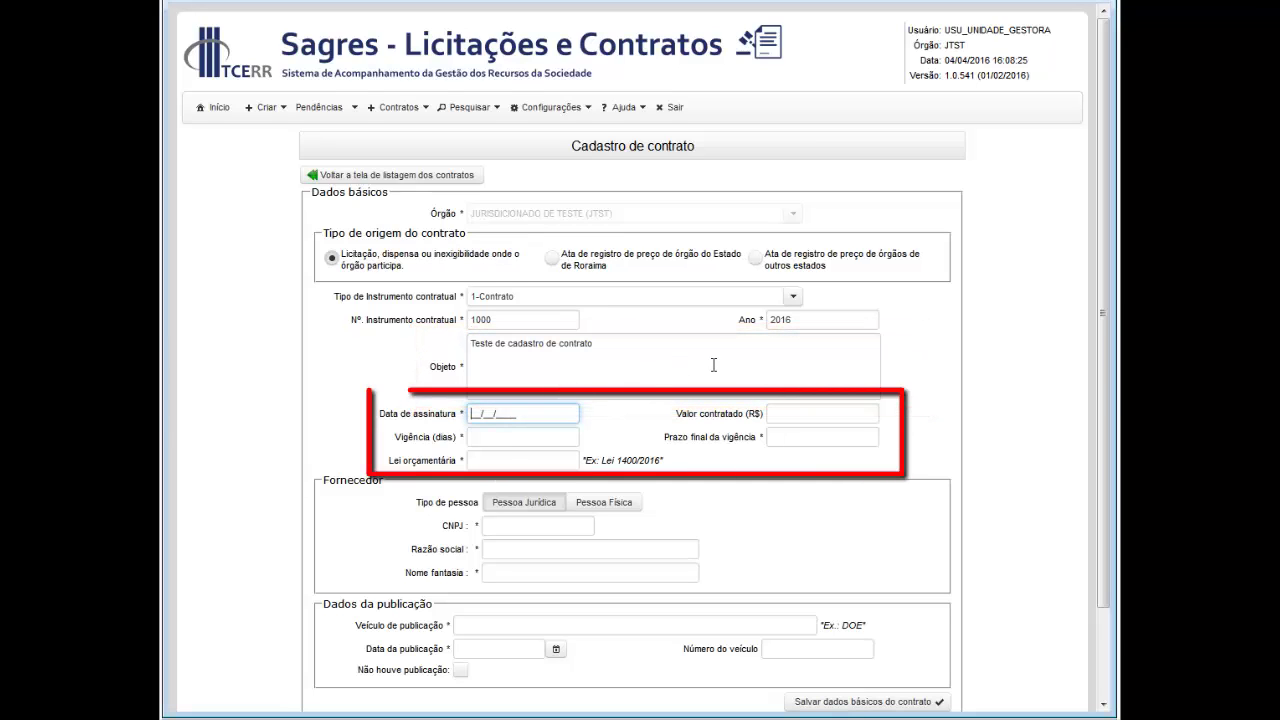
{"action": "type", "text": "01032016"}
{"action": "key", "text": "Tab"}
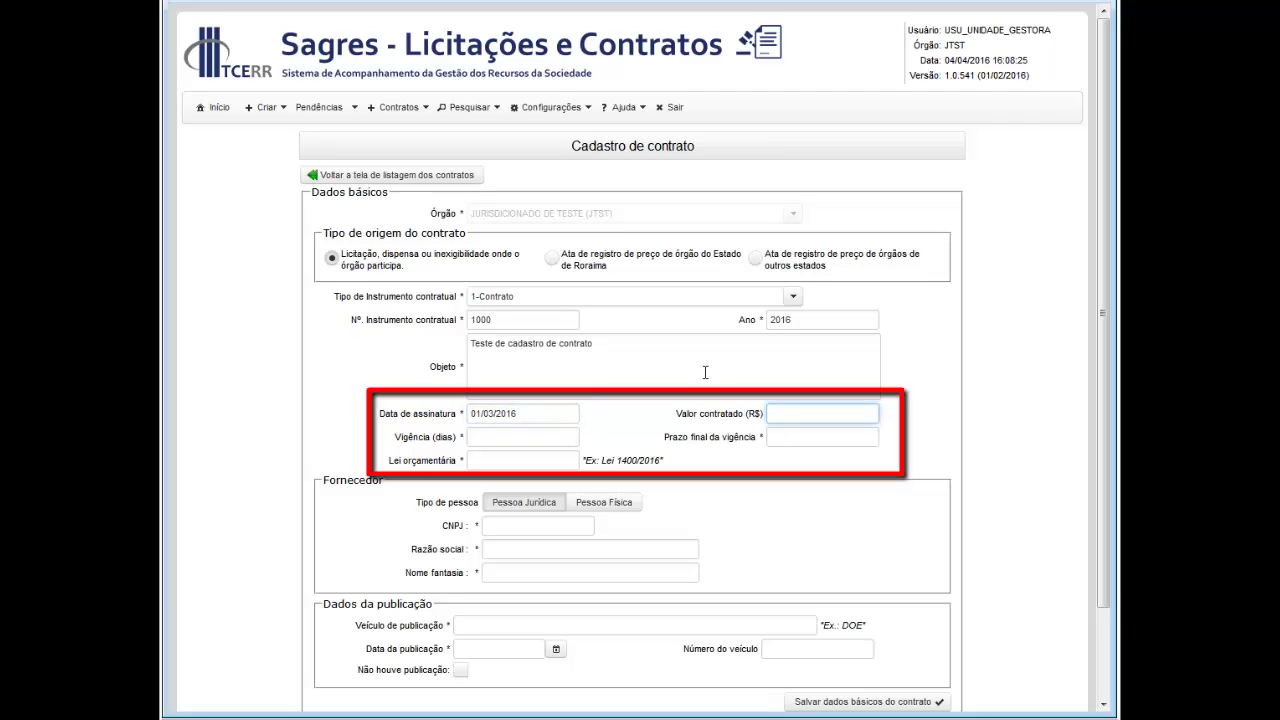
{"action": "type", "text": "10000000"}
Step: Set a 30-day term ending 01/04/2016 and budget law Lei 1400/2016
{"action": "key", "text": "Tab"}
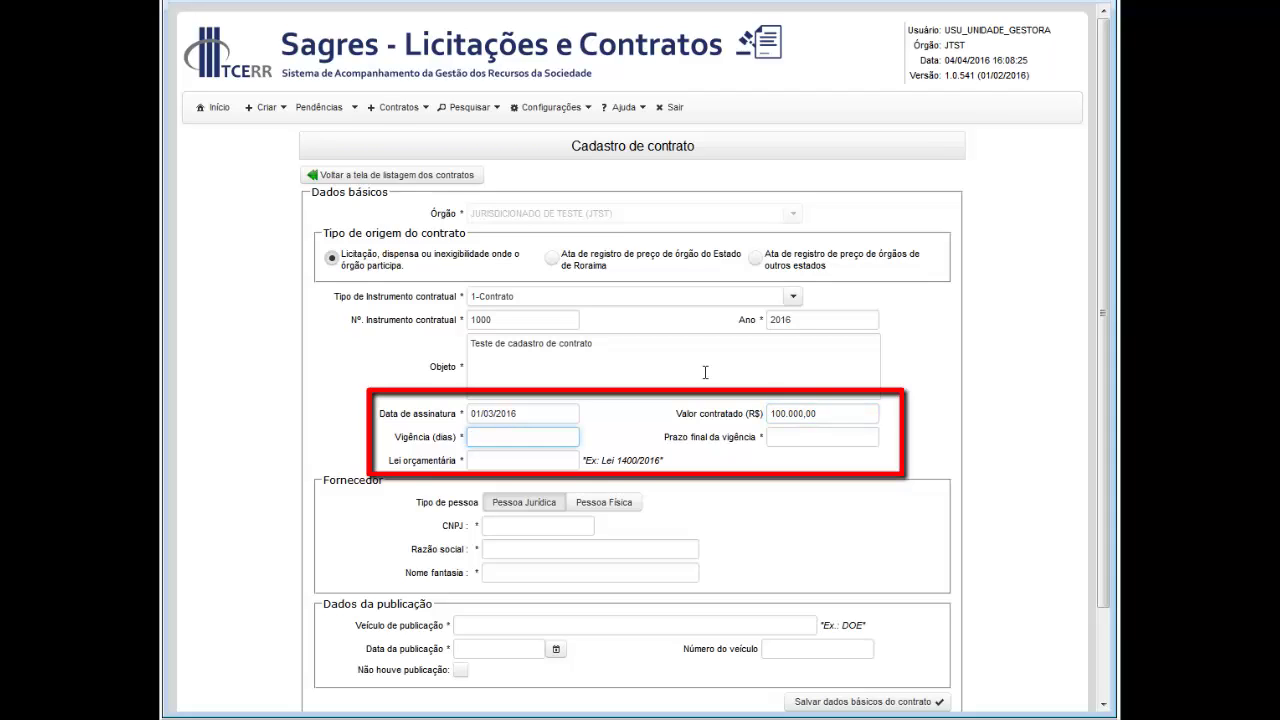
{"action": "type", "text": "30"}
{"action": "key", "text": "Tab"}
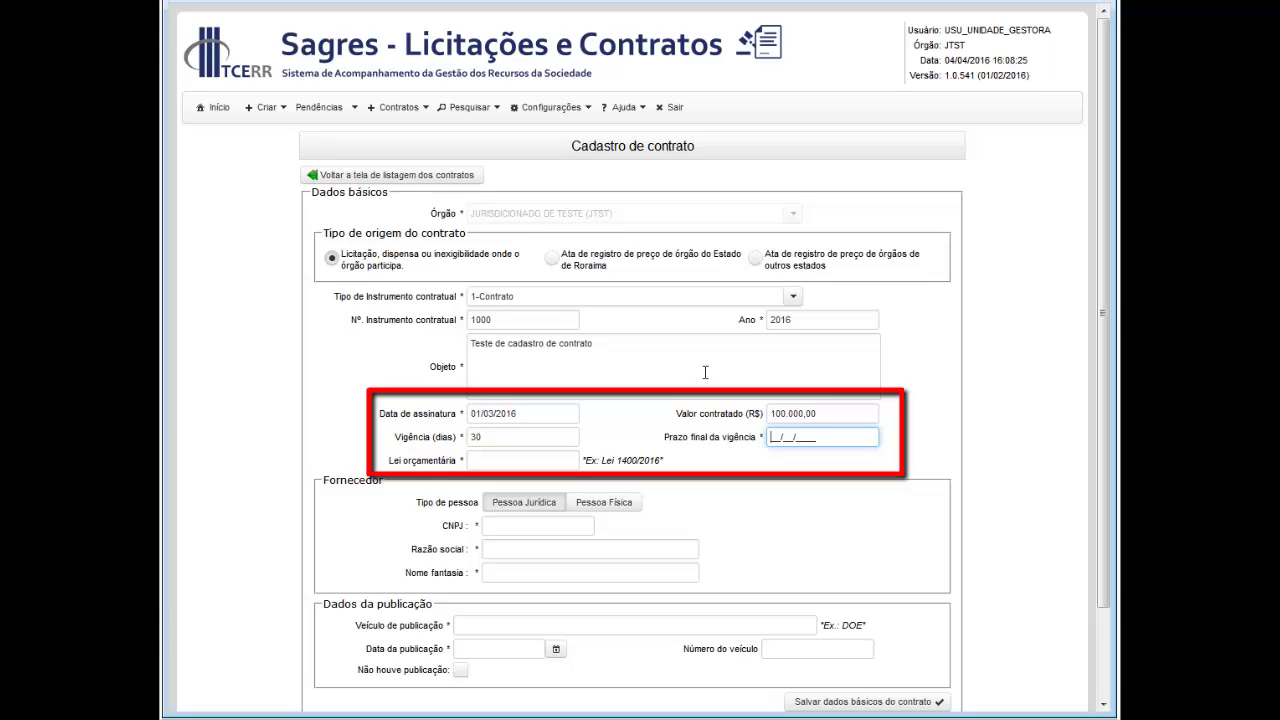
{"action": "type", "text": "01042016"}
{"action": "key", "text": "Tab"}
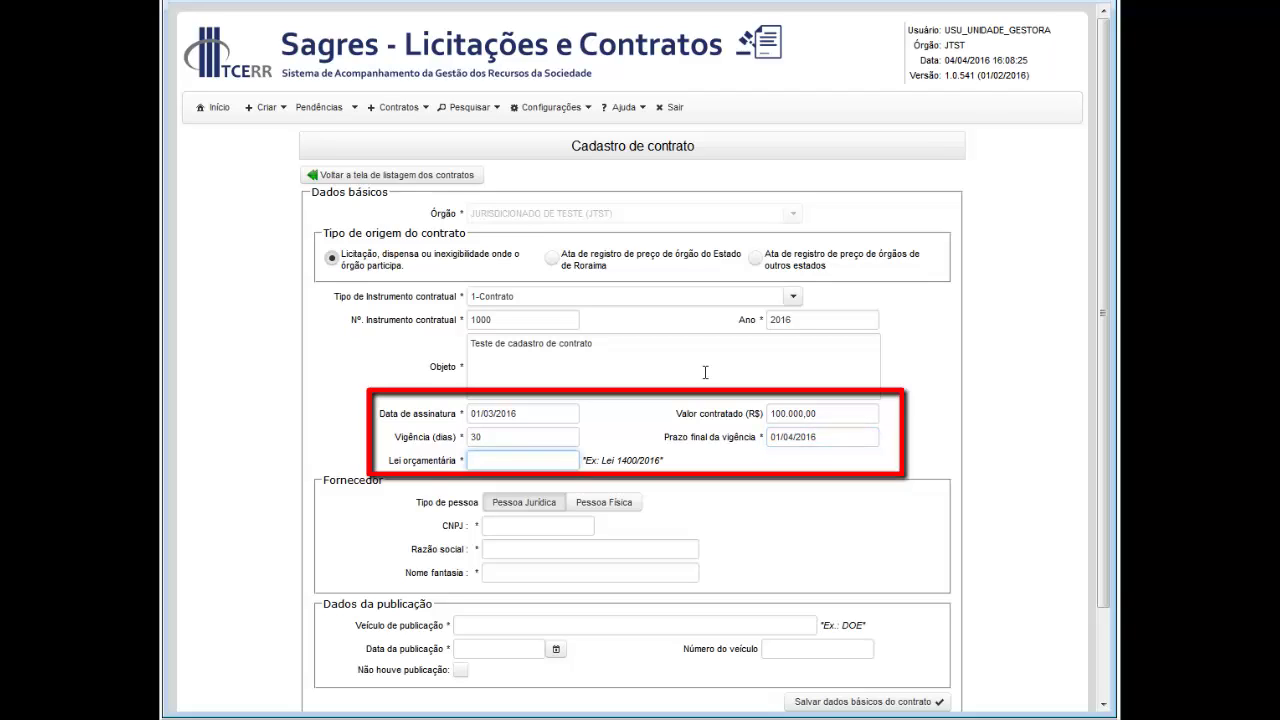
{"action": "type", "text": "Lei 1400/2016"}
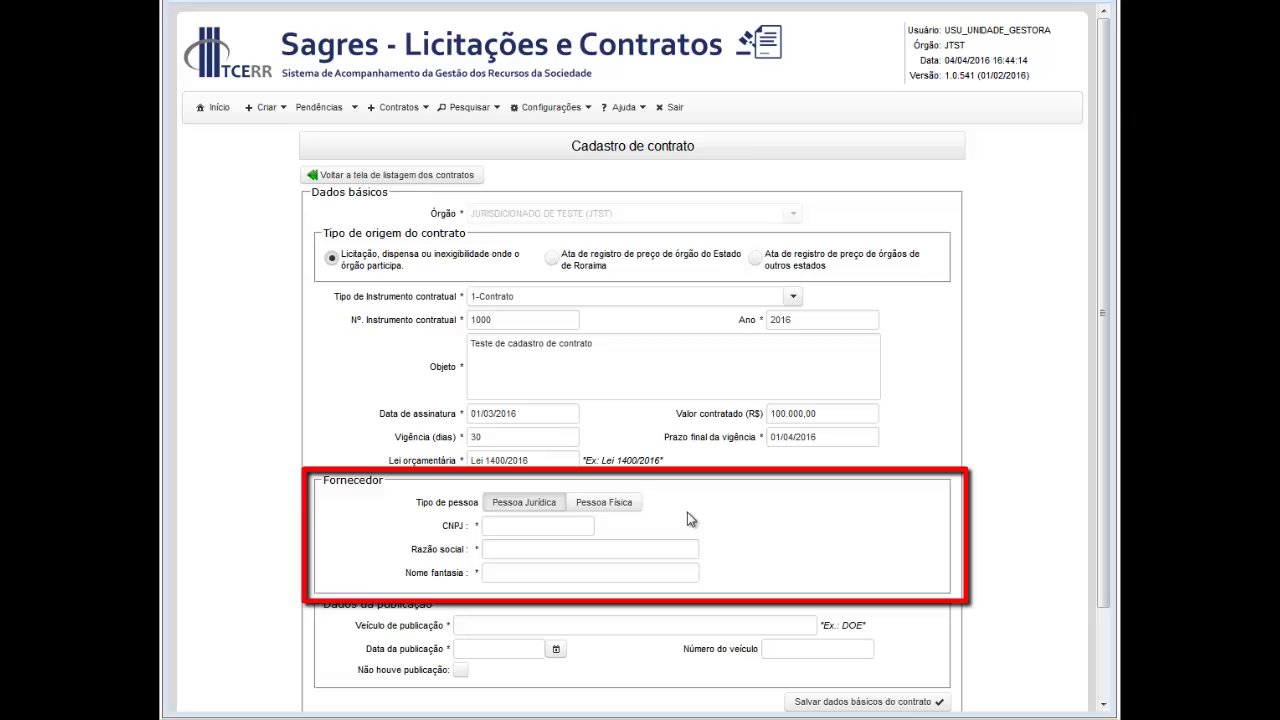
Step: Make the supplier Pessoa Jurídica and paste its CNPJ to load razão social and nome fantasia
{"action": "left_click", "coordinate": [606, 502]}
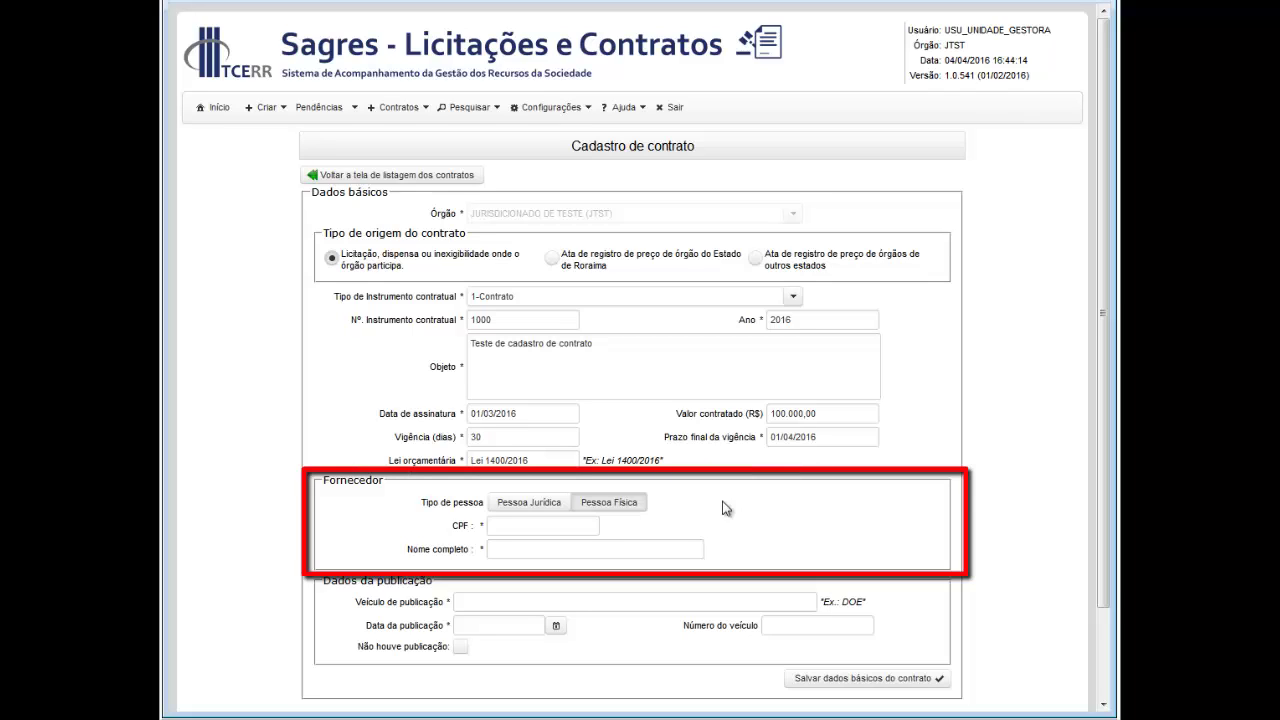
{"action": "left_click", "coordinate": [528, 503]}
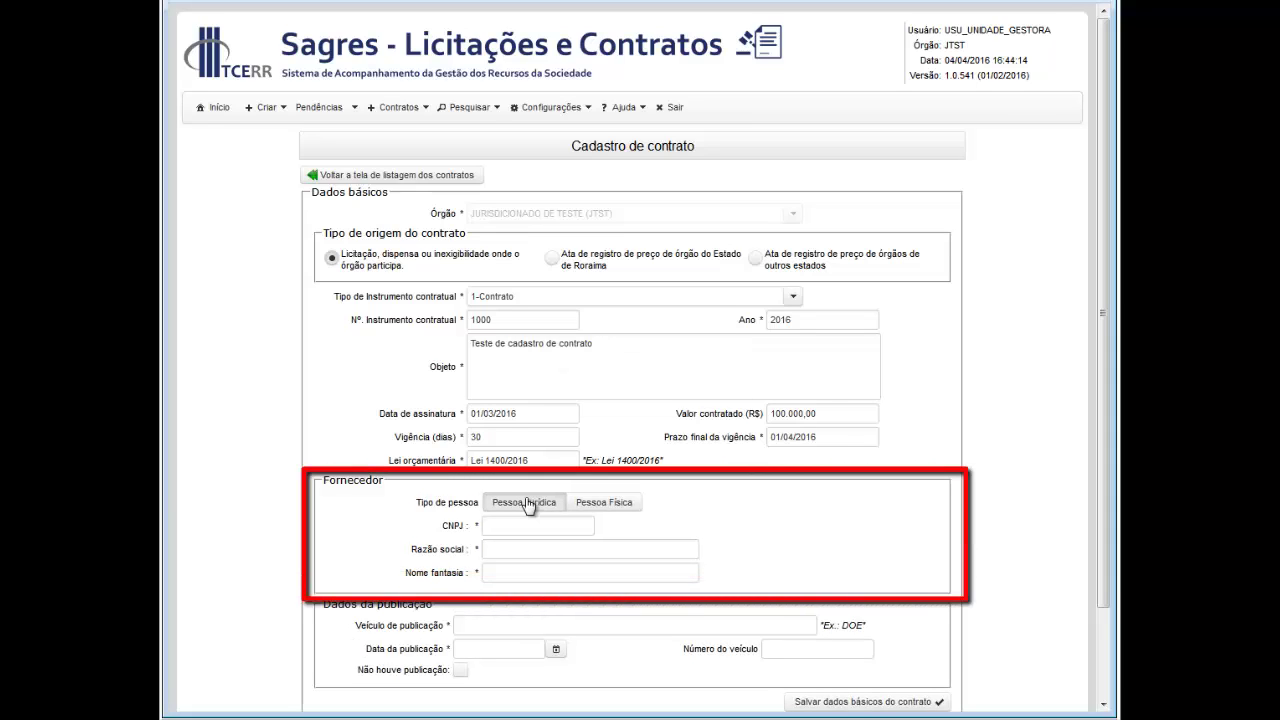
{"action": "left_click", "coordinate": [560, 525]}
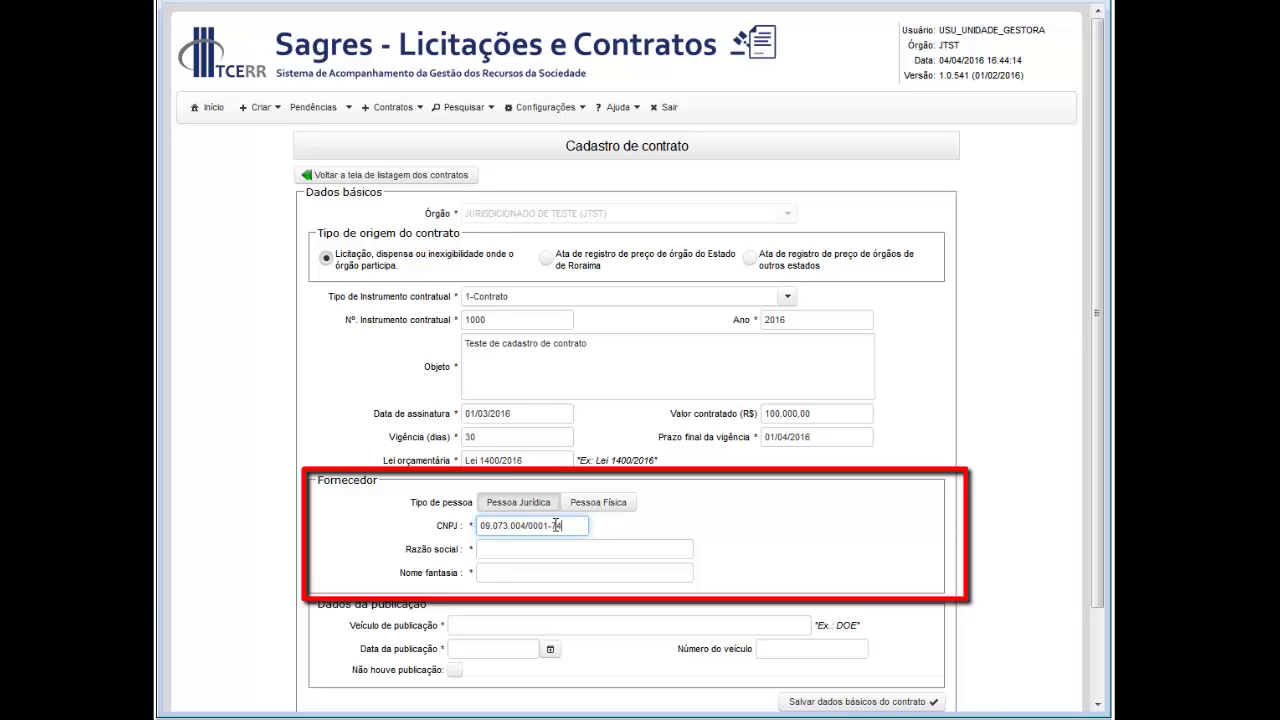
{"action": "key", "text": "Tab"}
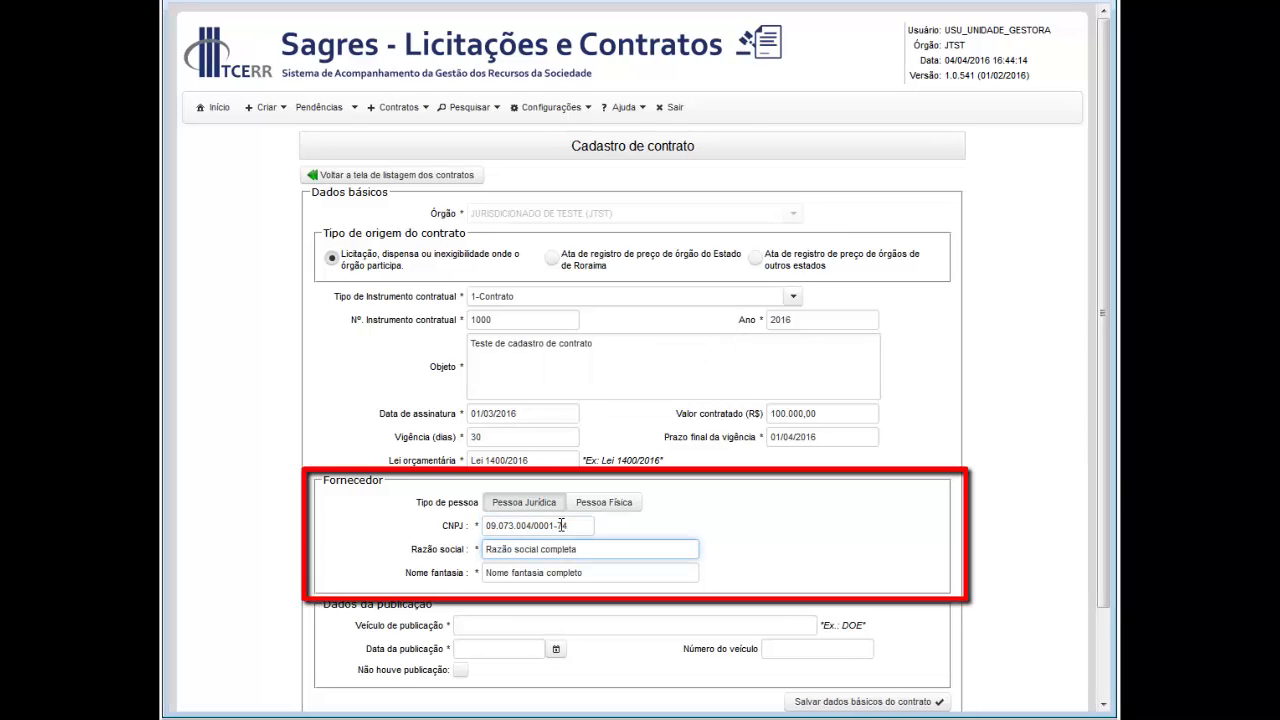
{"action": "left_click", "coordinate": [730, 563]}
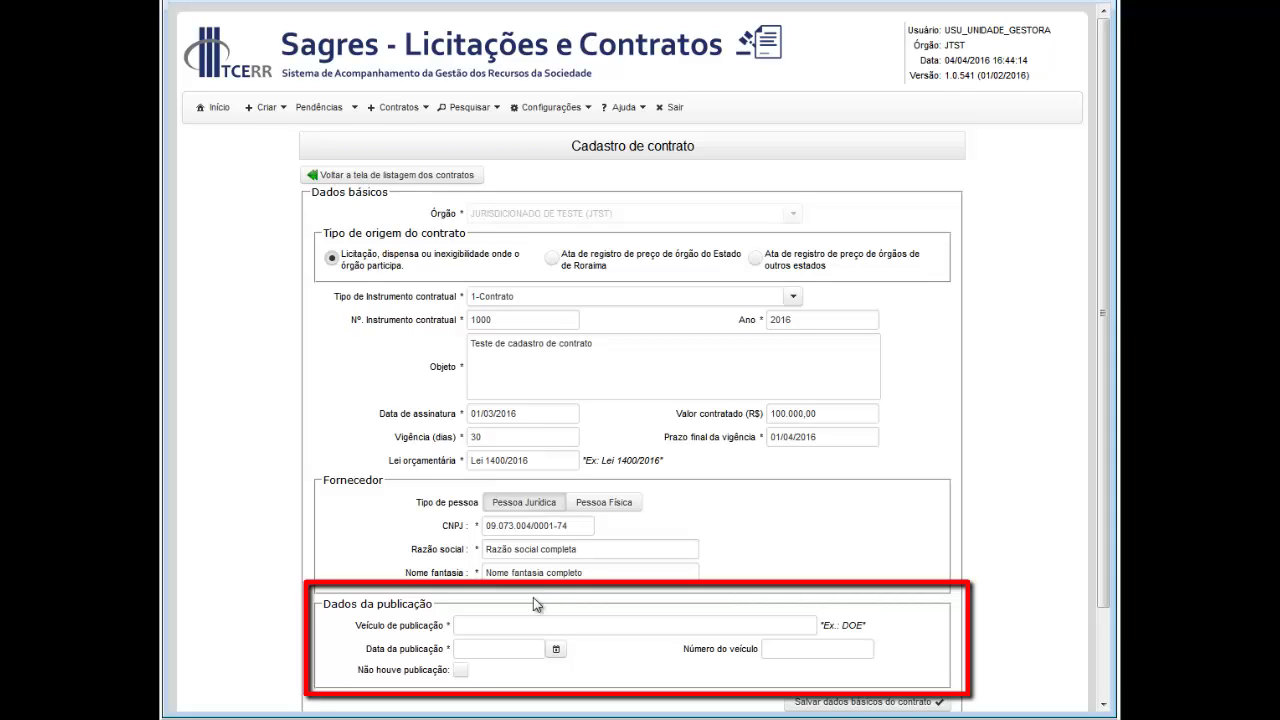
Step: Enter publication vehicle DOE, publication date 03/03/2016 and vehicle number 1020
{"action": "left_click", "coordinate": [461, 670]}
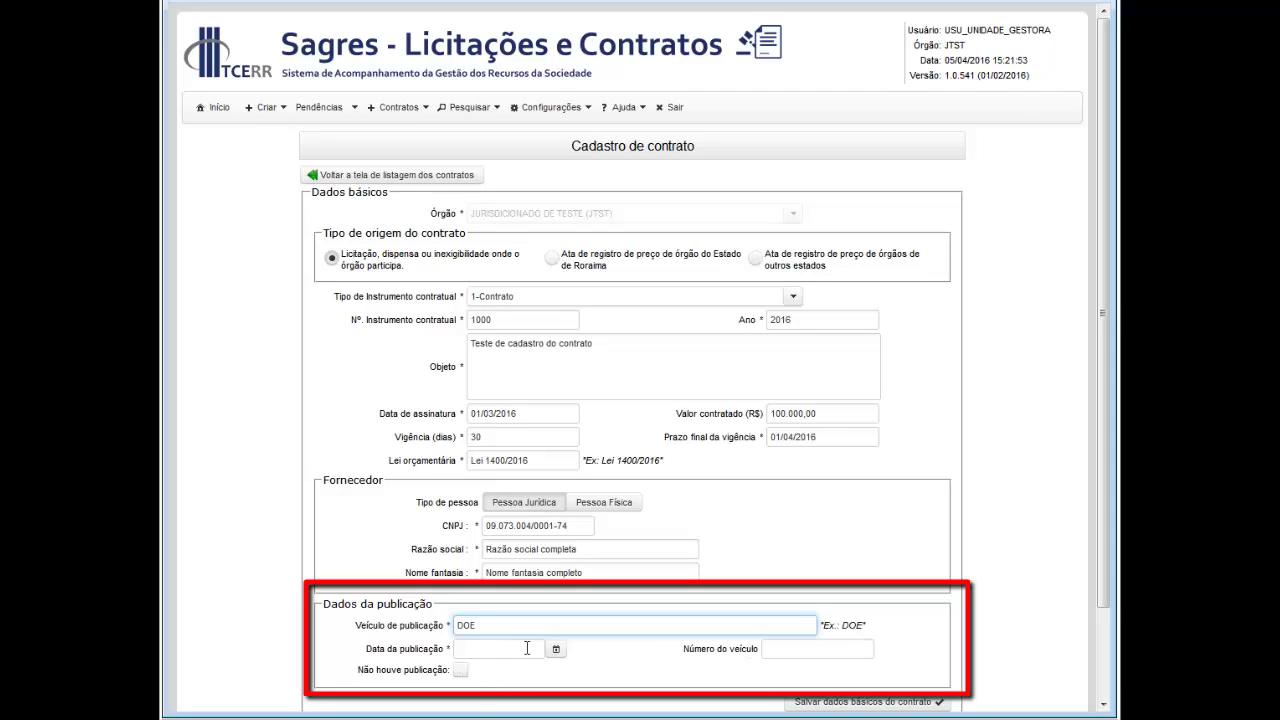
{"action": "left_click", "coordinate": [530, 649]}
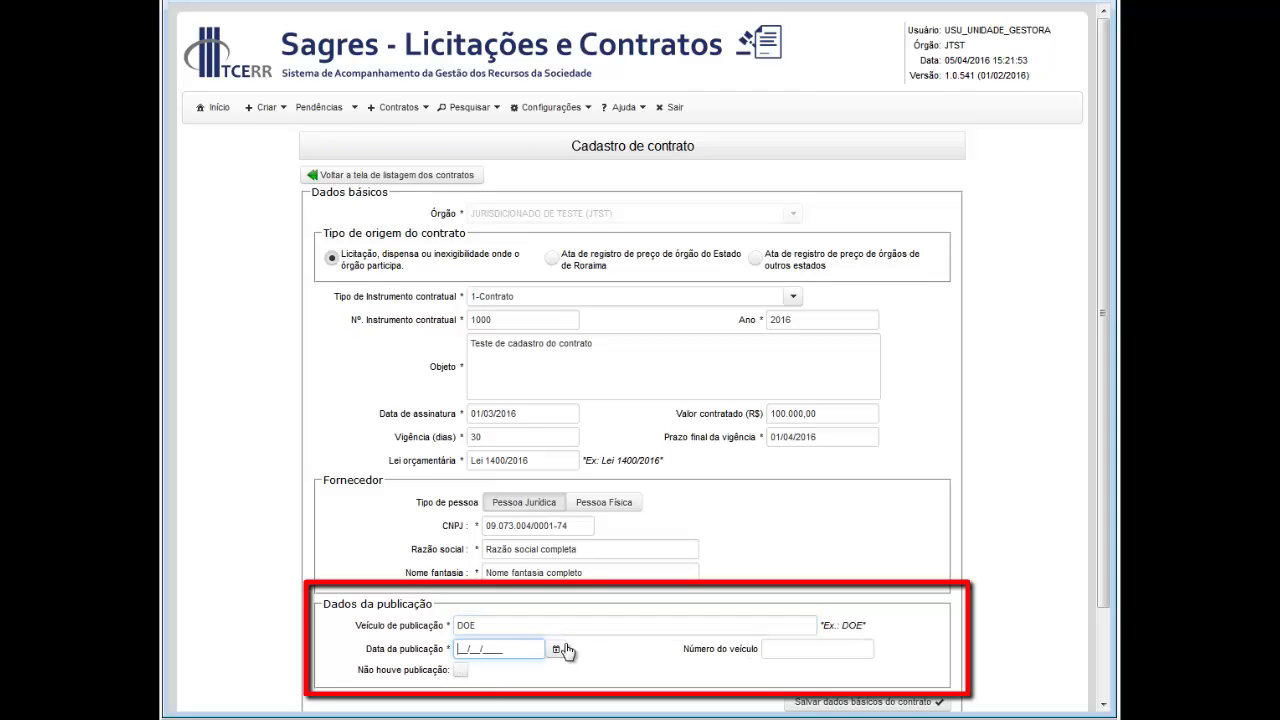
{"action": "type", "text": "03/03/2016"}
{"action": "key", "text": "Tab"}
{"action": "key", "text": "Tab"}
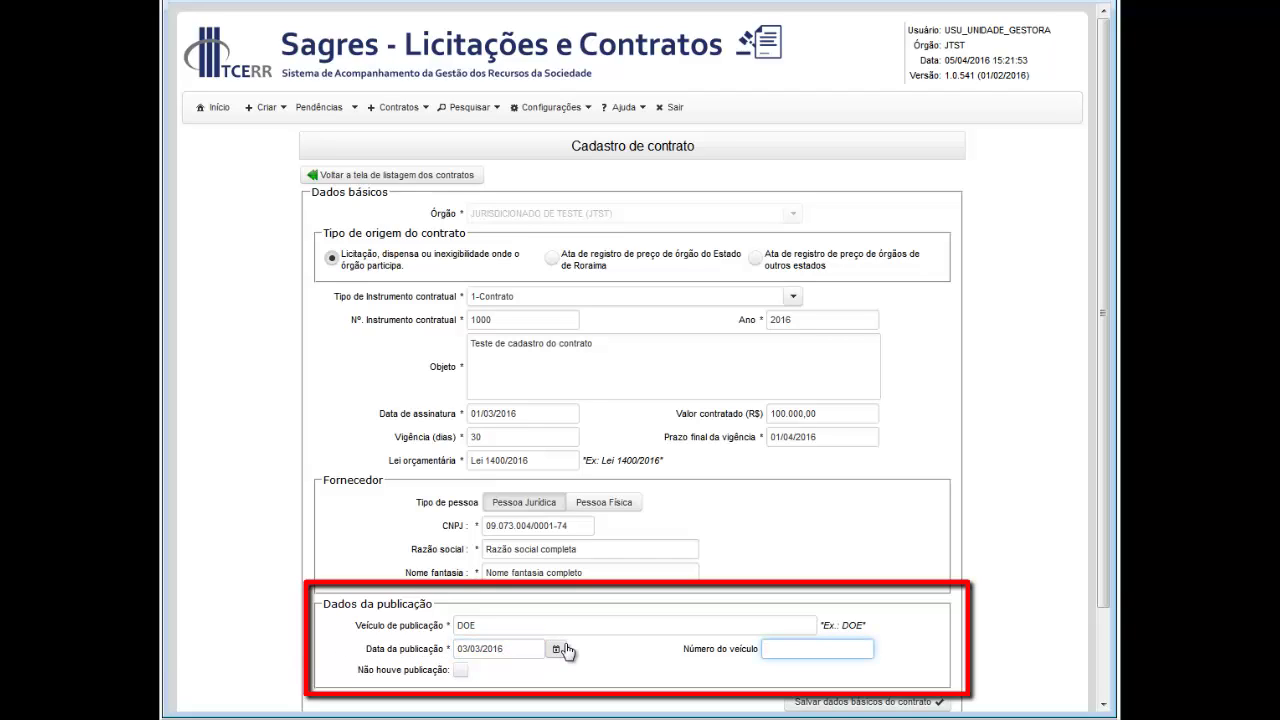
{"action": "type", "text": "1020"}
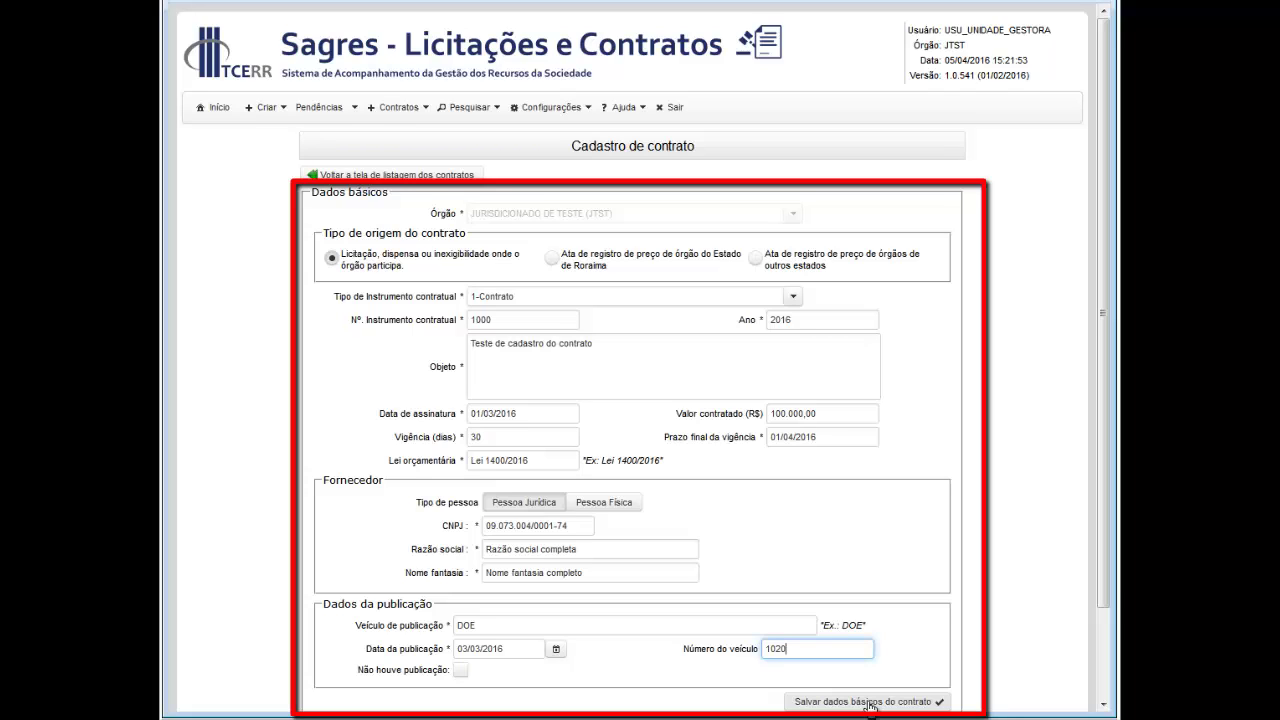
Step: Save the contract's basic data and dismiss the success message
{"action": "left_click", "coordinate": [868, 704]}
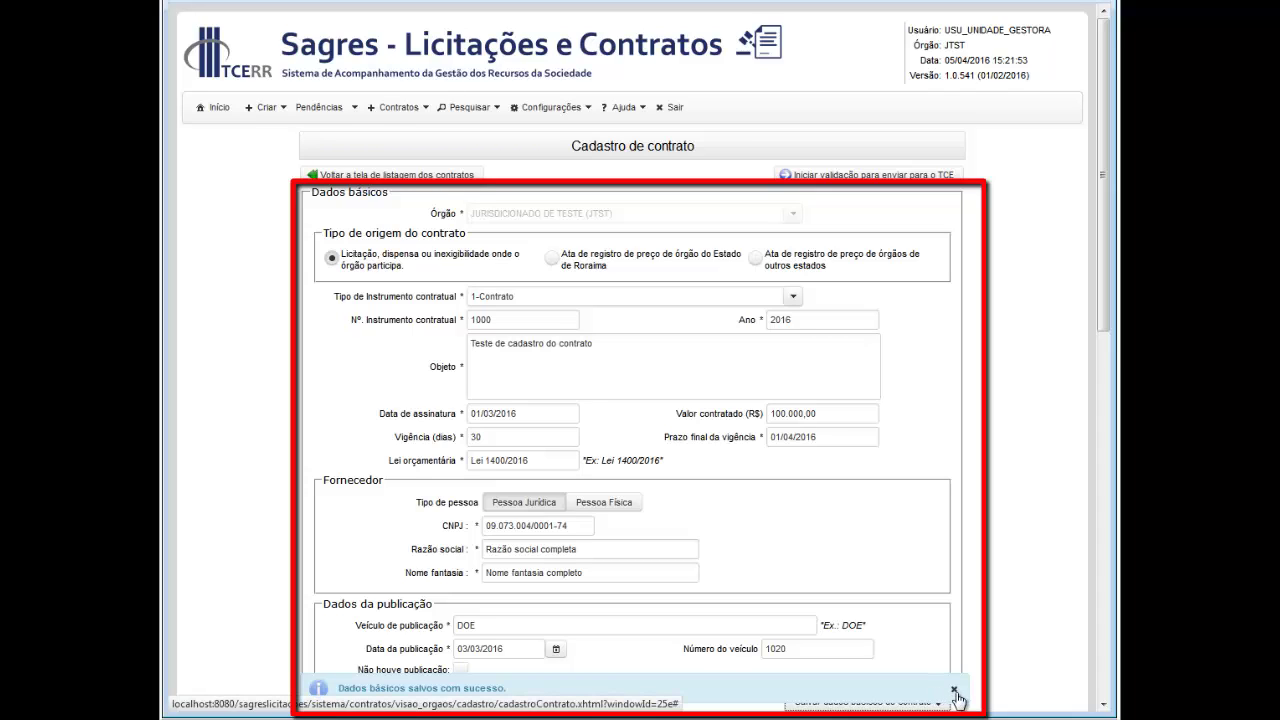
{"action": "left_click", "coordinate": [955, 694]}
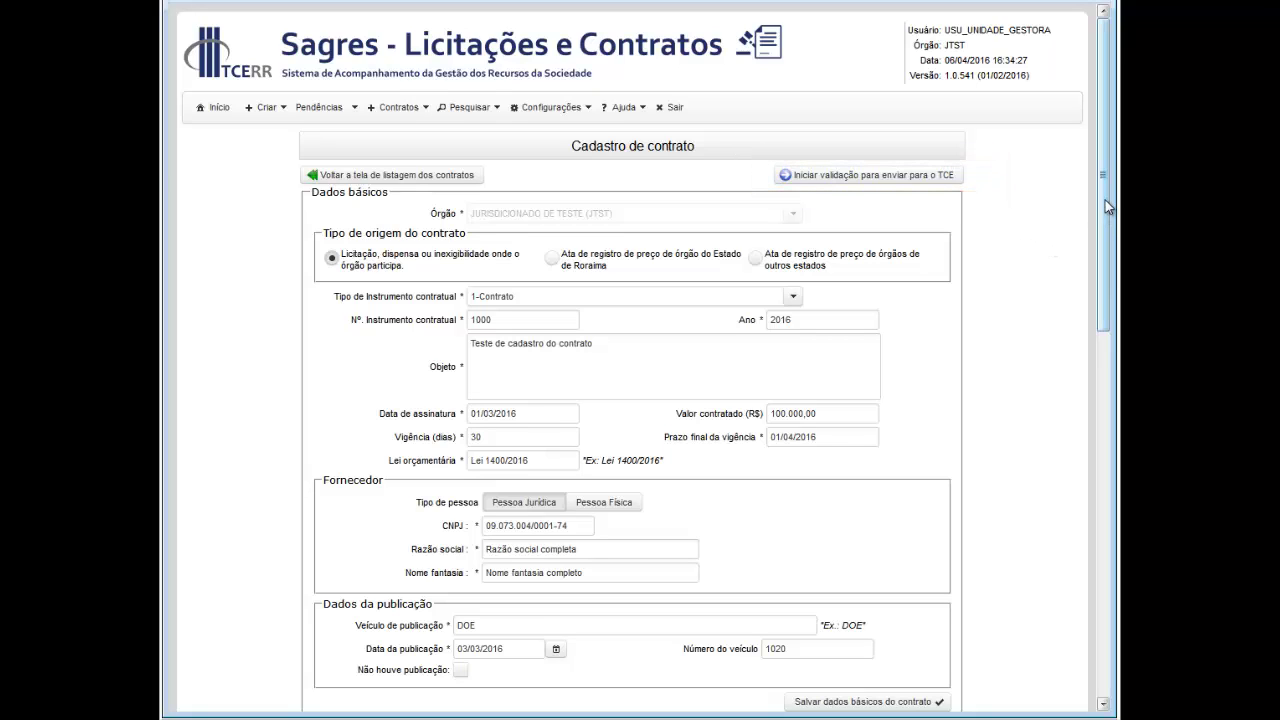
{"action": "scroll", "coordinate": [1107, 238], "scroll_direction": "down", "scroll_amount": 1}
{"action": "left_click_drag", "start_coordinate": [1107, 238], "coordinate": [1094, 590]}
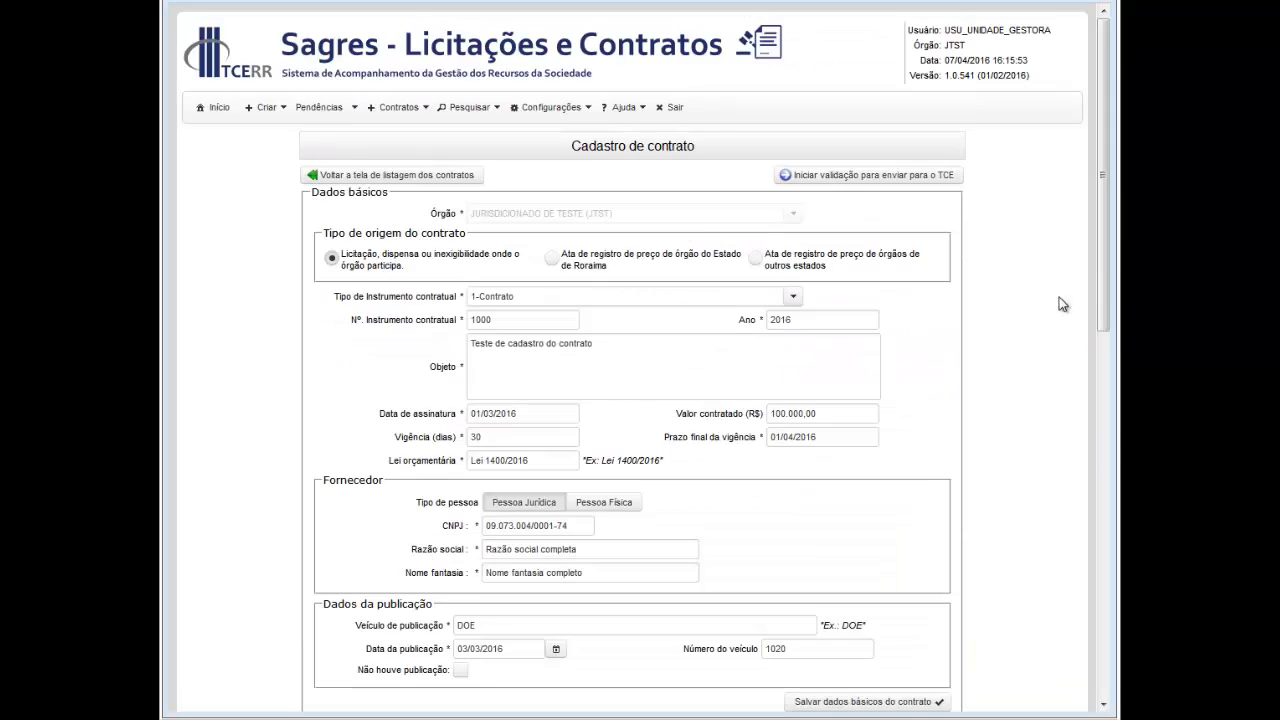
{"action": "left_click_drag", "start_coordinate": [1103, 230], "coordinate": [1105, 444]}
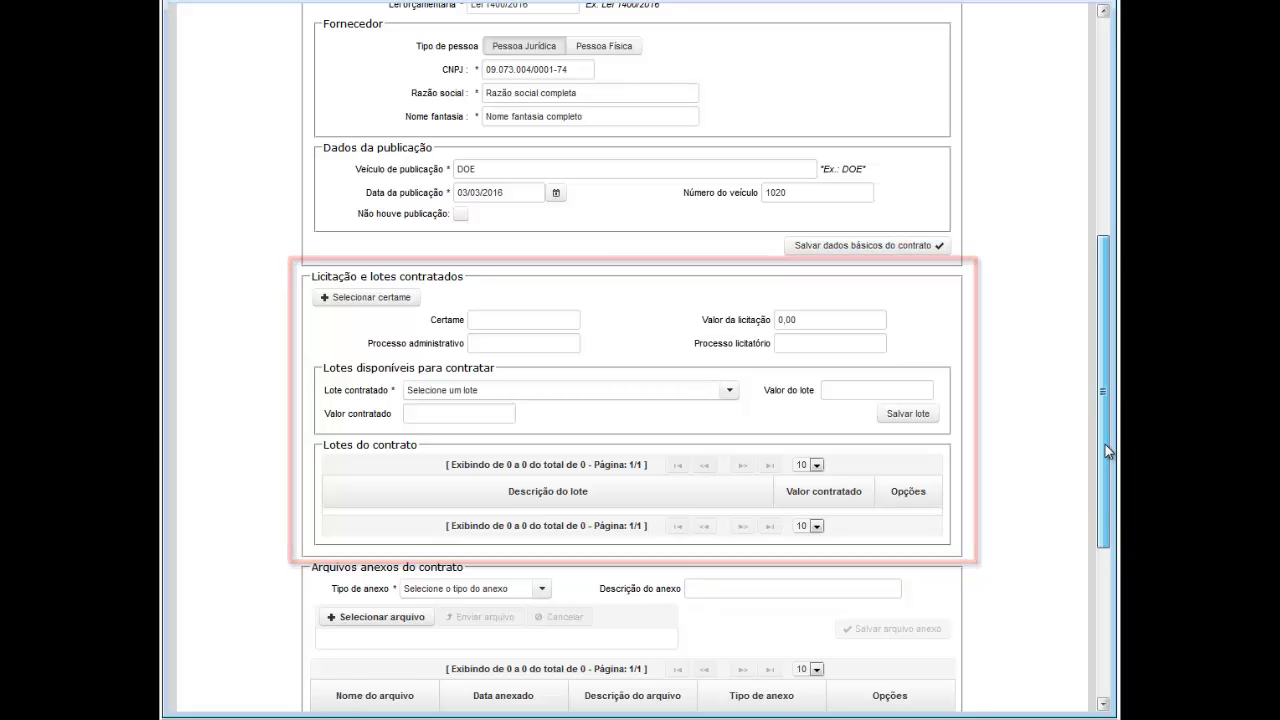
{"action": "left_click_drag", "start_coordinate": [1105, 444], "coordinate": [1102, 281]}
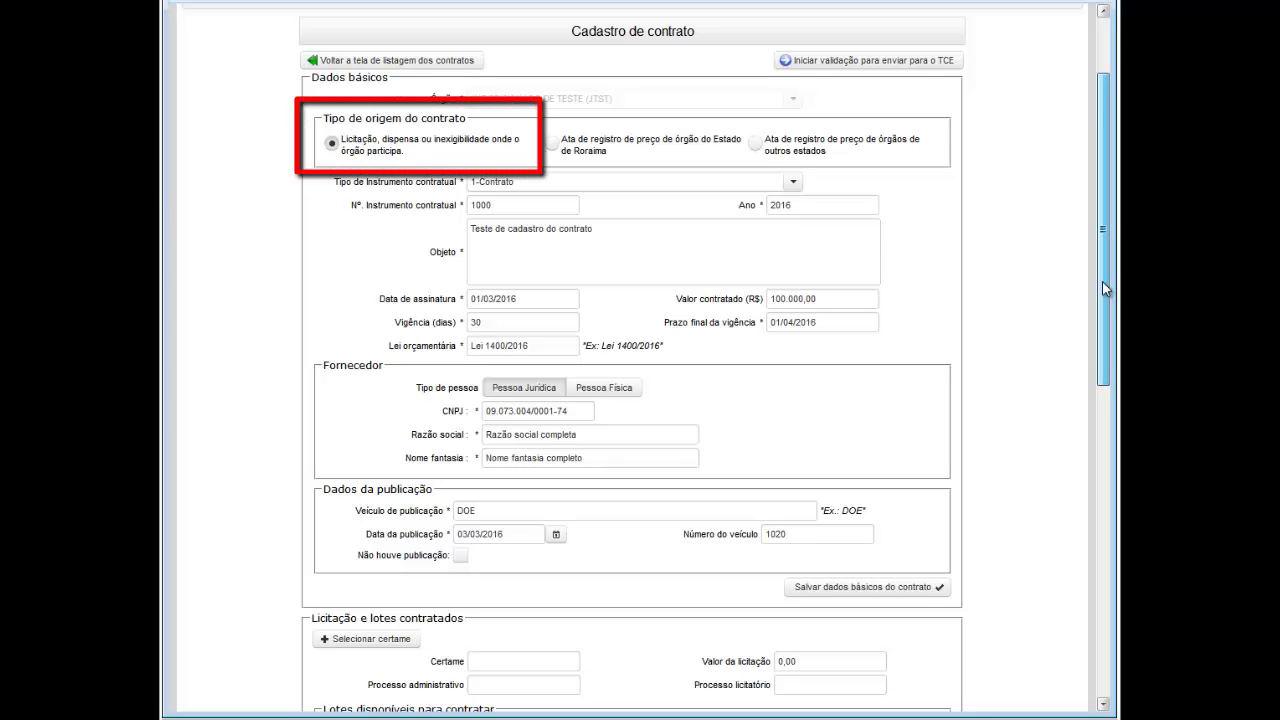
{"action": "left_click_drag", "start_coordinate": [1102, 281], "coordinate": [1112, 412]}
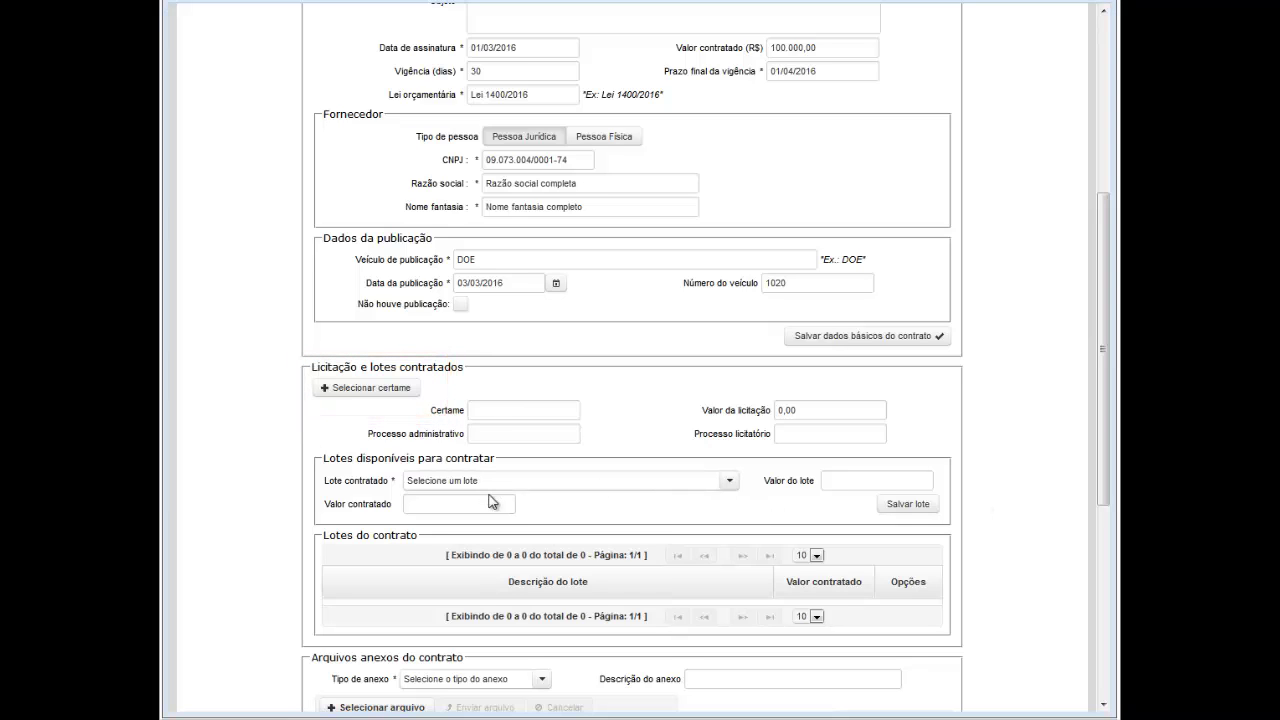
Step: Search certames and attach Concorrência 01/2015 (PP01/2015, 100.000,00) to the contract
{"action": "left_click", "coordinate": [377, 390]}
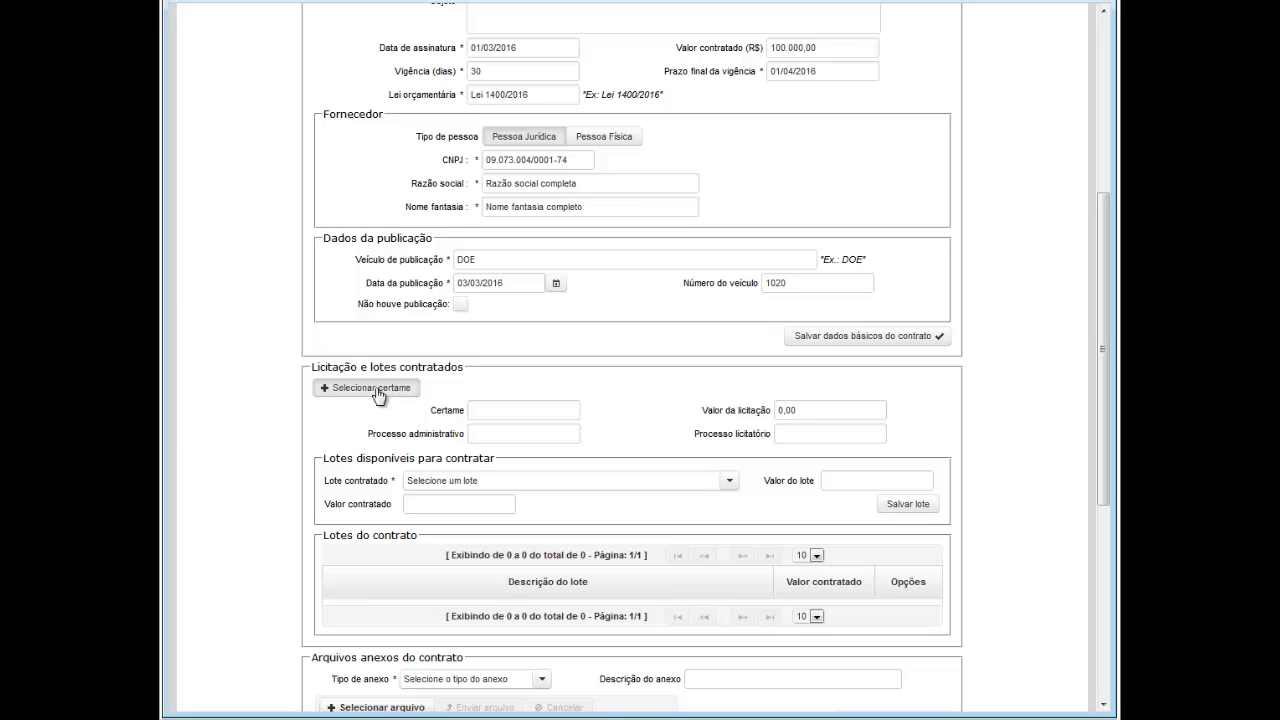
{"action": "left_click", "coordinate": [377, 390]}
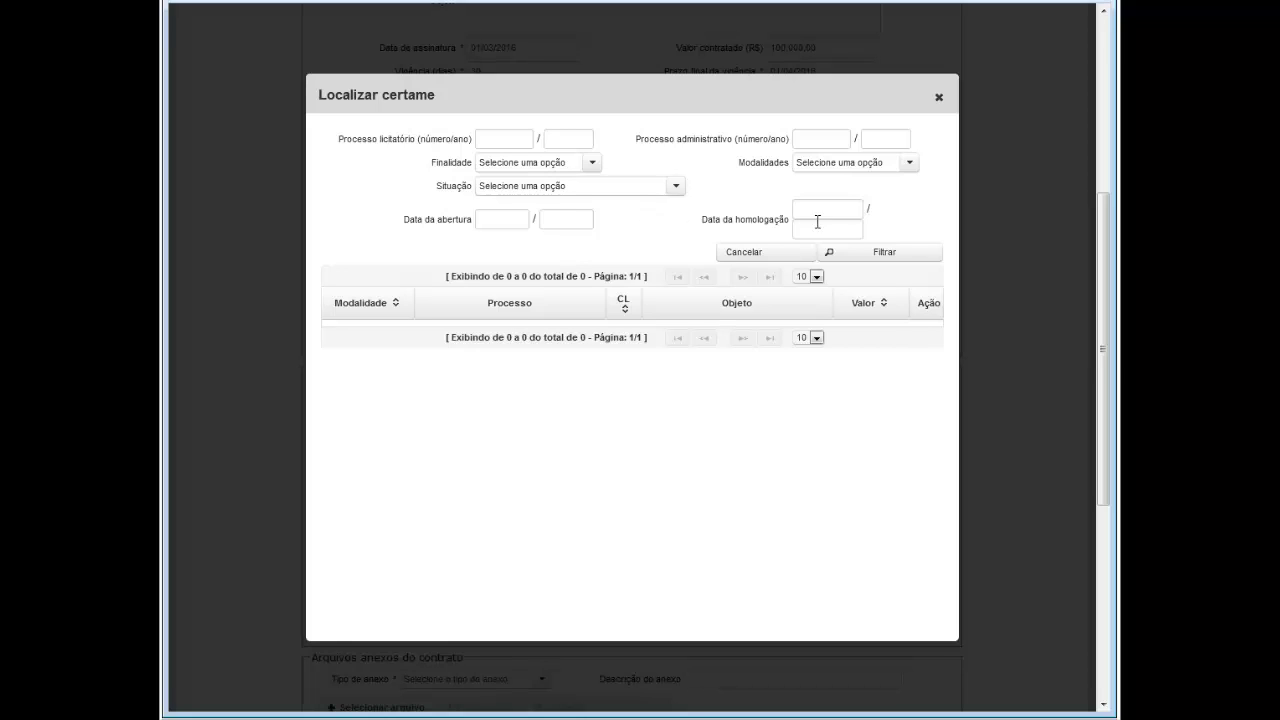
{"action": "left_click", "coordinate": [882, 256]}
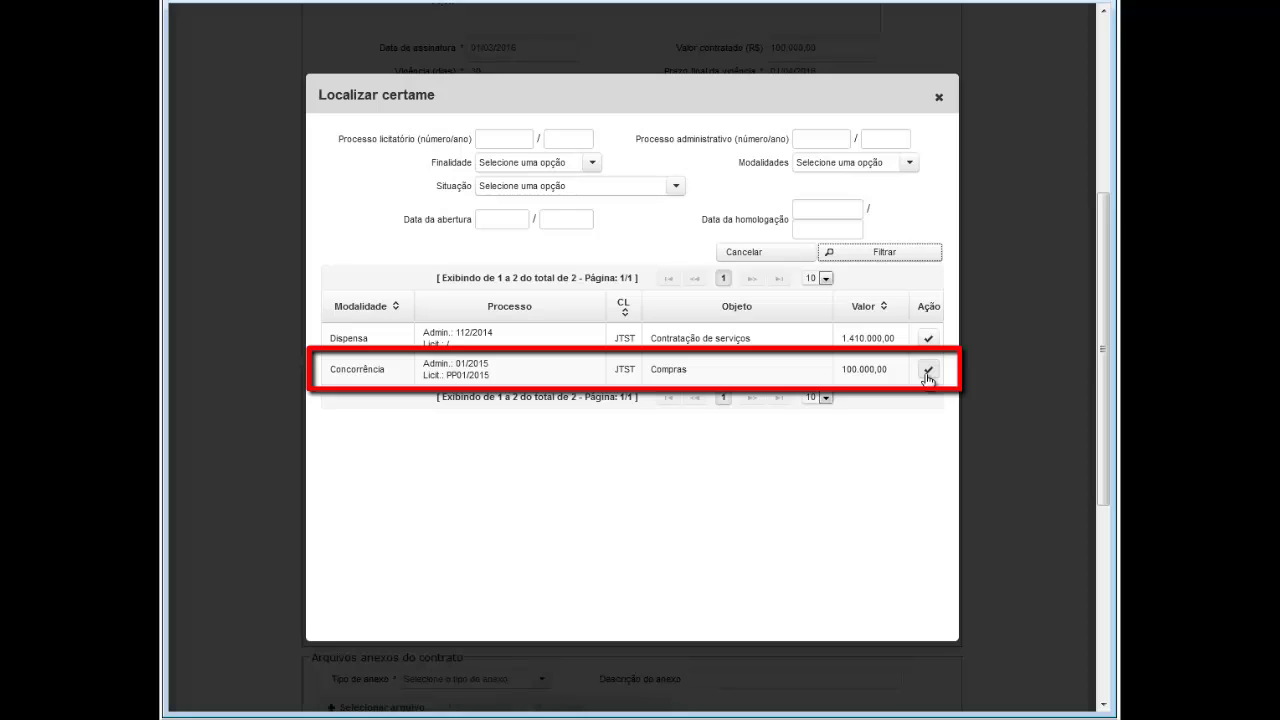
{"action": "left_click", "coordinate": [927, 370]}
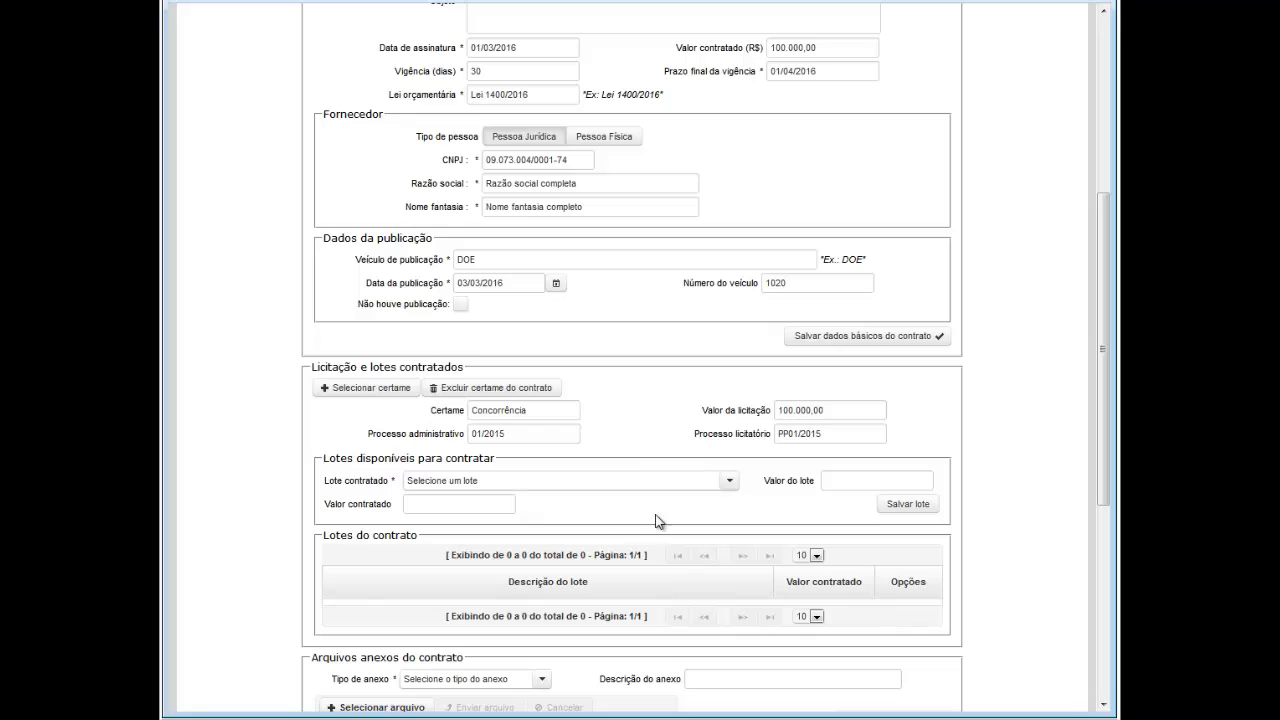
Step: Save Lote1 as a contracted lot with value 10.000,00
{"action": "left_click", "coordinate": [730, 482]}
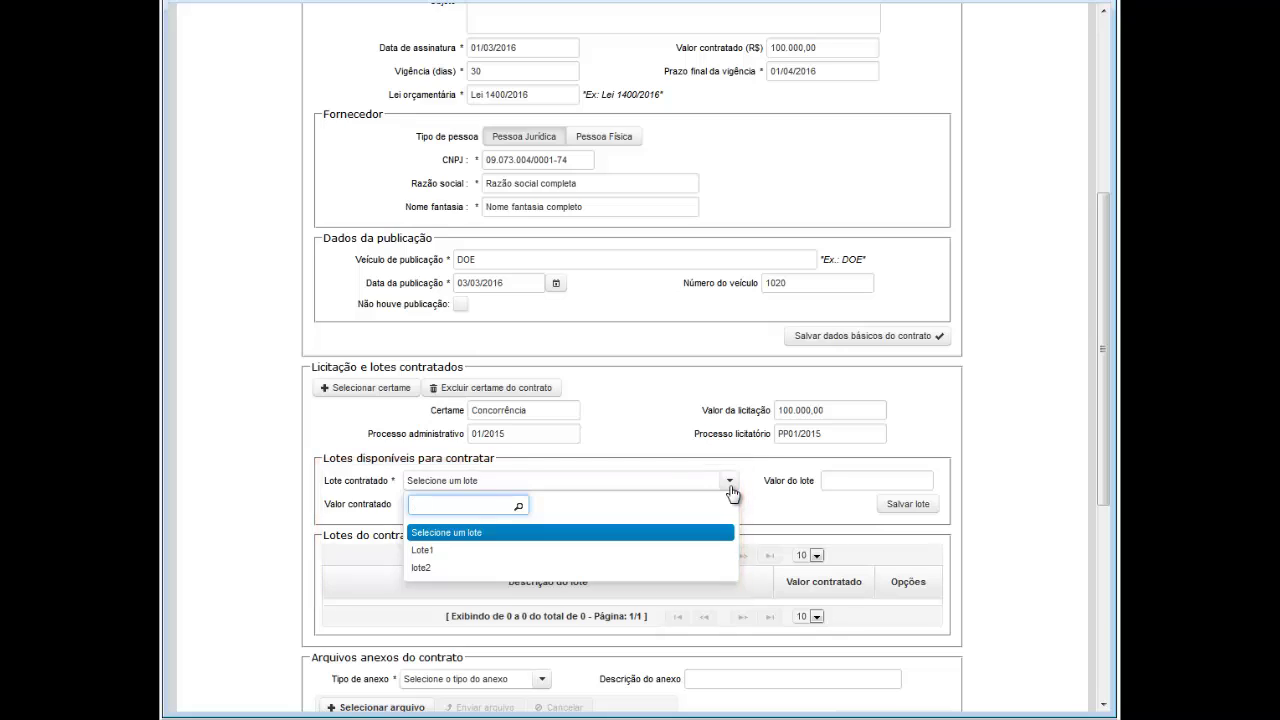
{"action": "left_click", "coordinate": [730, 482]}
{"action": "left_click", "coordinate": [706, 551]}
{"action": "left_click", "coordinate": [490, 504]}
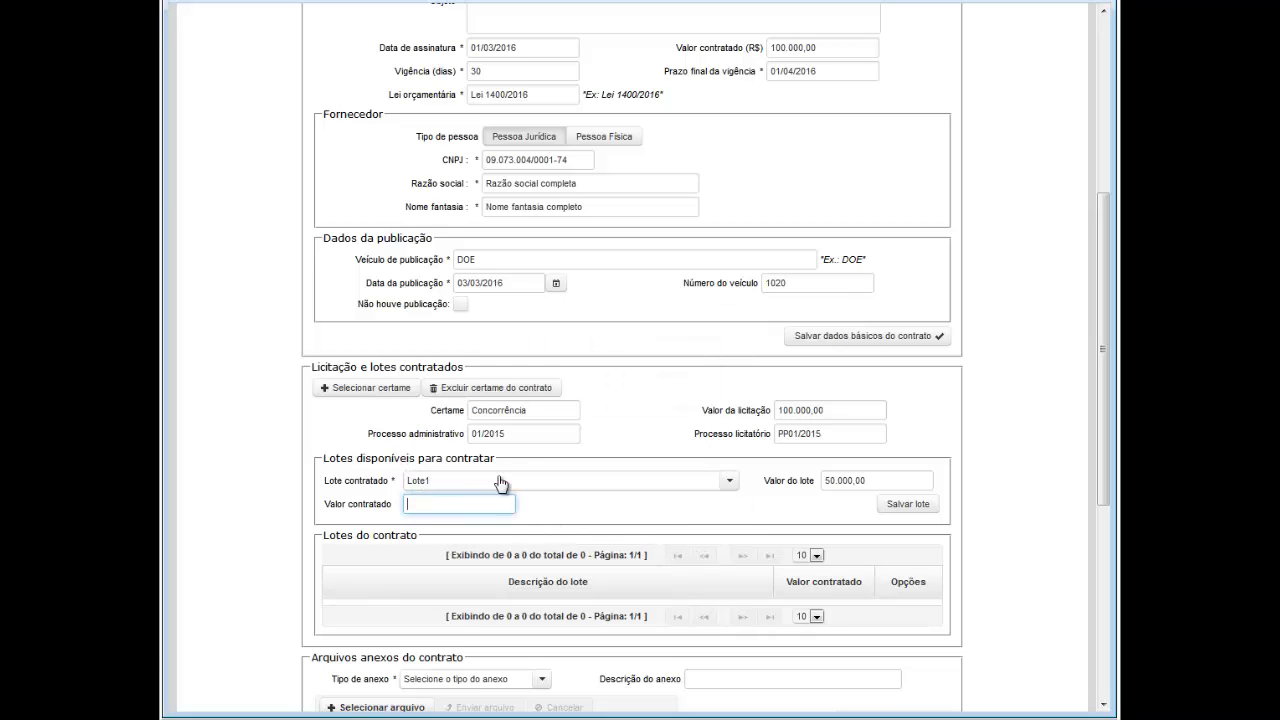
{"action": "type", "text": "10.000,00"}
{"action": "left_click", "coordinate": [918, 510]}
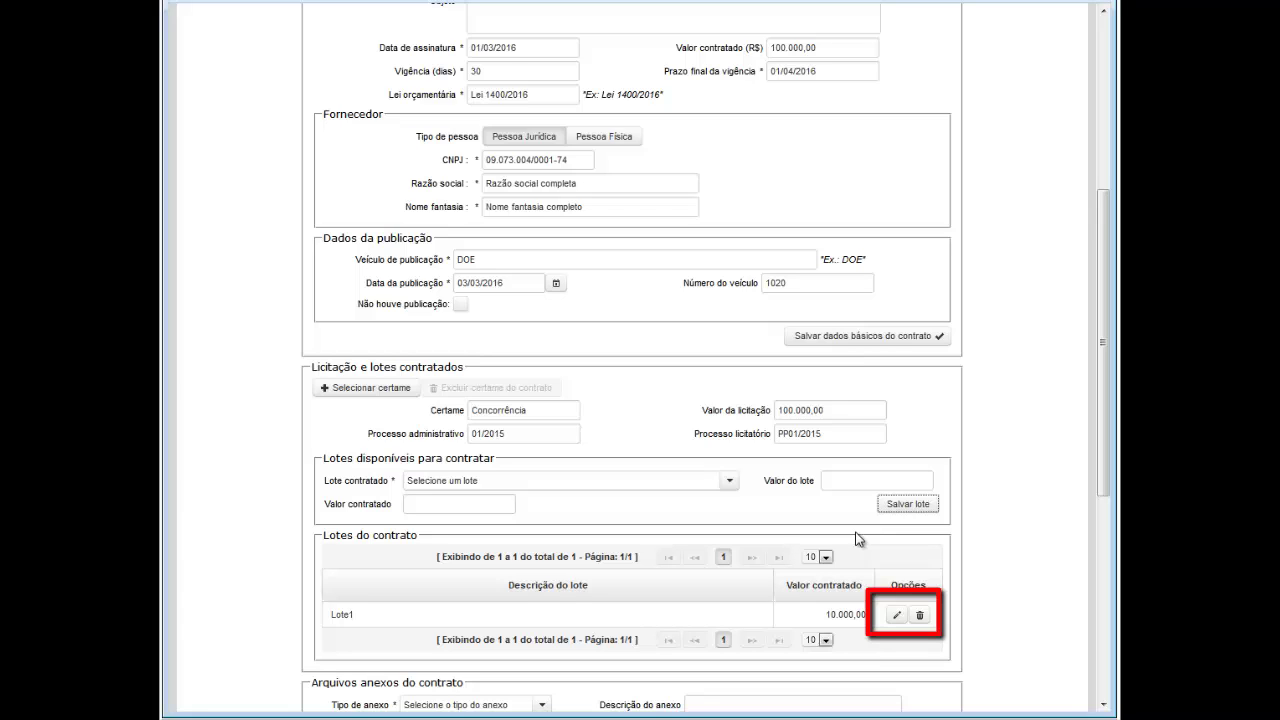
Step: Edit Lote1 and resave it with a contracted value of 35.000,00
{"action": "left_click", "coordinate": [896, 616]}
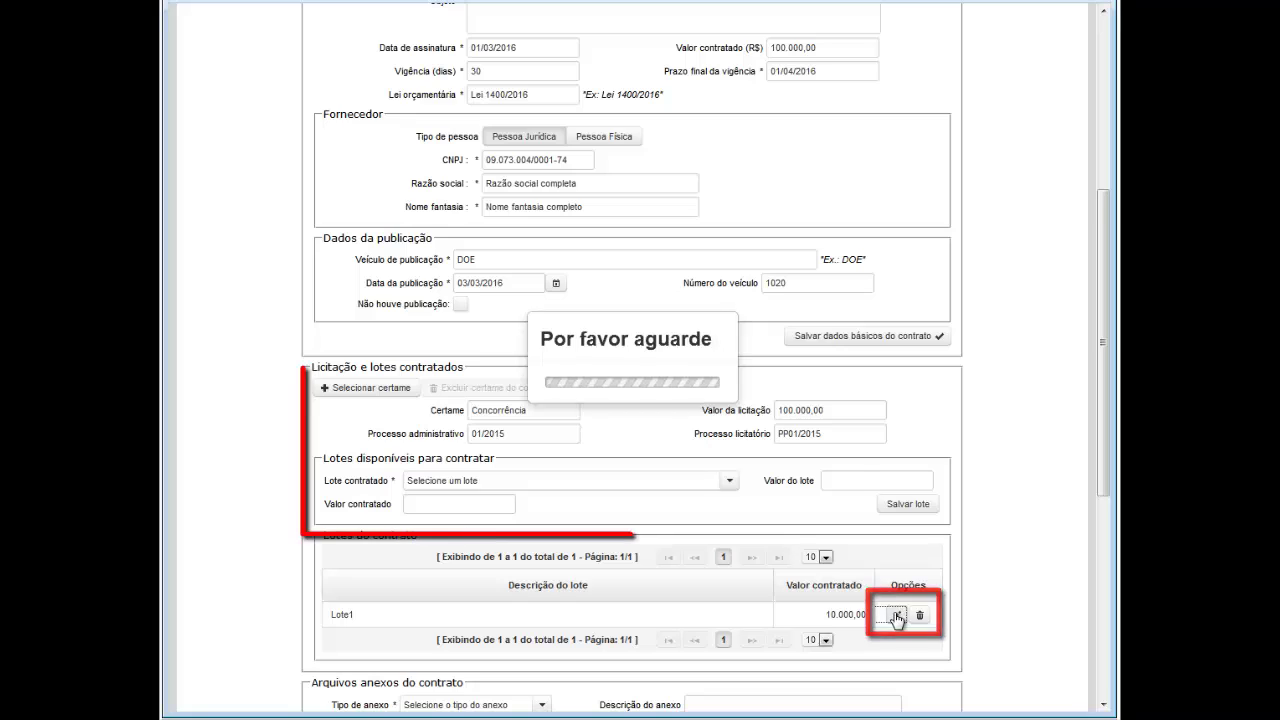
{"action": "left_click_drag", "start_coordinate": [479, 505], "coordinate": [400, 506]}
{"action": "key", "text": "BackSpace"}
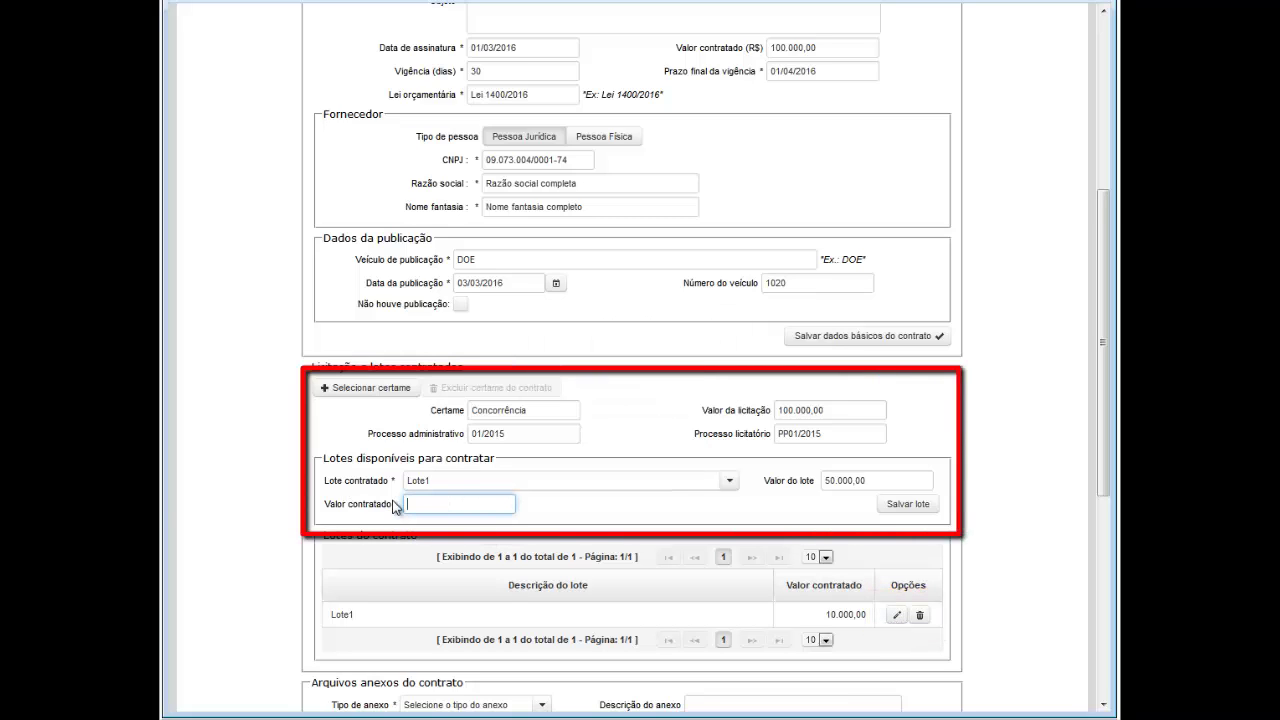
{"action": "type", "text": "0,030000"}
{"action": "left_click", "coordinate": [928, 512]}
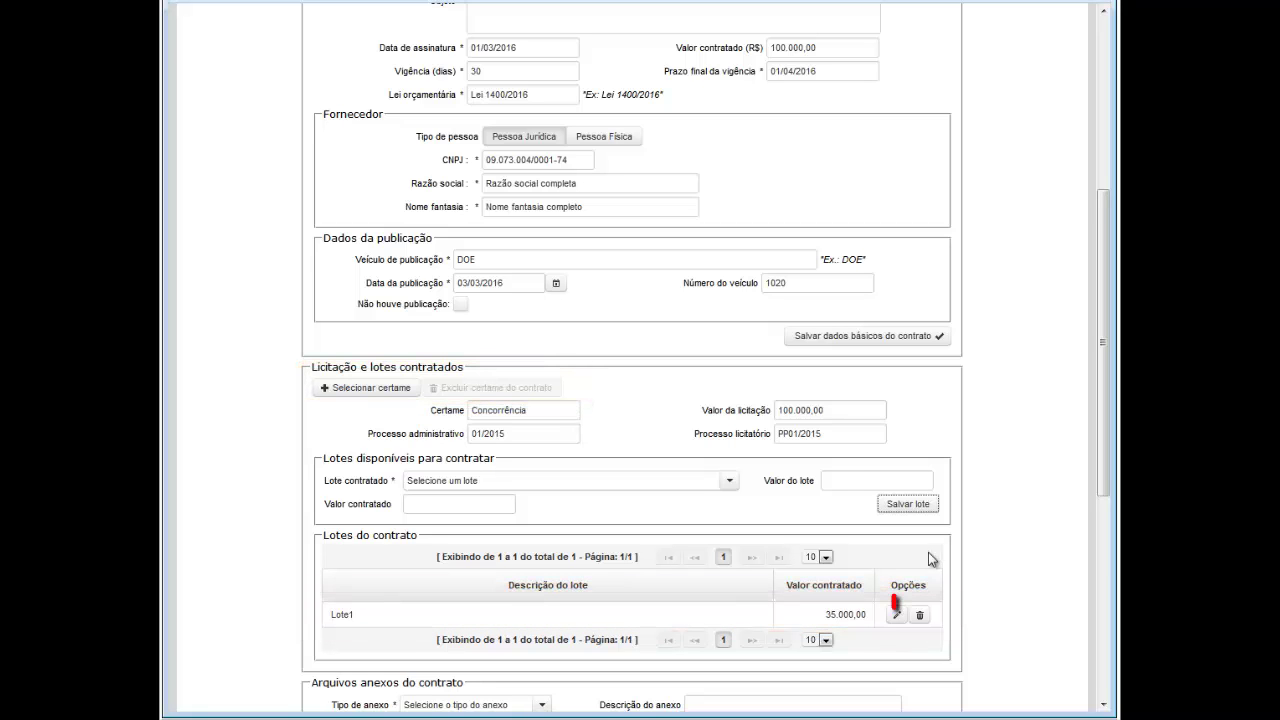
Step: Delete Lote1 and then the Concorrência certame from the contract, confirming each with Sim
{"action": "left_click", "coordinate": [920, 619]}
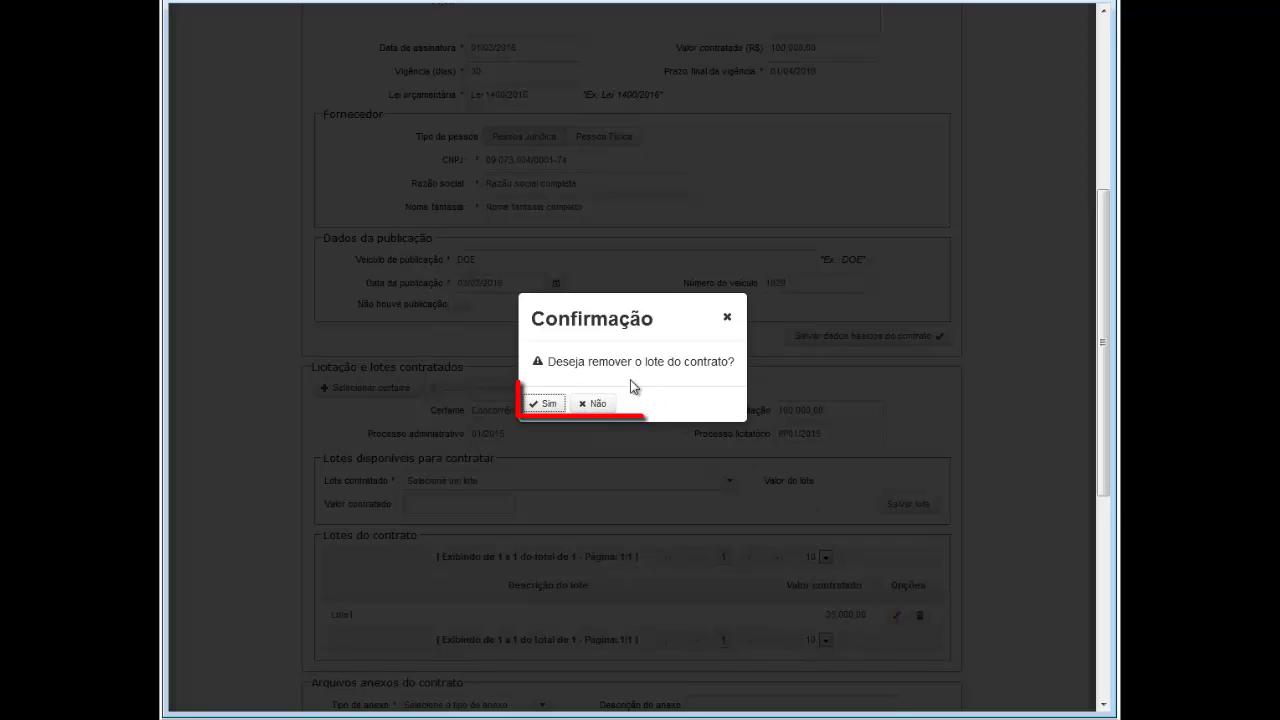
{"action": "left_click", "coordinate": [545, 403]}
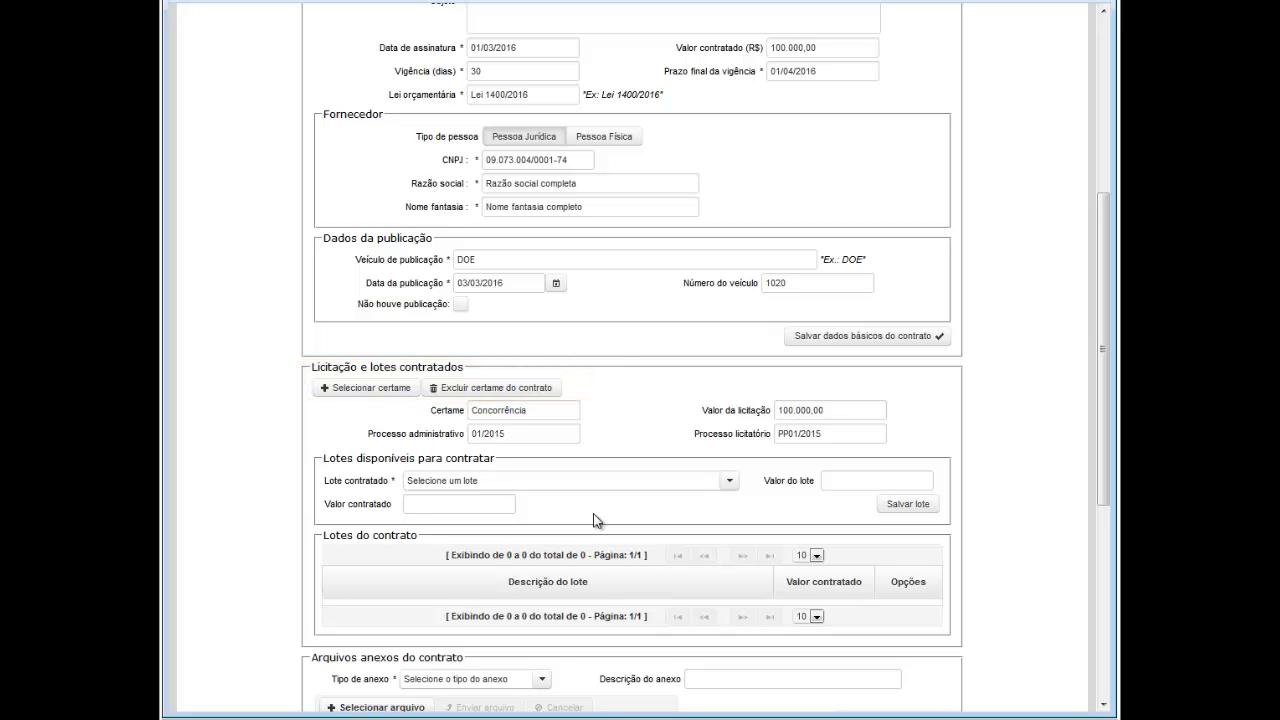
{"action": "scroll", "coordinate": [595, 519], "scroll_direction": "down", "scroll_amount": 1}
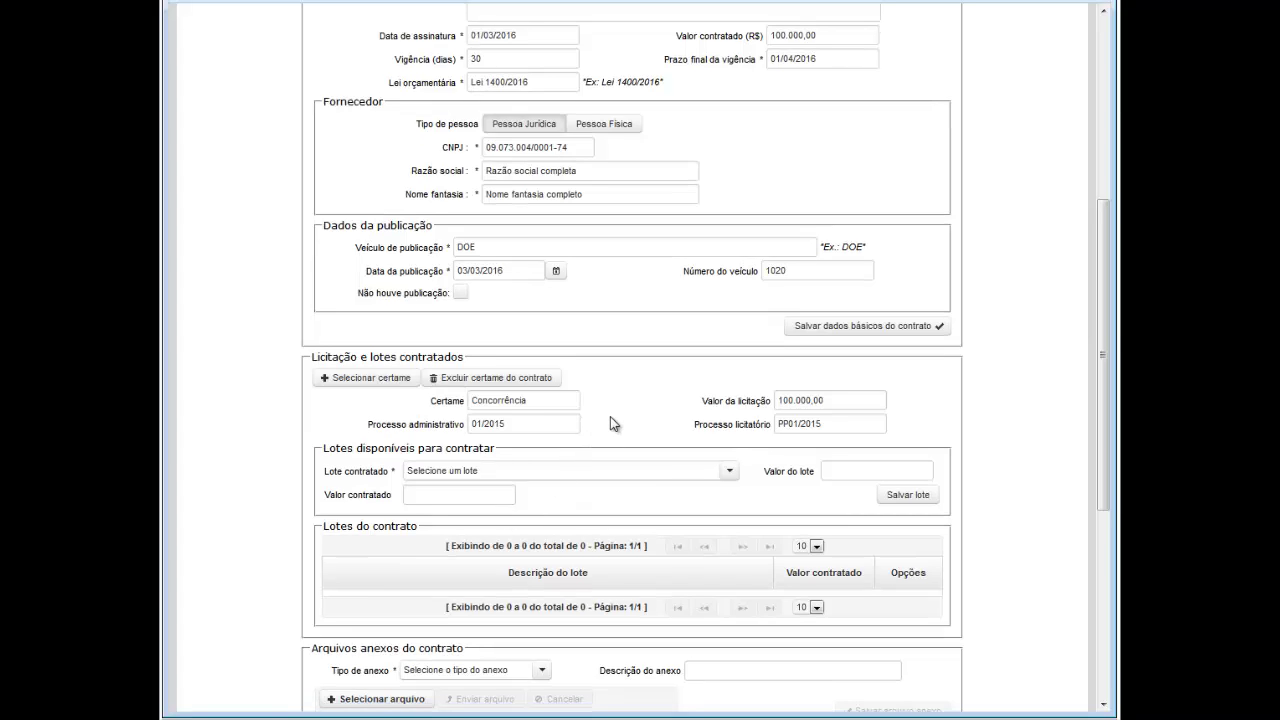
{"action": "left_click", "coordinate": [539, 379]}
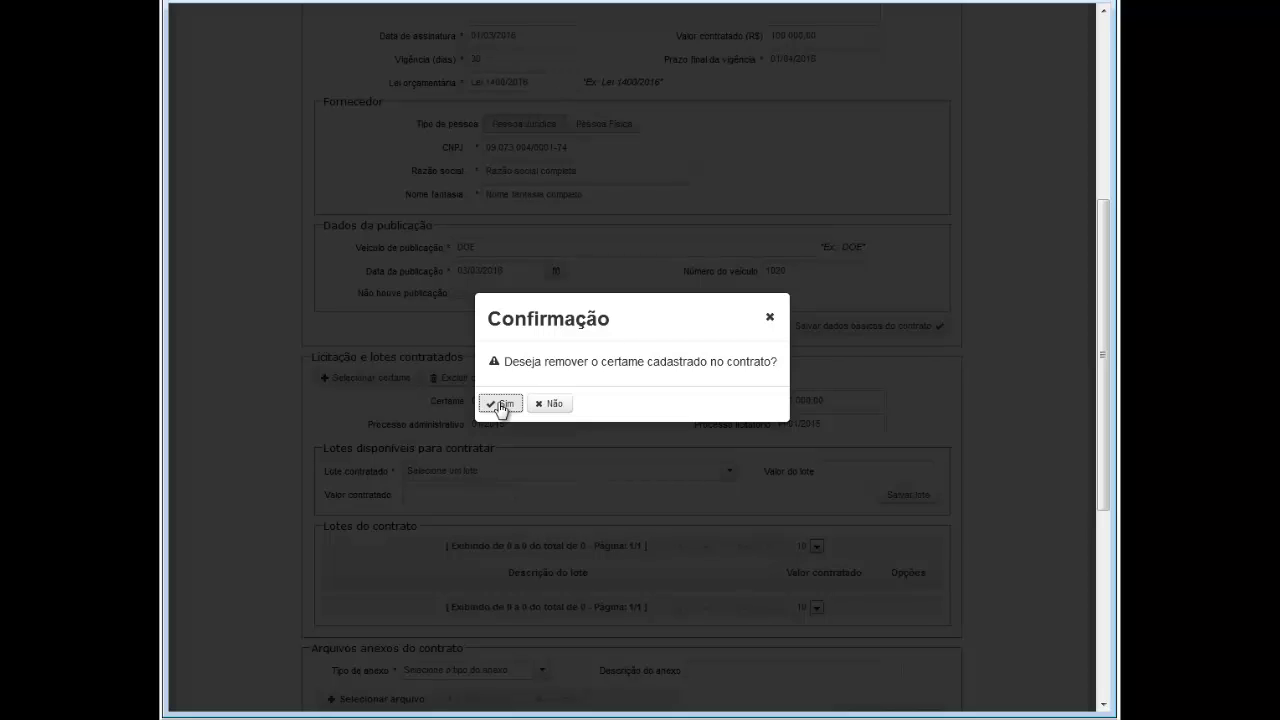
{"action": "left_click", "coordinate": [501, 405]}
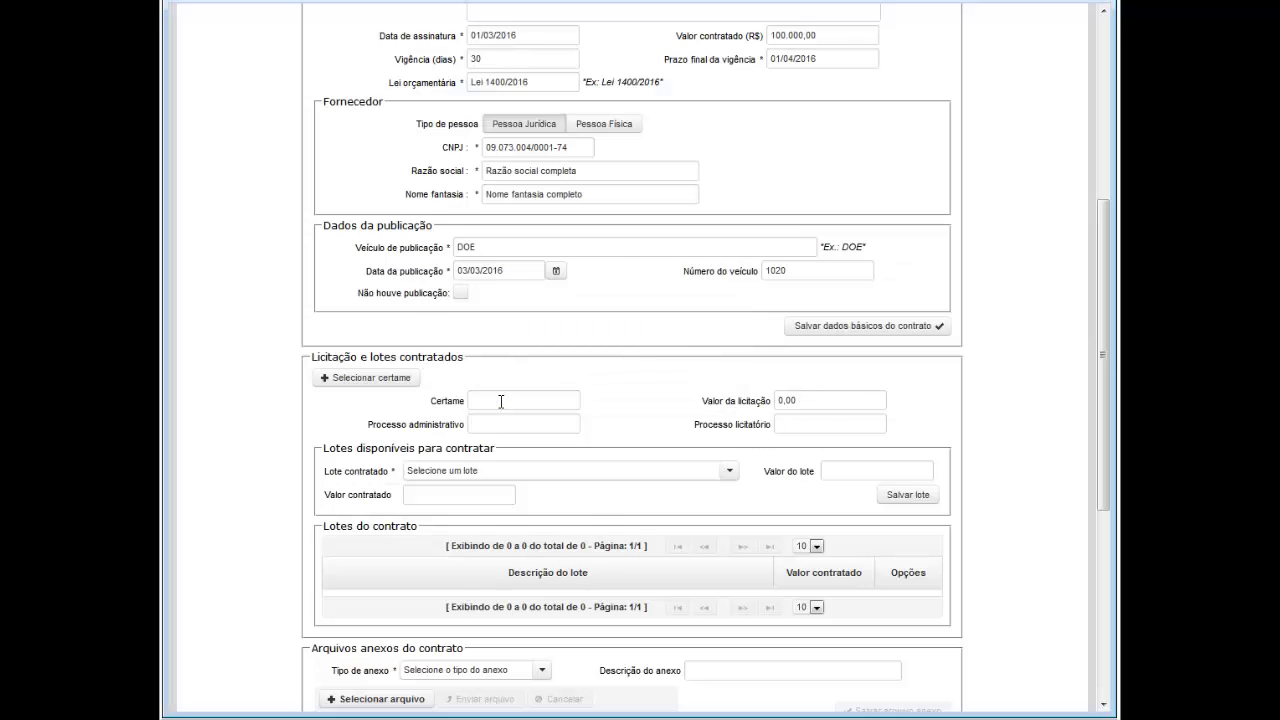
{"action": "scroll", "coordinate": [910, 370], "scroll_direction": "up", "scroll_amount": 5}
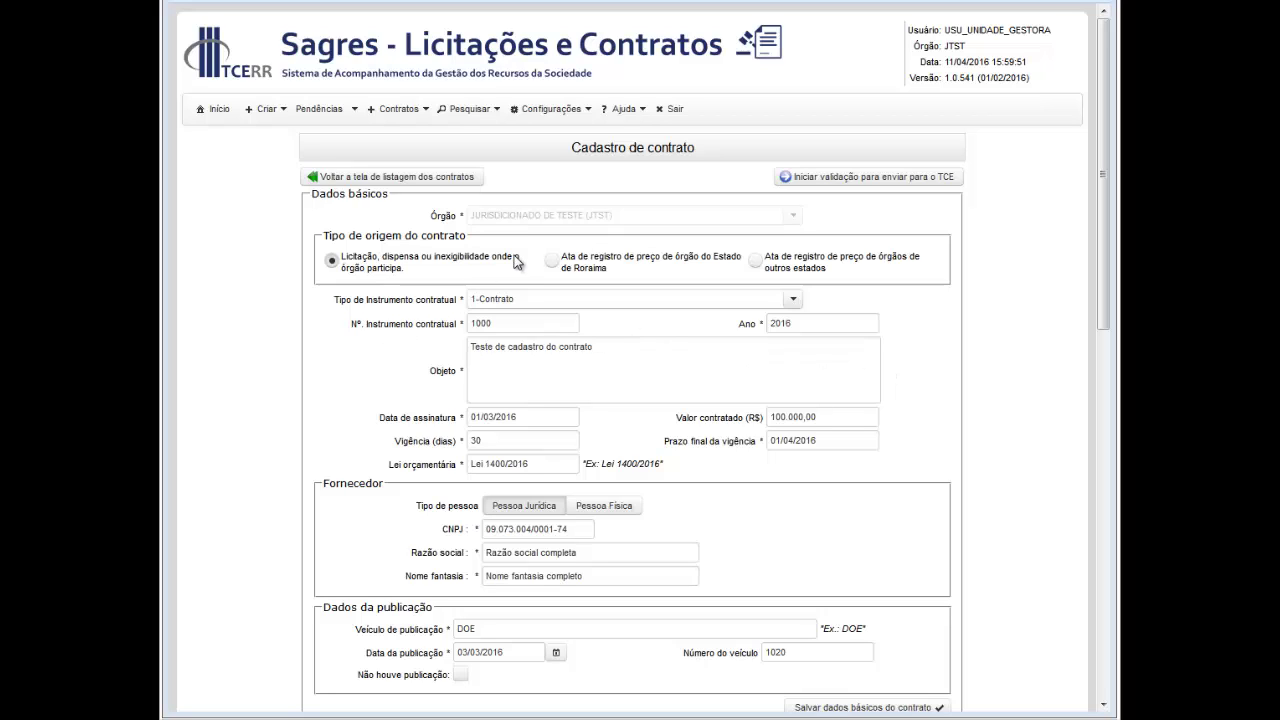
Step: Set the origin to 'Ata de registro de preço de órgão do Estado de Roraima' and save the basic data
{"action": "left_click", "coordinate": [553, 262]}
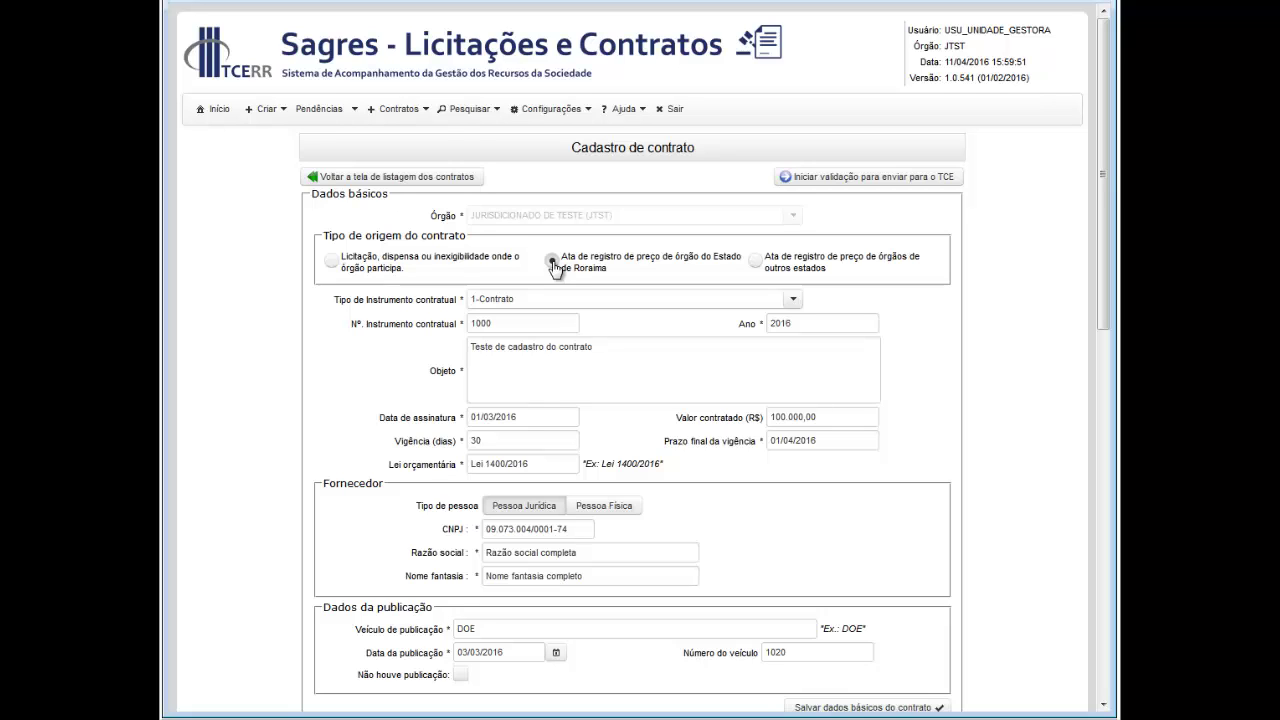
{"action": "left_click", "coordinate": [552, 262]}
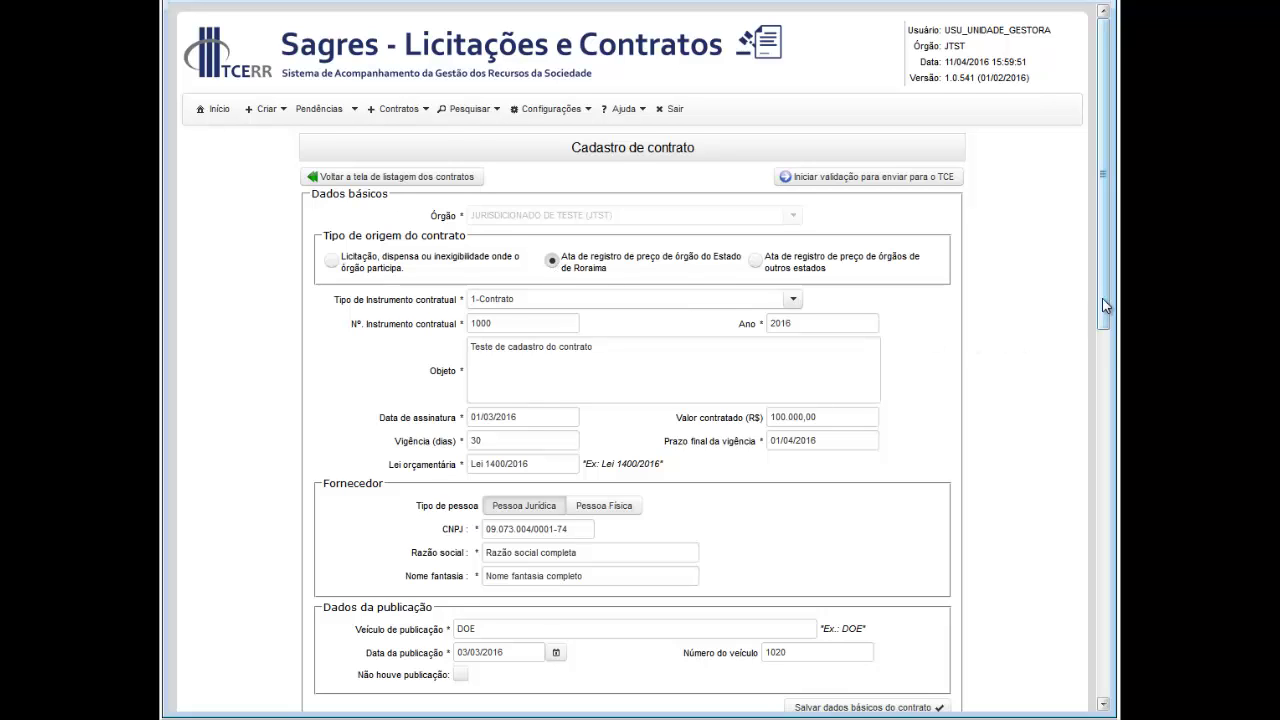
{"action": "left_click_drag", "start_coordinate": [1102, 298], "coordinate": [1090, 538]}
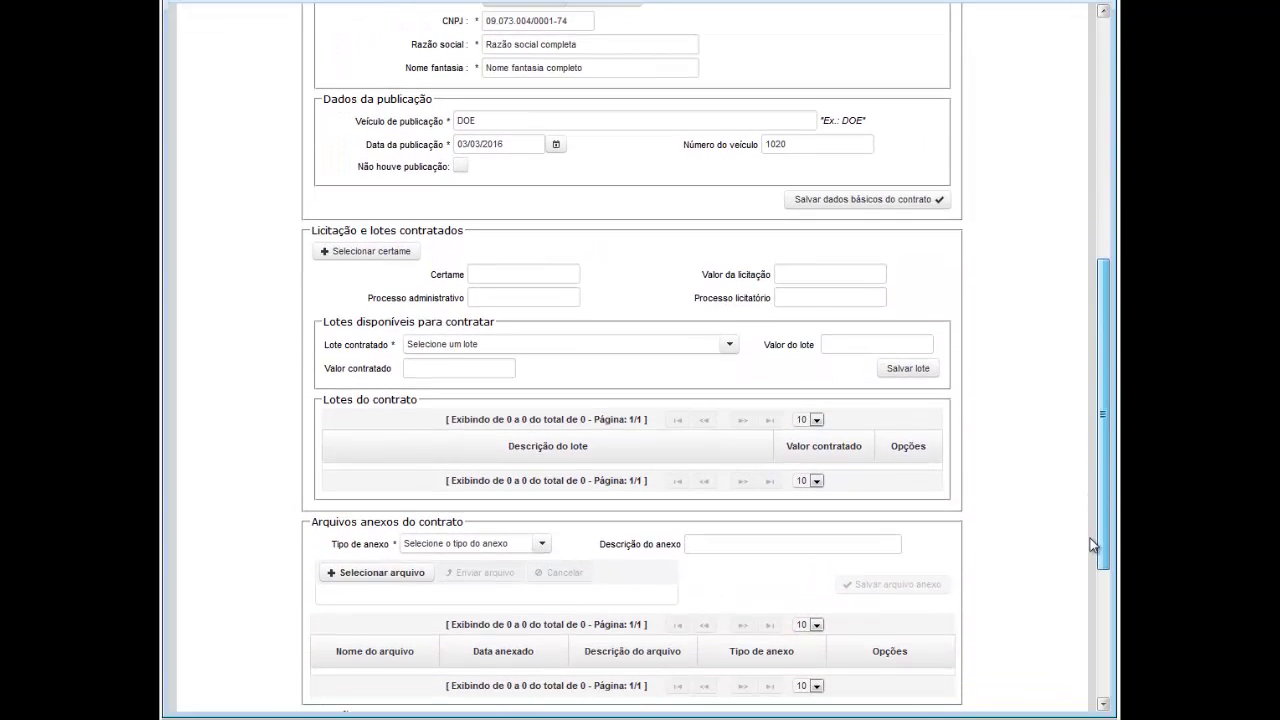
{"action": "left_click", "coordinate": [831, 200]}
{"action": "left_click", "coordinate": [953, 689]}
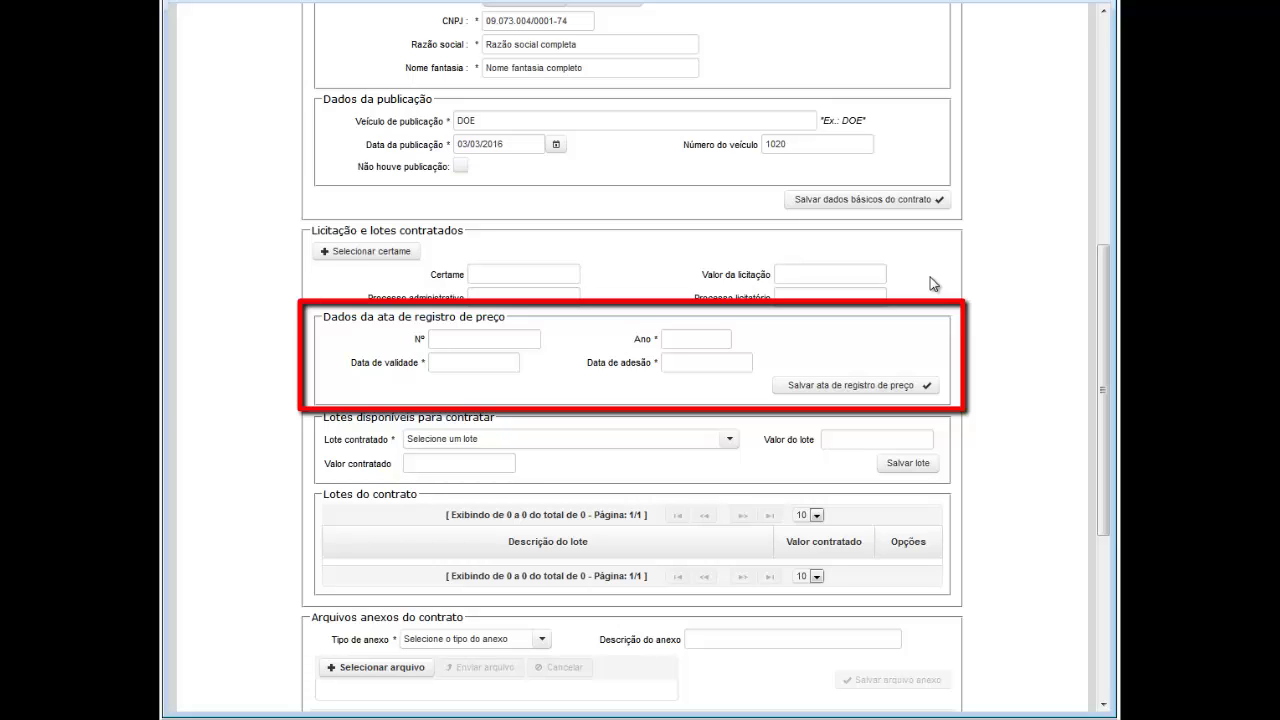
{"action": "scroll", "coordinate": [1066, 438], "scroll_direction": "down", "scroll_amount": 1}
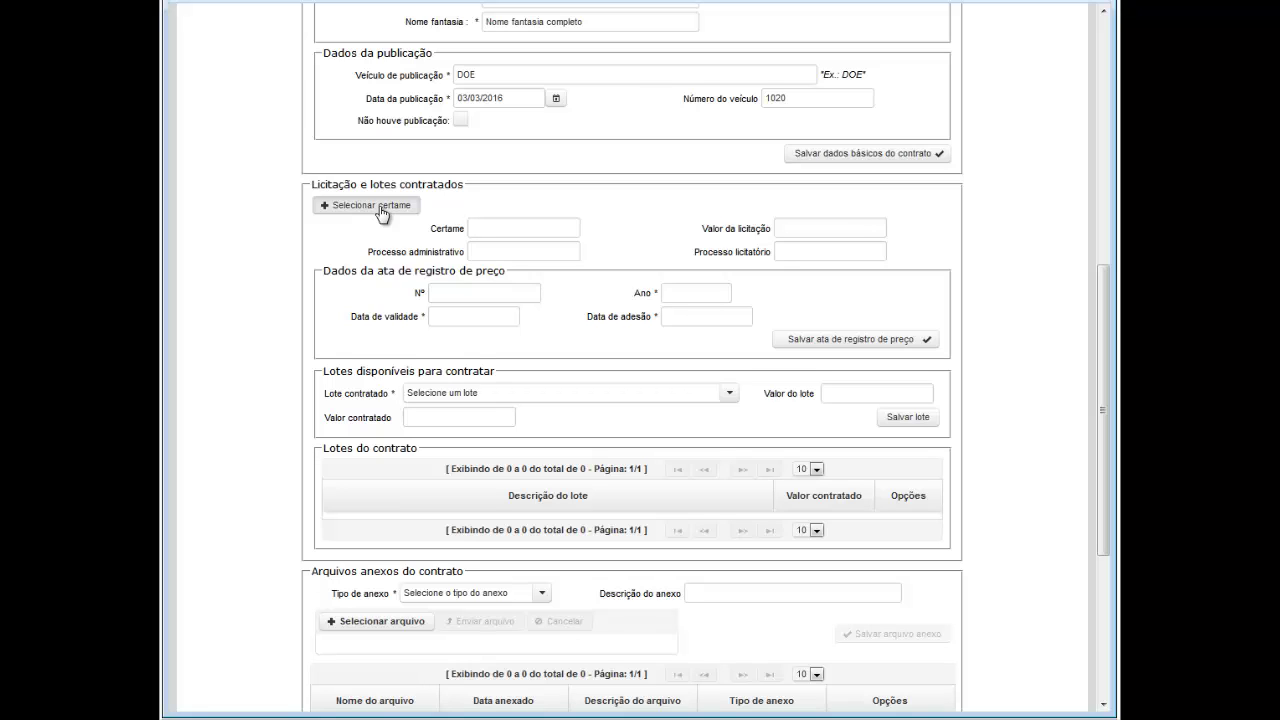
Step: Filter the certame list and attach Pregão Eletrônico 082/2015, valued 3.634.579,19
{"action": "left_click", "coordinate": [379, 206]}
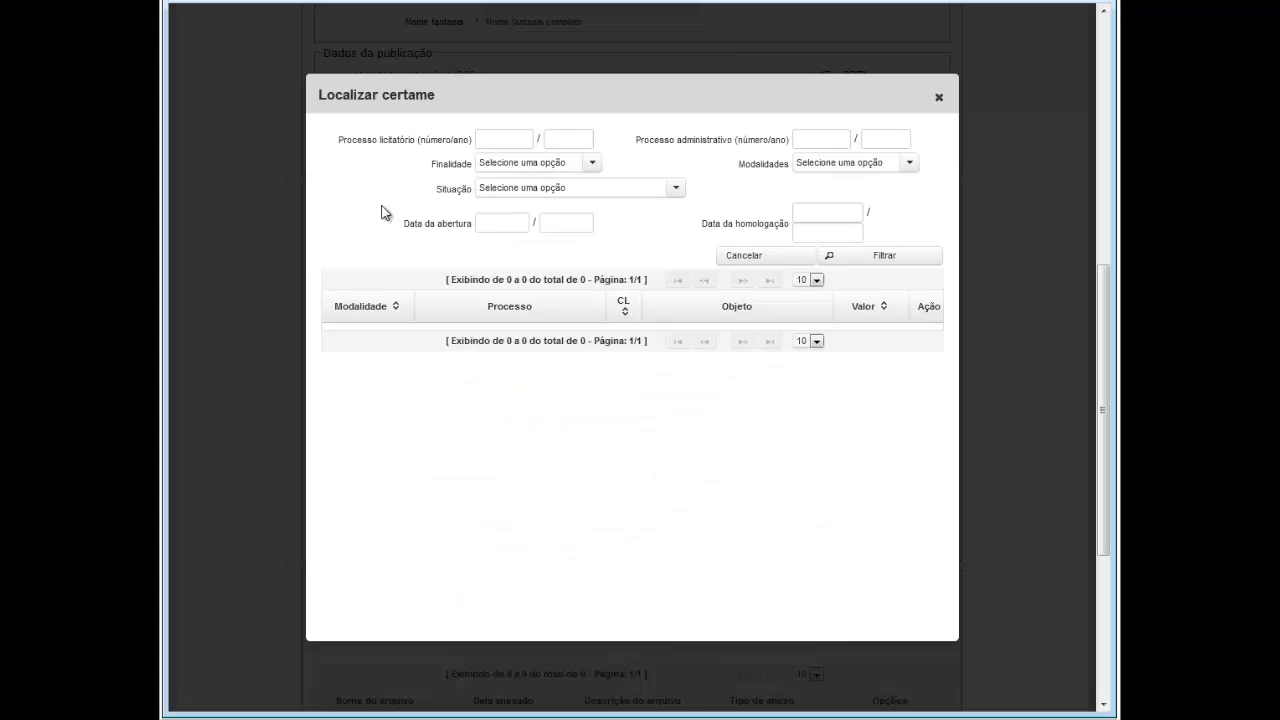
{"action": "left_click", "coordinate": [877, 262]}
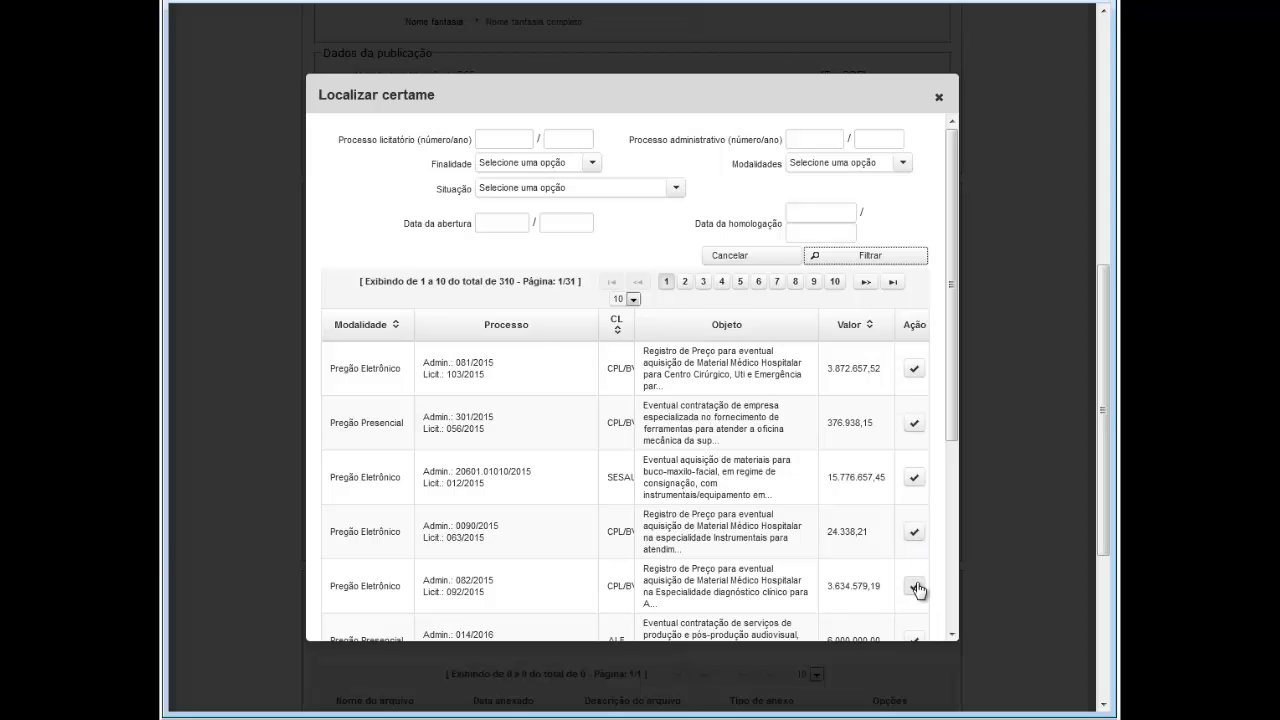
{"action": "left_click", "coordinate": [914, 586]}
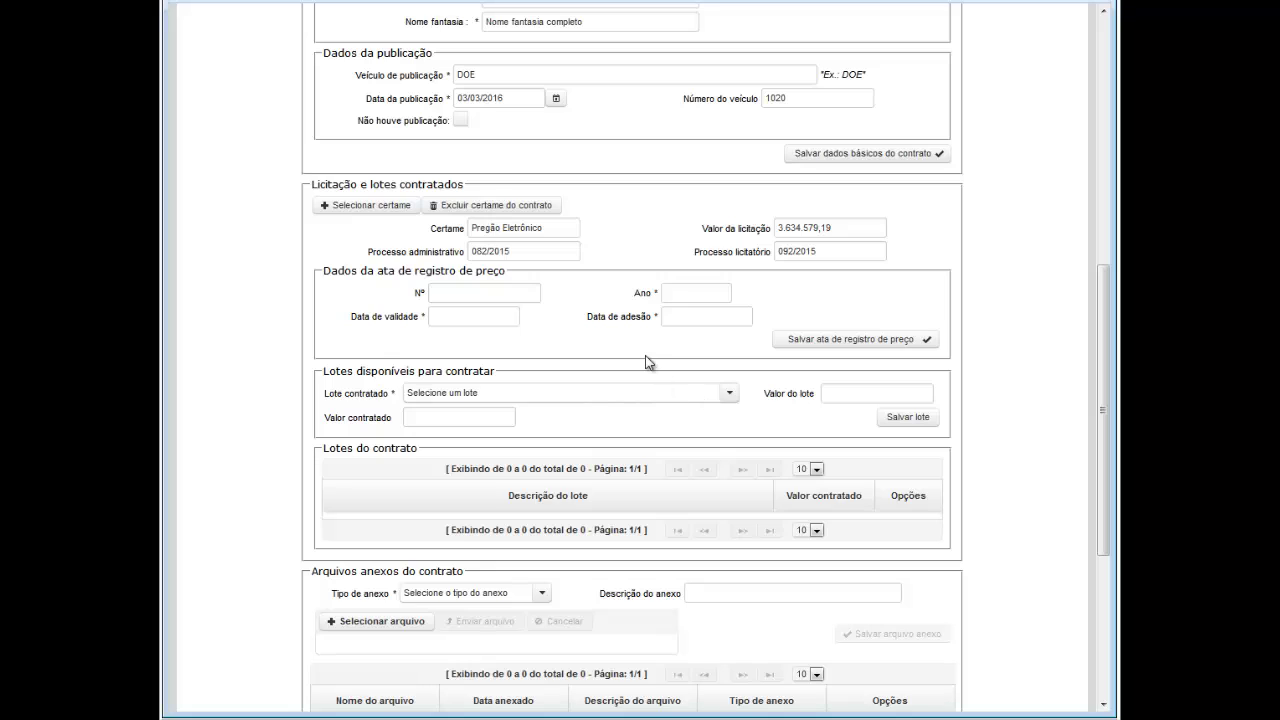
Step: Save ata 0001/2016, valid until 31/12/2016, with adesão date 01/03/2016
{"action": "left_click", "coordinate": [441, 293]}
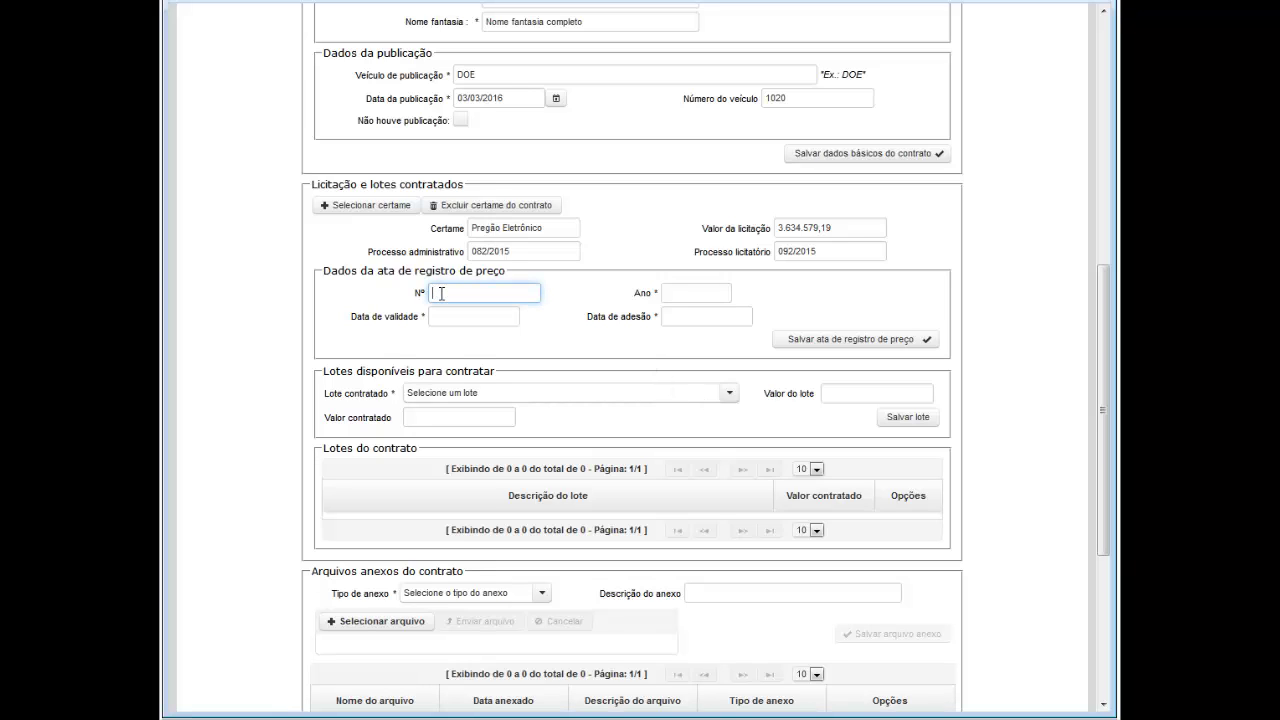
{"action": "type", "text": "0001"}
{"action": "key", "text": "Tab"}
{"action": "type", "text": "201"}
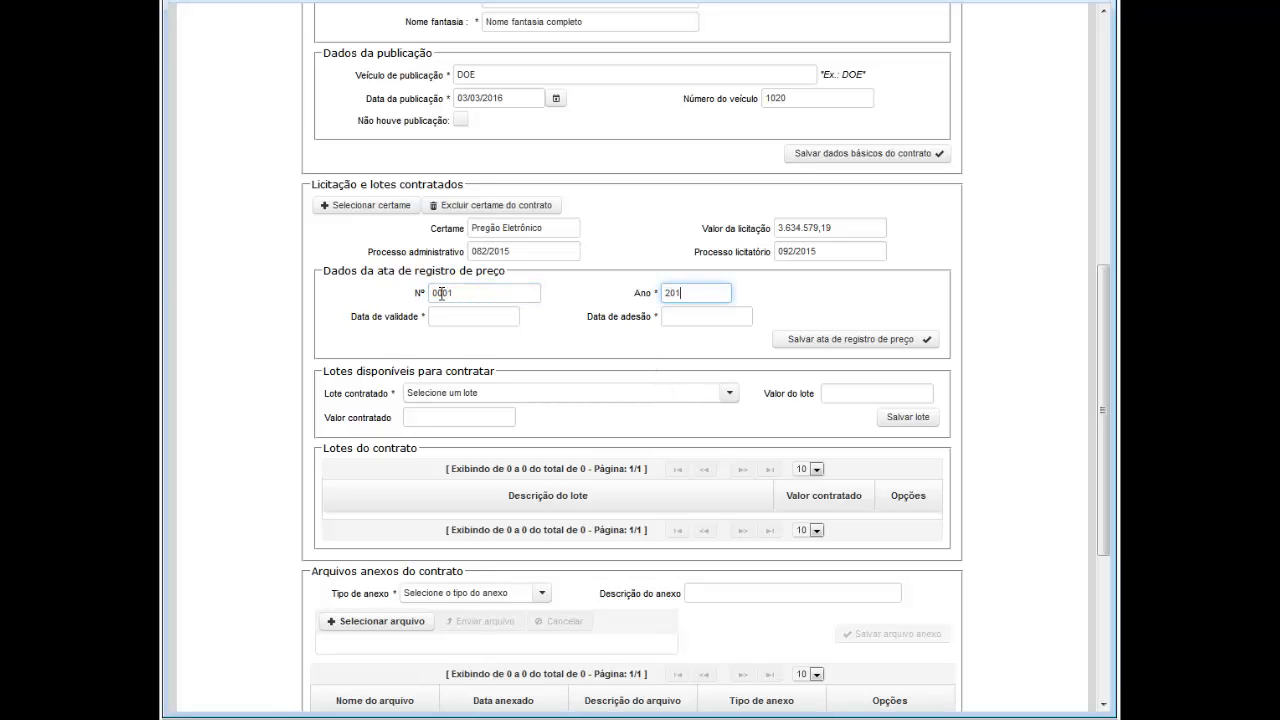
{"action": "type", "text": "6"}
{"action": "key", "text": "Tab"}
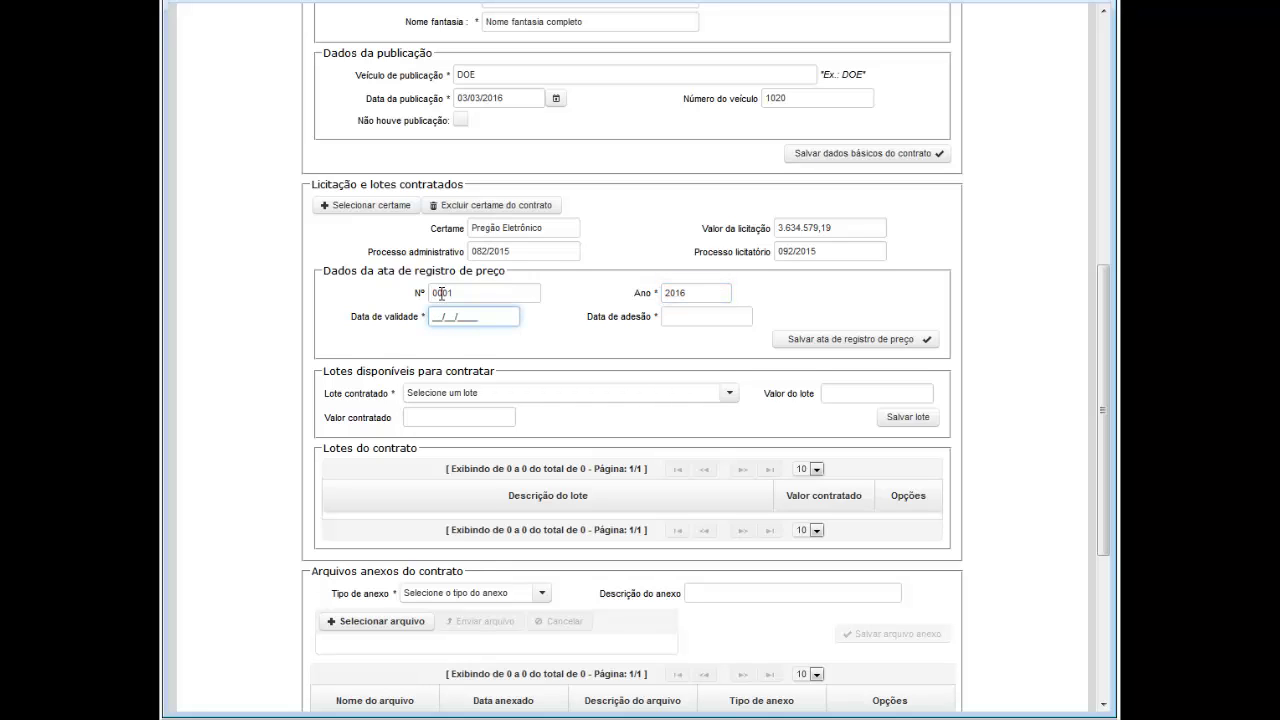
{"action": "type", "text": "31122016"}
{"action": "key", "text": "Tab"}
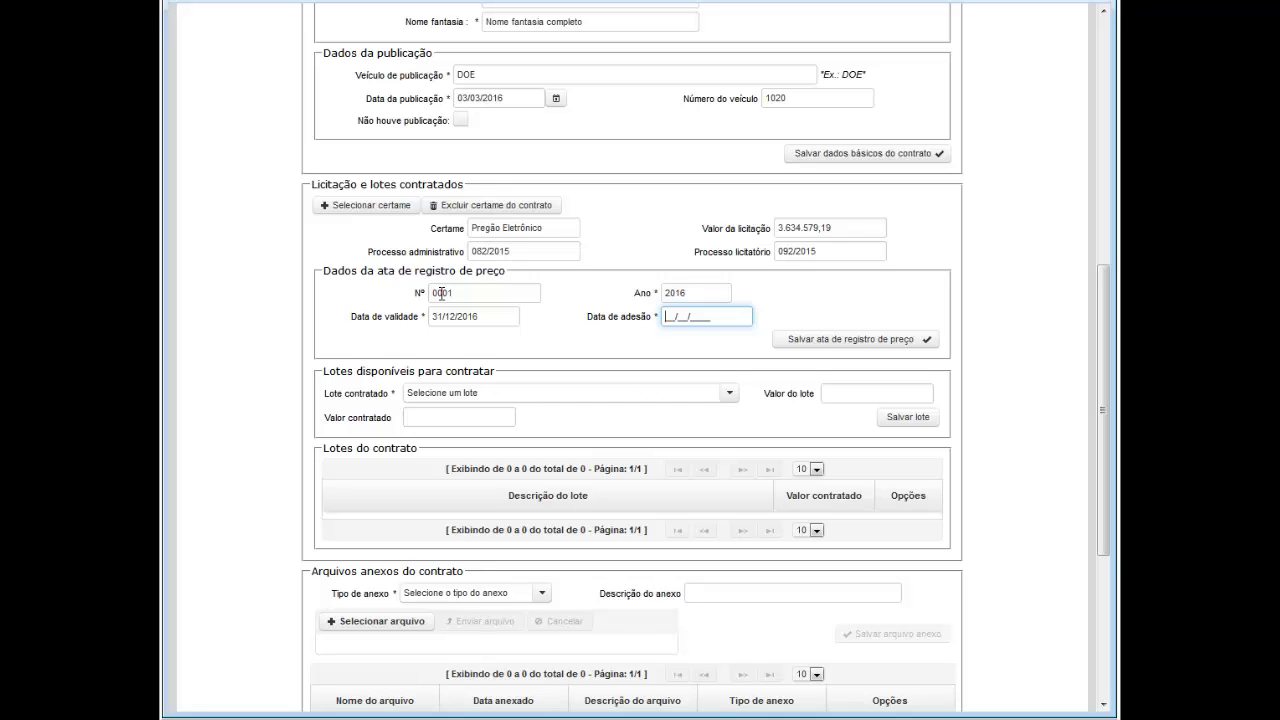
{"action": "type", "text": "01032016"}
{"action": "key", "text": "Tab"}
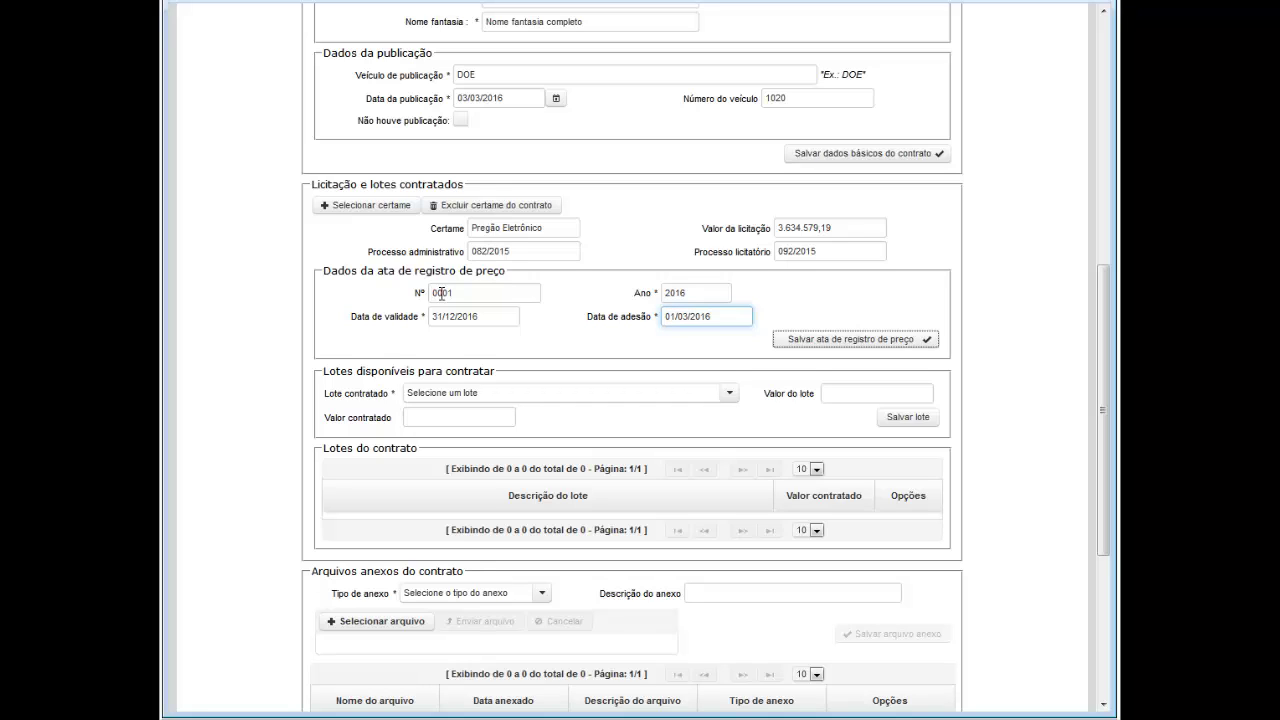
{"action": "left_click", "coordinate": [791, 340]}
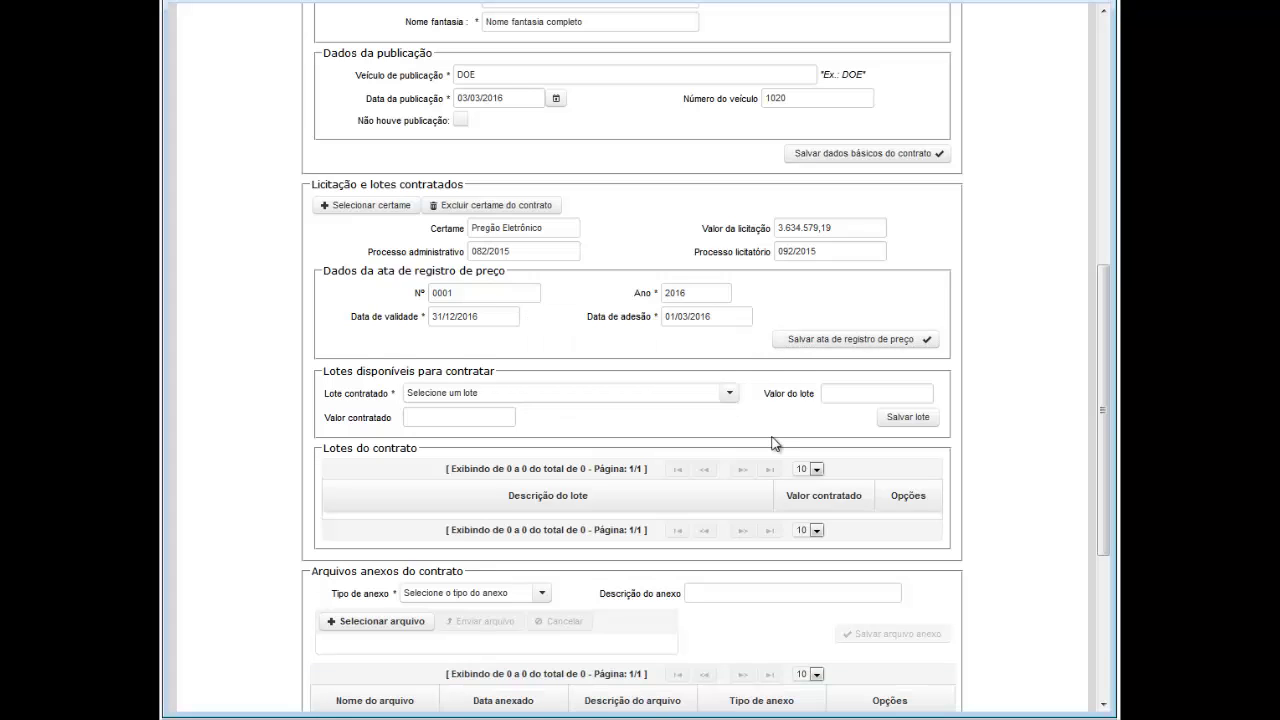
Step: Add Lote único at 1.000.000,00 to the contract, then delete that lot row
{"action": "left_click", "coordinate": [729, 392]}
{"action": "left_click", "coordinate": [594, 464]}
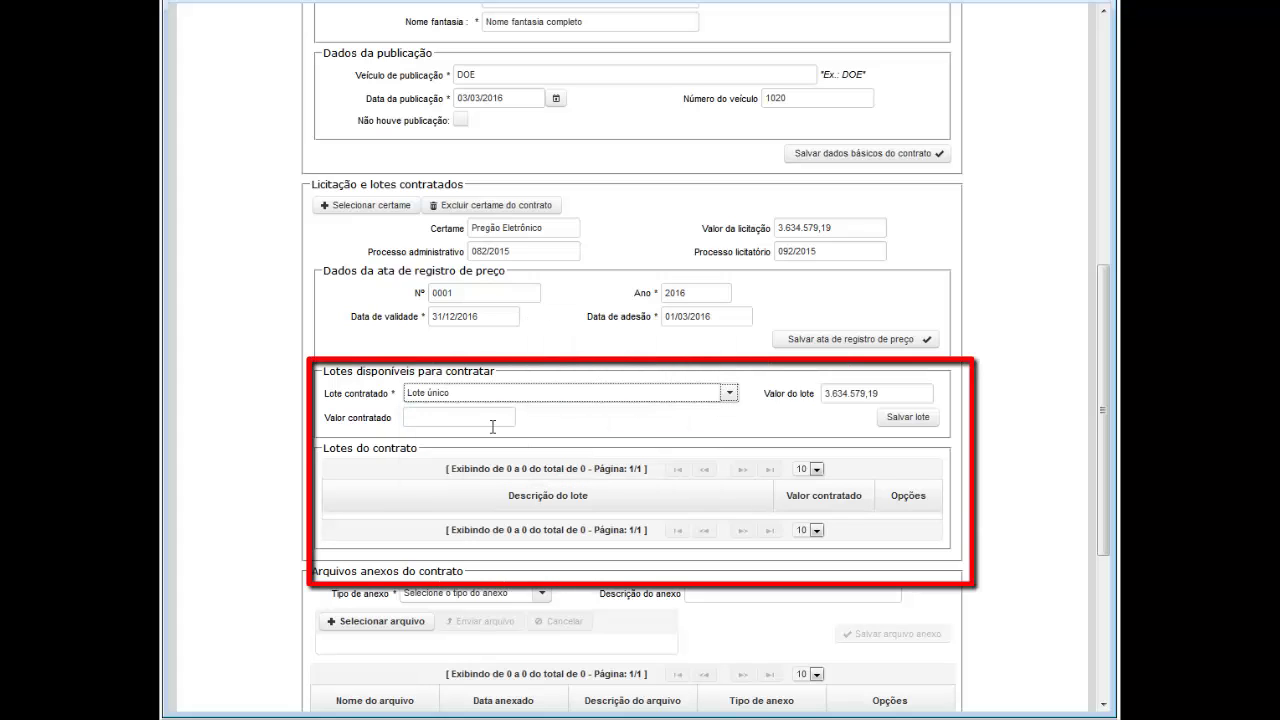
{"action": "left_click", "coordinate": [551, 420]}
{"action": "type", "text": "1.000.000,00"}
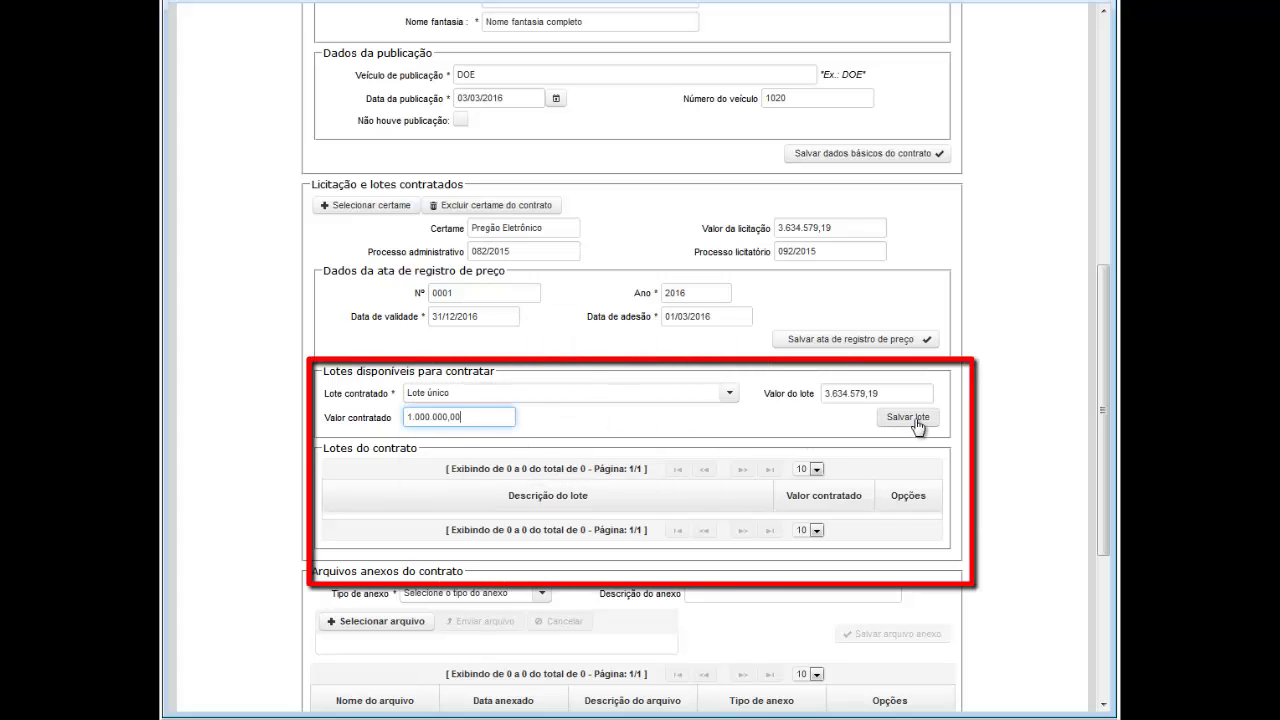
{"action": "left_click", "coordinate": [914, 419]}
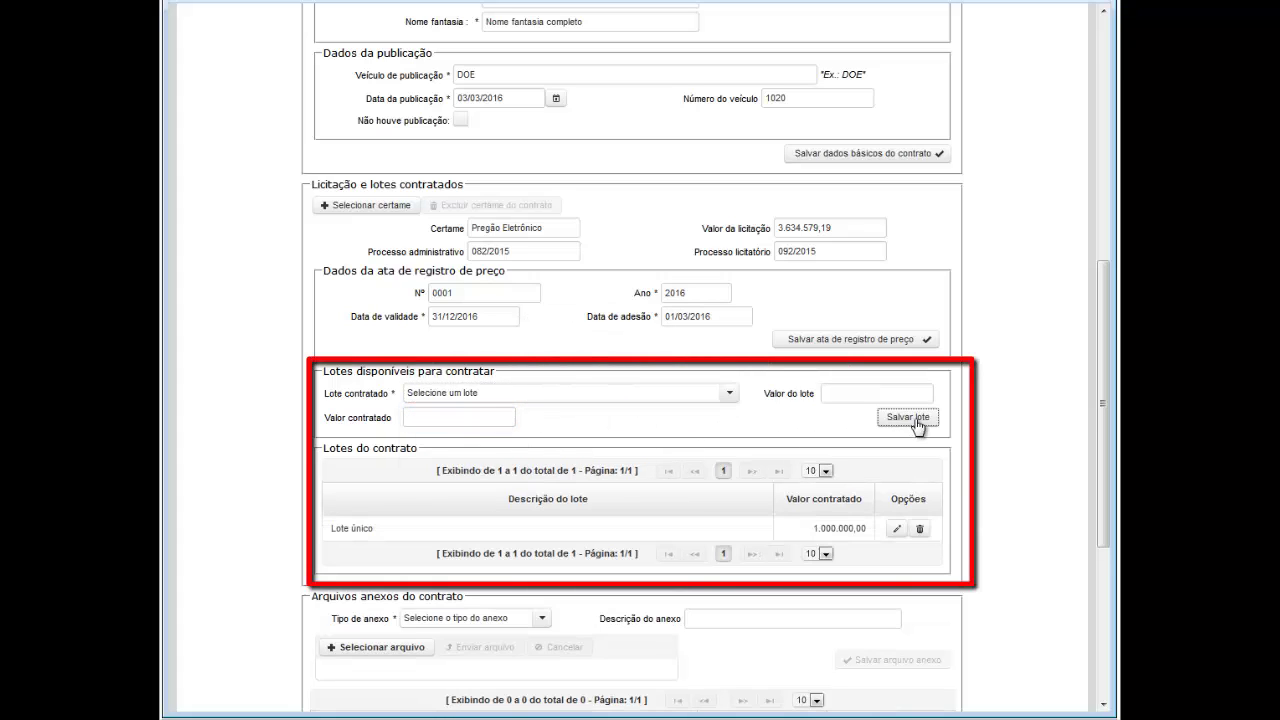
{"action": "left_click", "coordinate": [921, 530]}
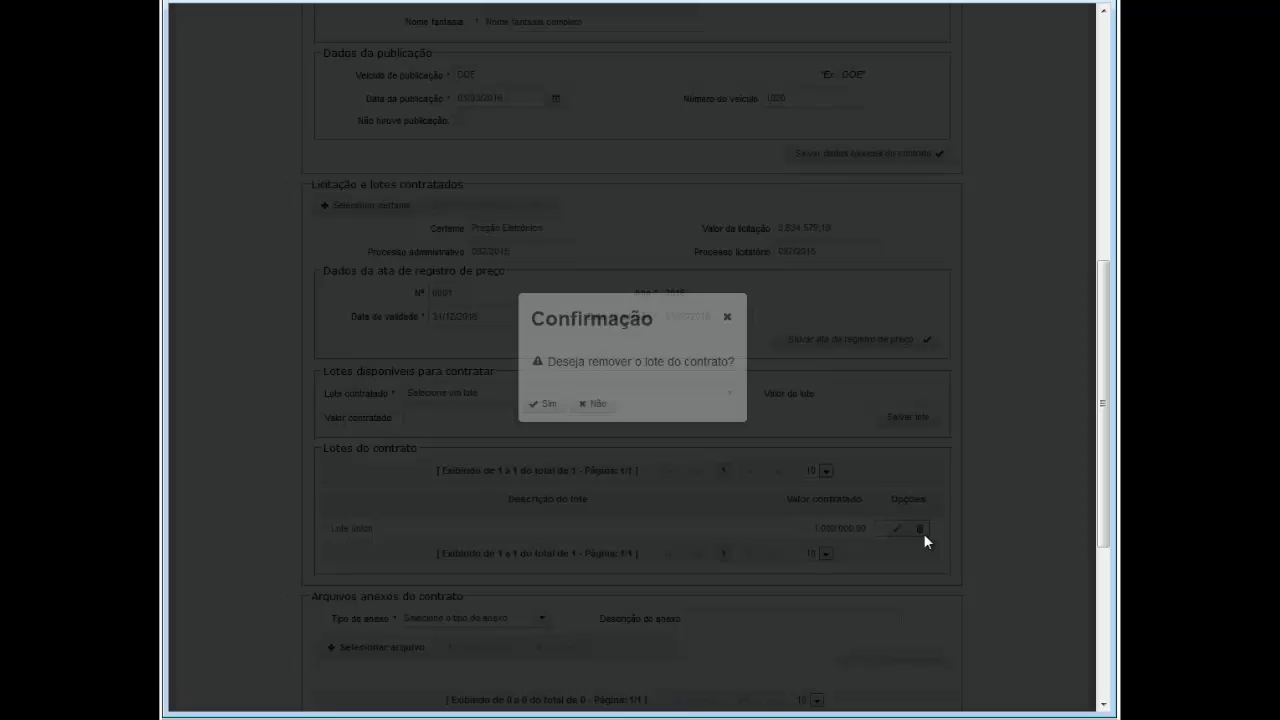
{"action": "left_click", "coordinate": [545, 405]}
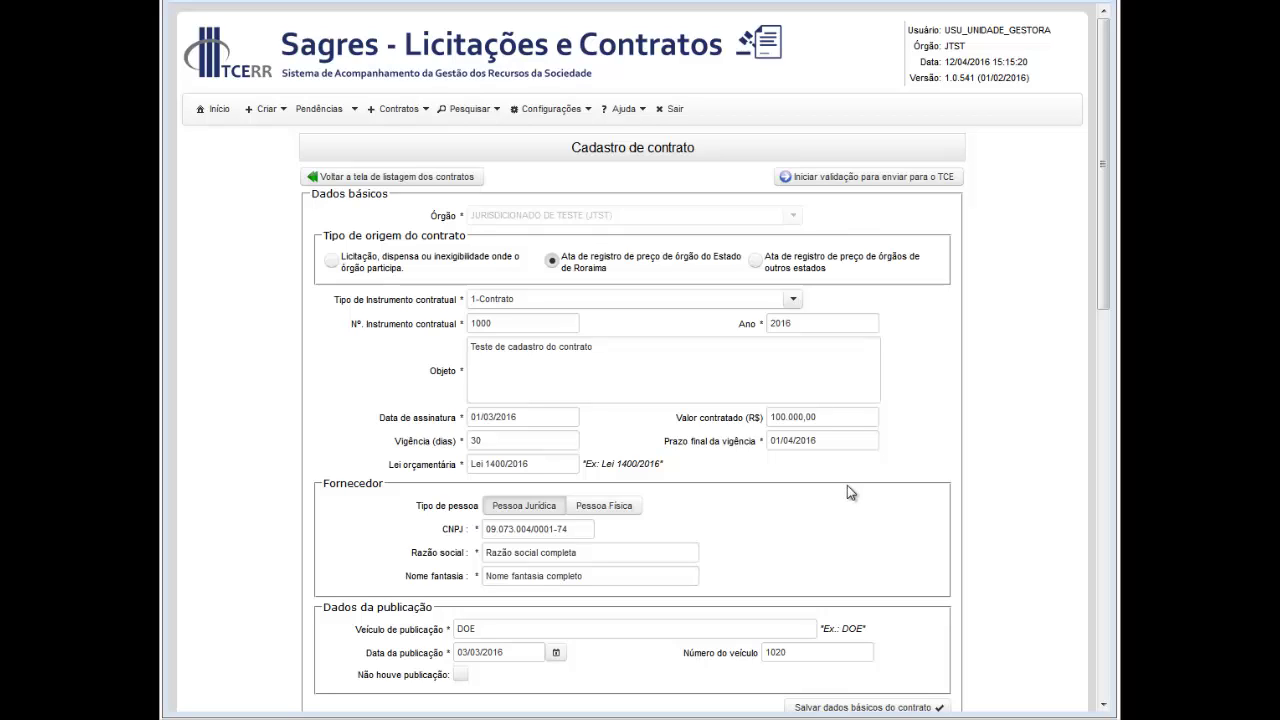
Step: Set the origin to a price-registration ata from another state's agency and save the basic data
{"action": "left_click", "coordinate": [755, 261]}
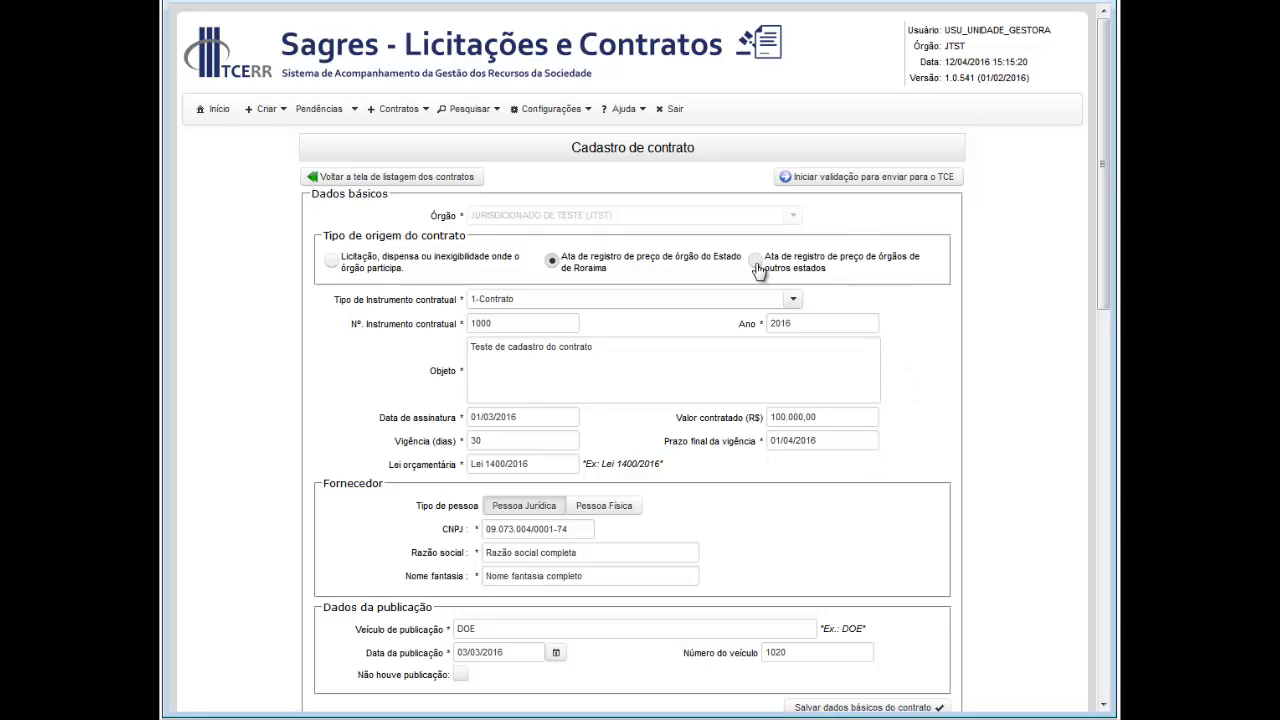
{"action": "left_click_drag", "start_coordinate": [1104, 261], "coordinate": [1104, 313]}
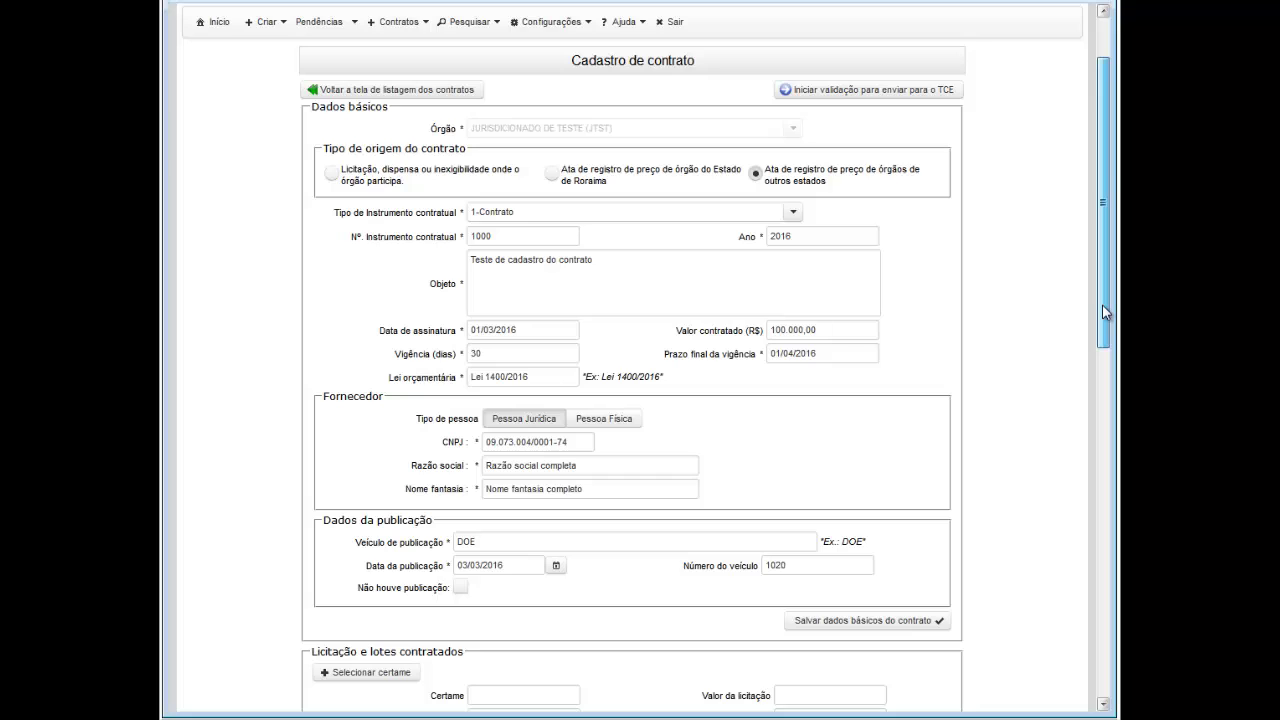
{"action": "left_click_drag", "start_coordinate": [1102, 305], "coordinate": [1099, 426]}
{"action": "scroll", "coordinate": [939, 320], "scroll_direction": "down", "scroll_amount": 2}
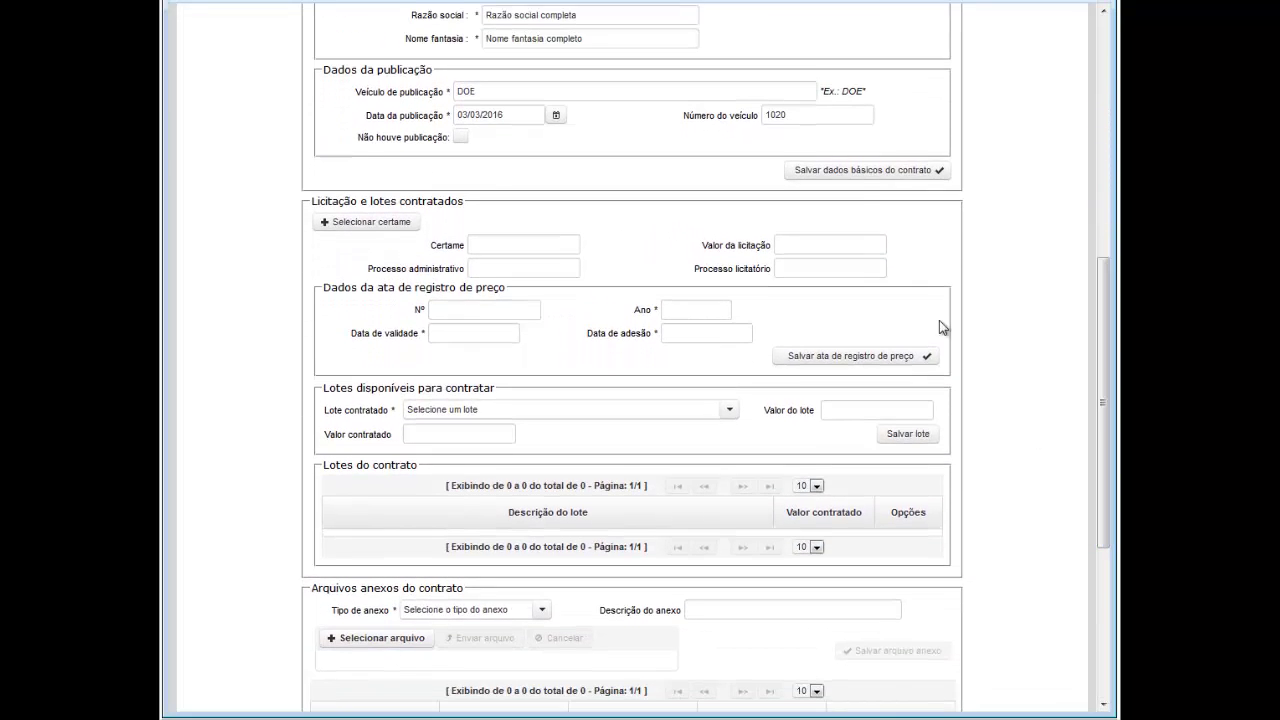
{"action": "left_click", "coordinate": [847, 172]}
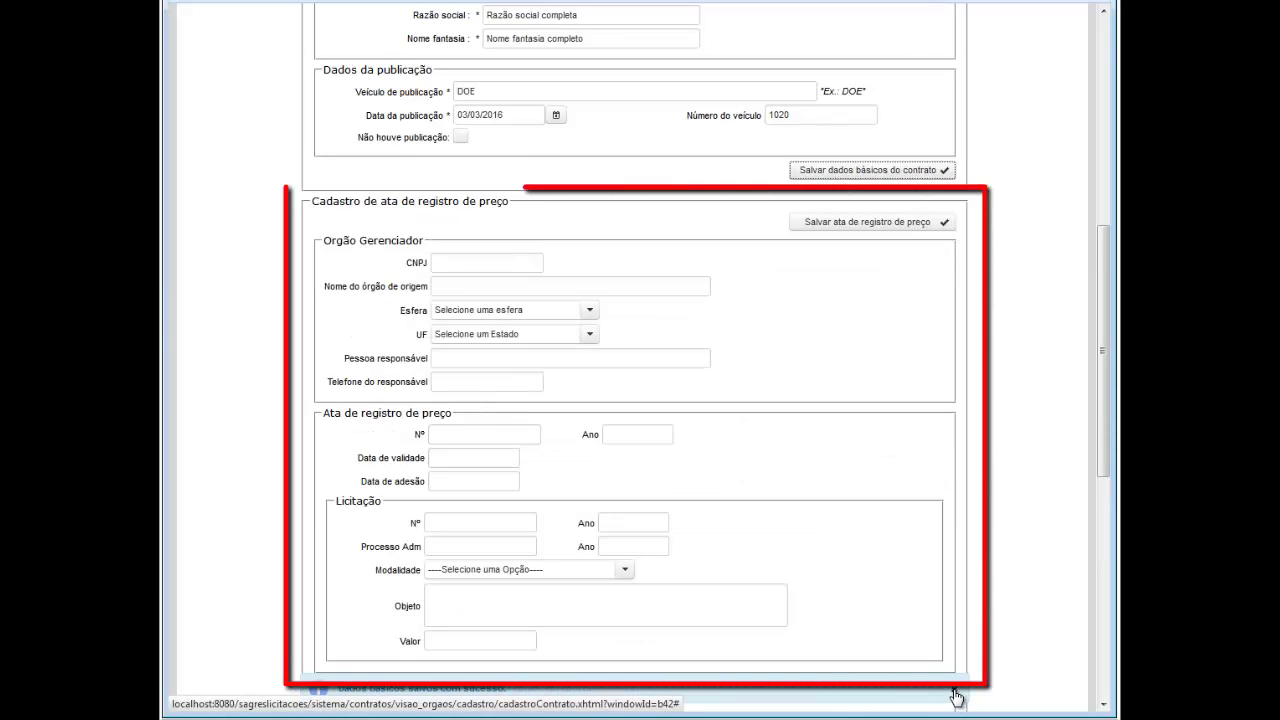
{"action": "left_click", "coordinate": [955, 695]}
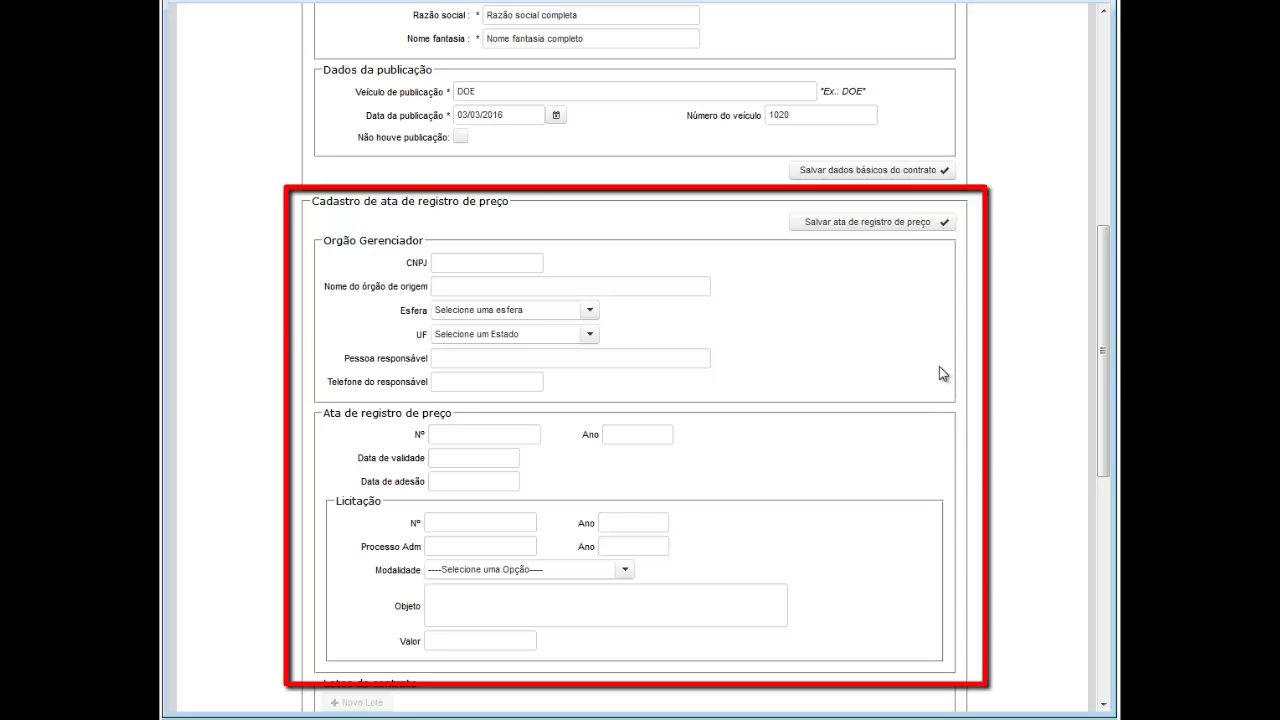
Step: Paste the managing agency's CNPJ into the Orgão Gerenciador section
{"action": "left_click", "coordinate": [441, 265]}
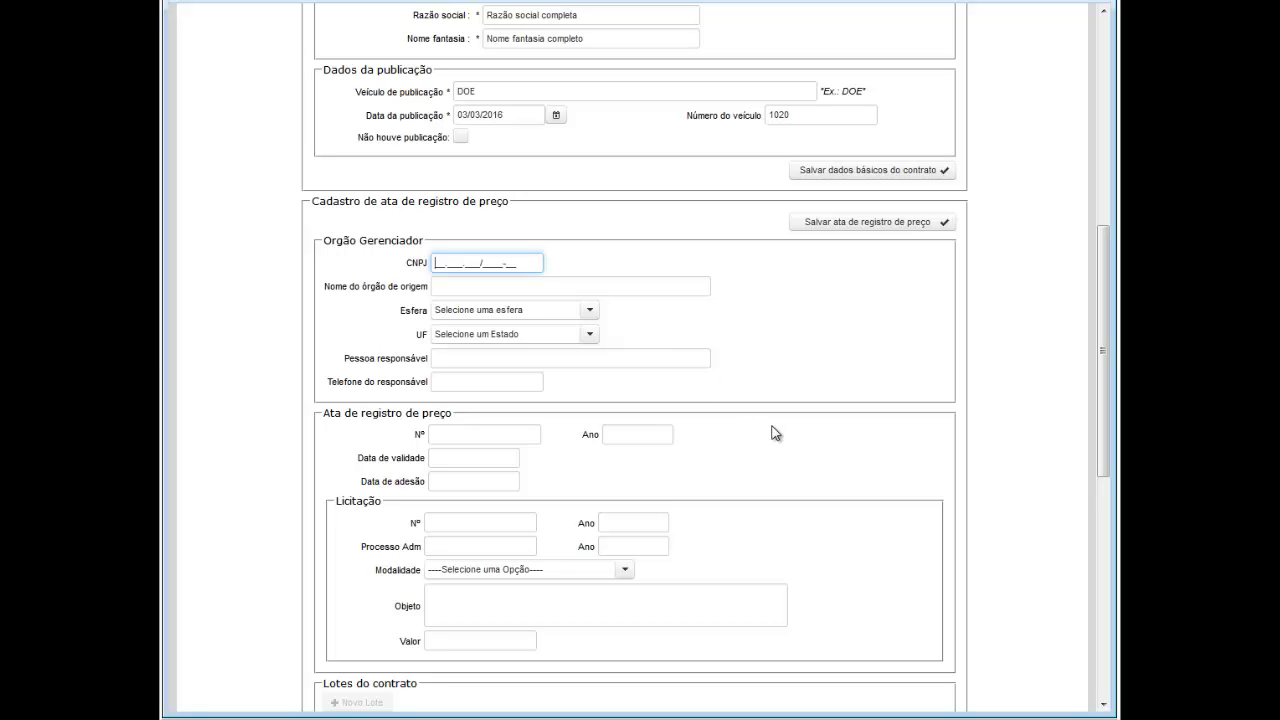
{"action": "key", "text": "Tab"}
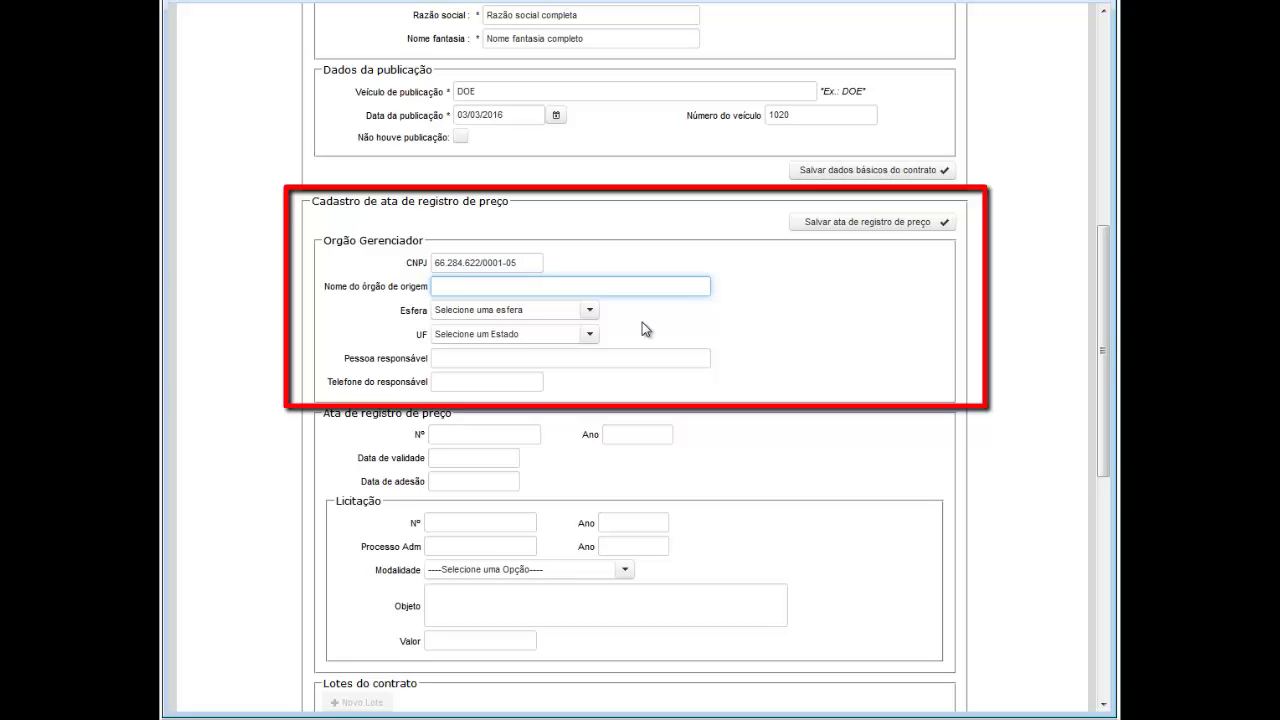
Step: Enter the origin agency name, sphere Estadual and UF Amazonas-AM
{"action": "type", "text": "Secretaria de saúde de estado do Amazonas"}
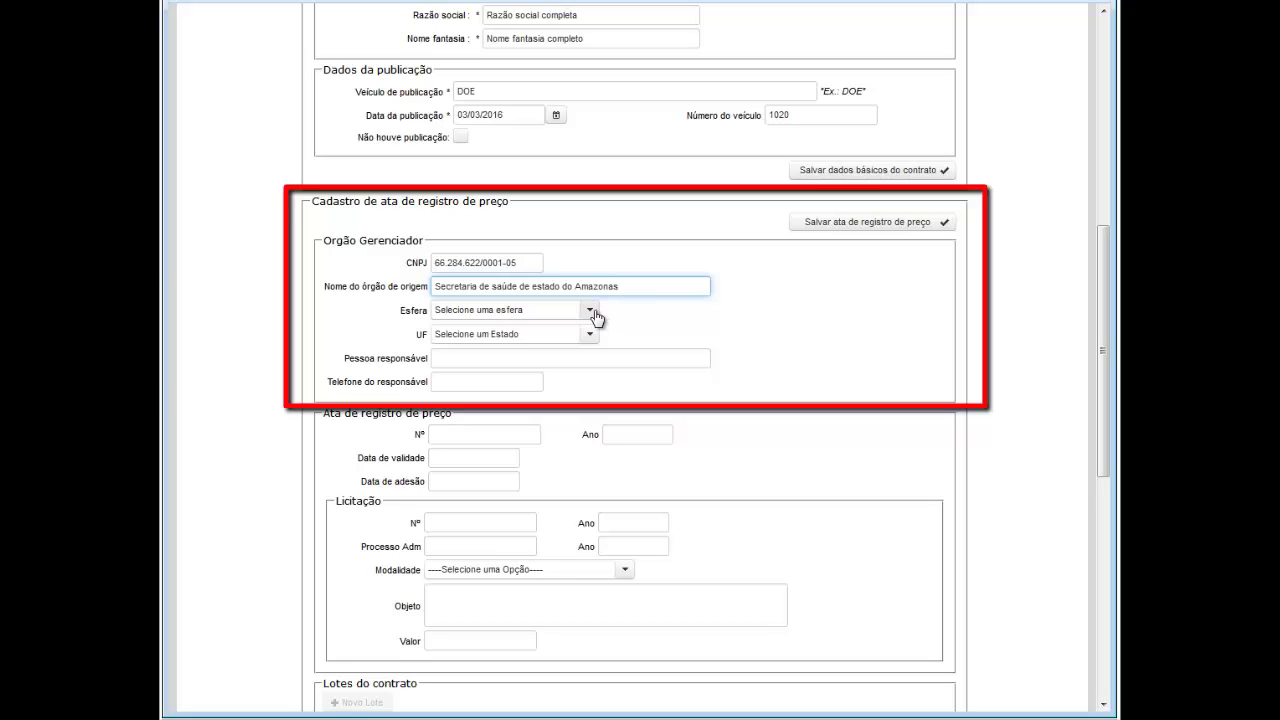
{"action": "left_click", "coordinate": [594, 317]}
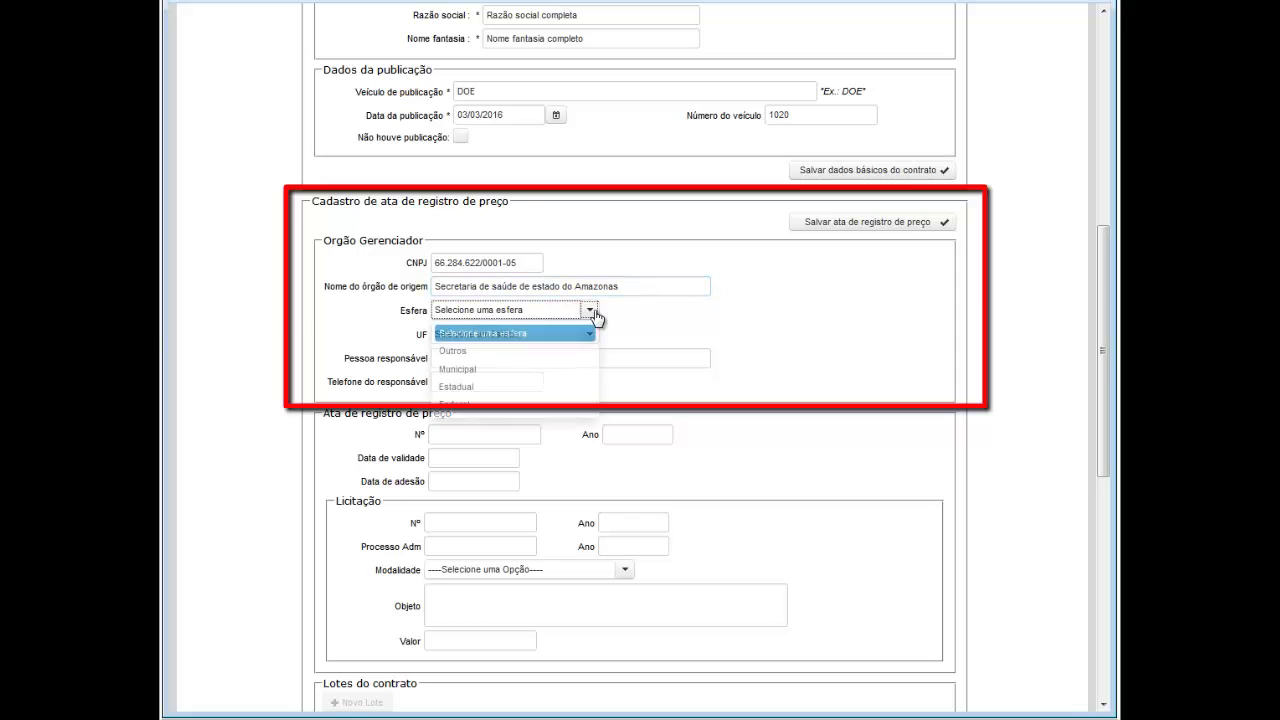
{"action": "left_click", "coordinate": [484, 386]}
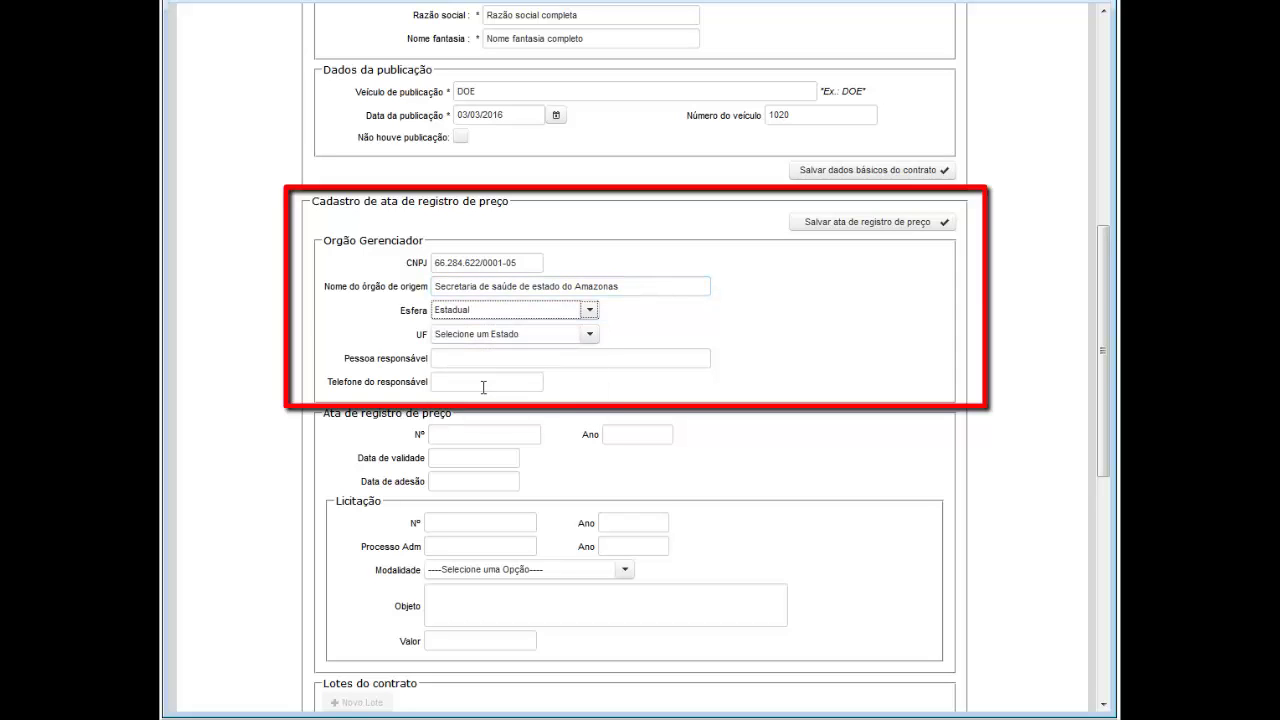
{"action": "left_click", "coordinate": [592, 338]}
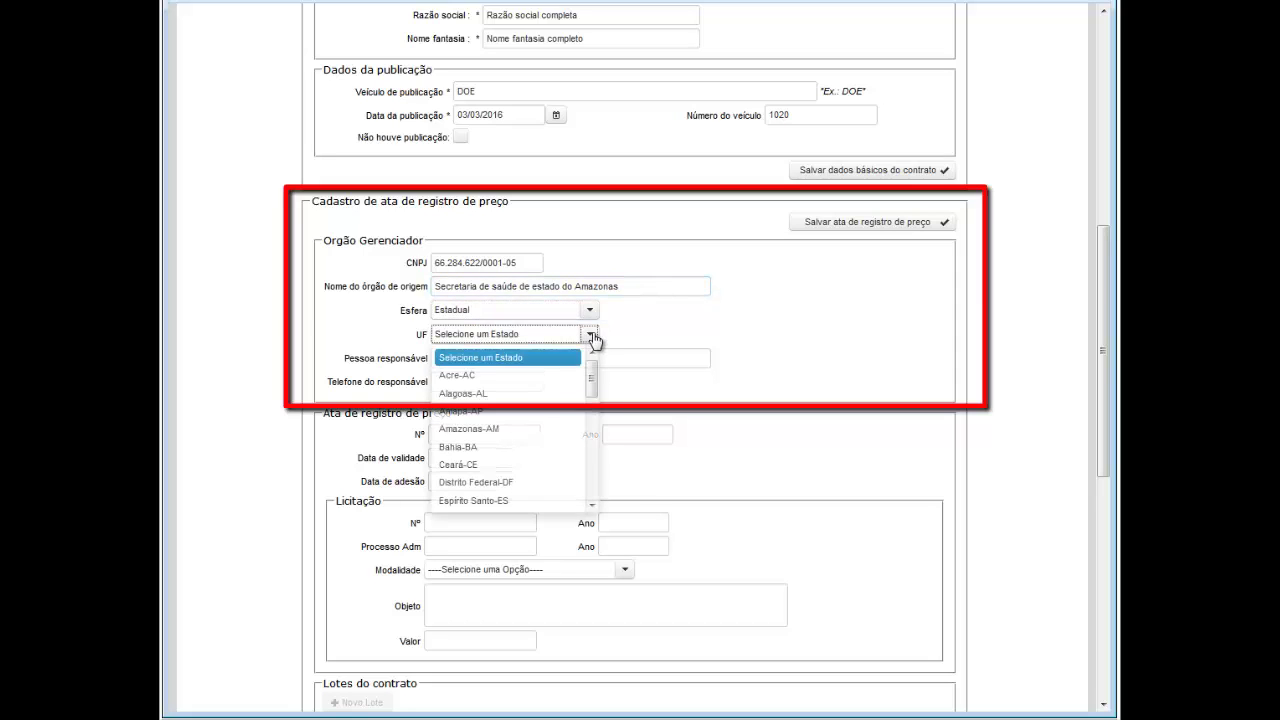
{"action": "left_click", "coordinate": [500, 429]}
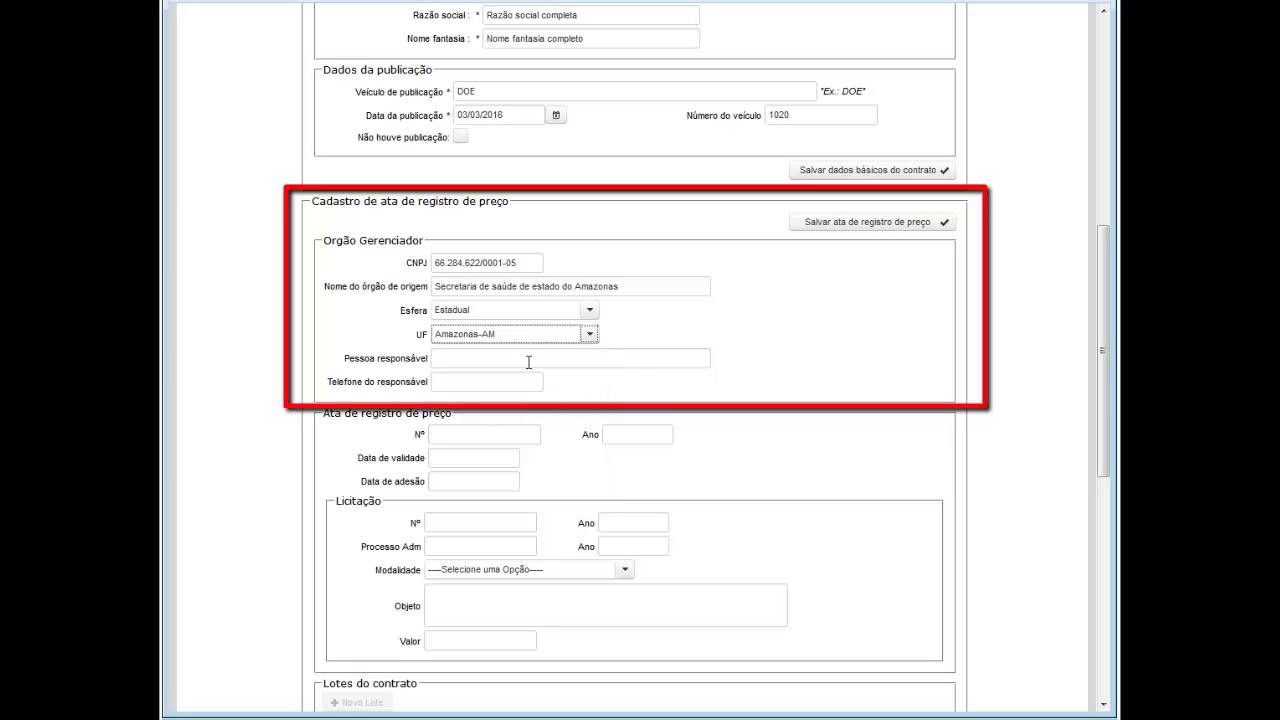
Step: Fill in the responsible person's name and phone number
{"action": "left_click", "coordinate": [528, 362]}
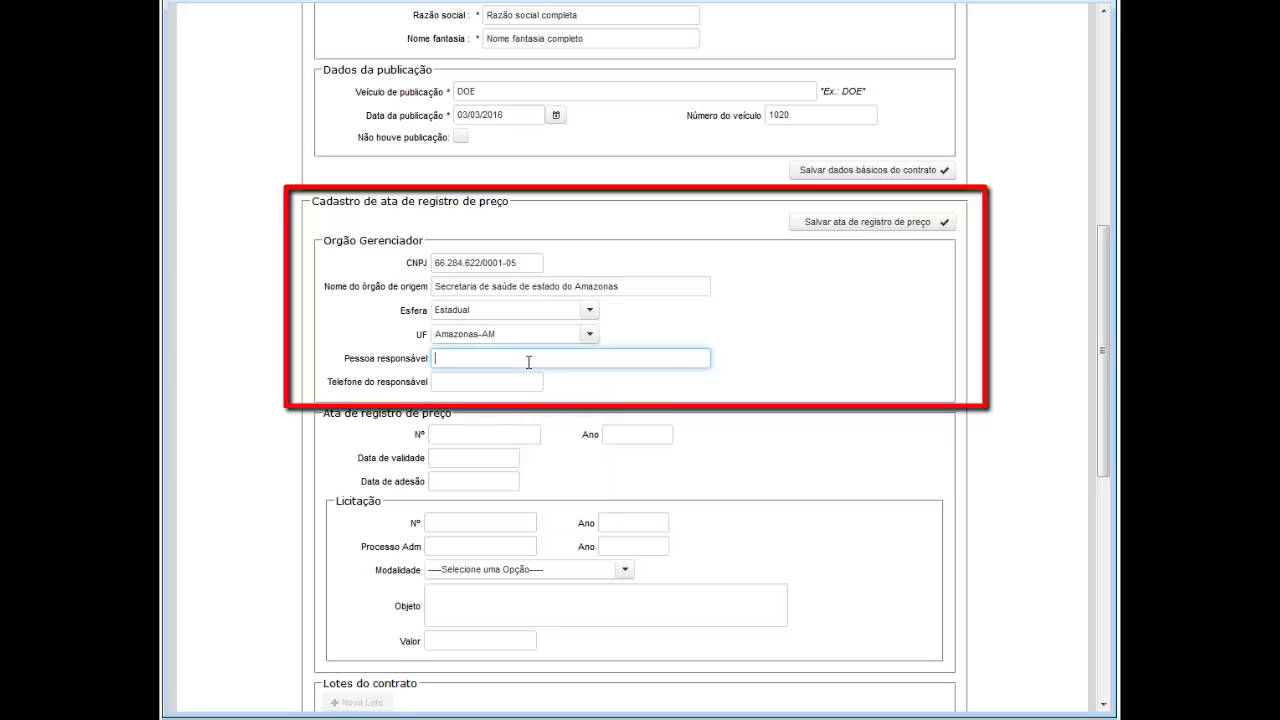
{"action": "type", "text": "Resposável pelo órgão"}
{"action": "key", "text": "Tab"}
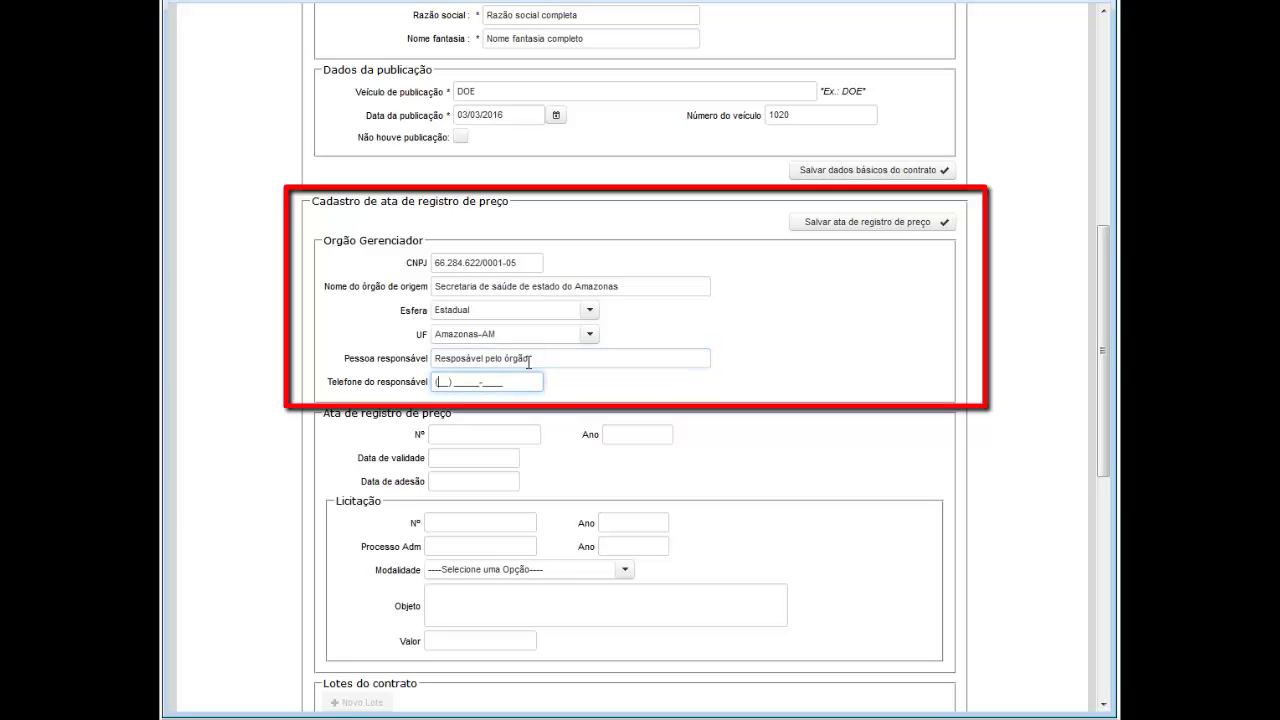
{"action": "type", "text": "99999999999"}
Step: Enter ata 0001/2016, validity 31/12/2016 and adesão date 01/03/2016
{"action": "left_click", "coordinate": [475, 433]}
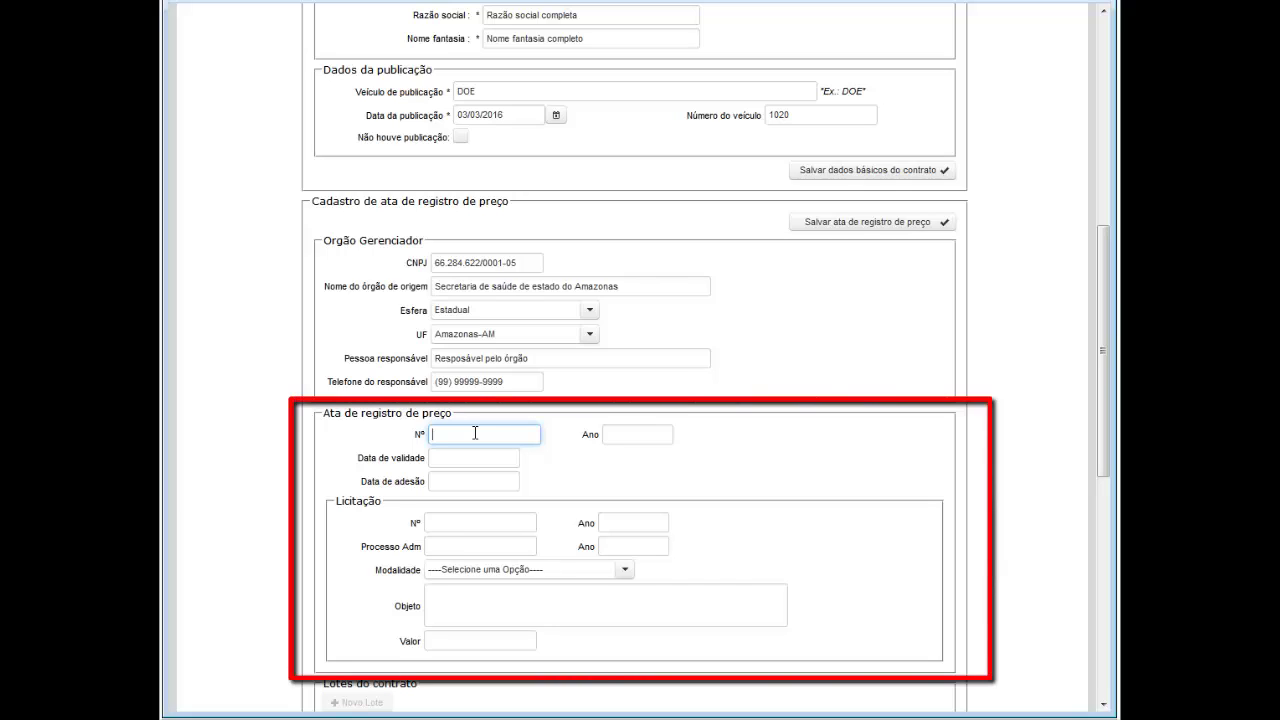
{"action": "type", "text": "0001"}
{"action": "key", "text": "Tab"}
{"action": "type", "text": "2016"}
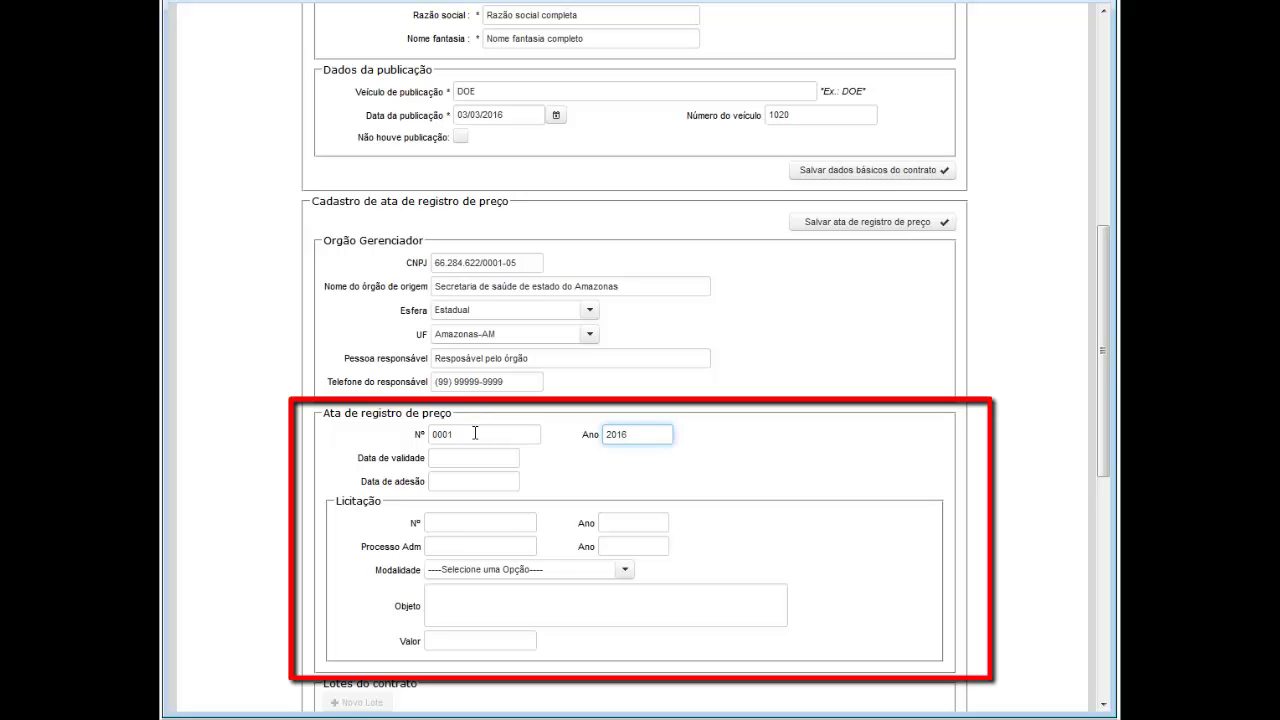
{"action": "key", "text": "Tab"}
{"action": "type", "text": "31/"}
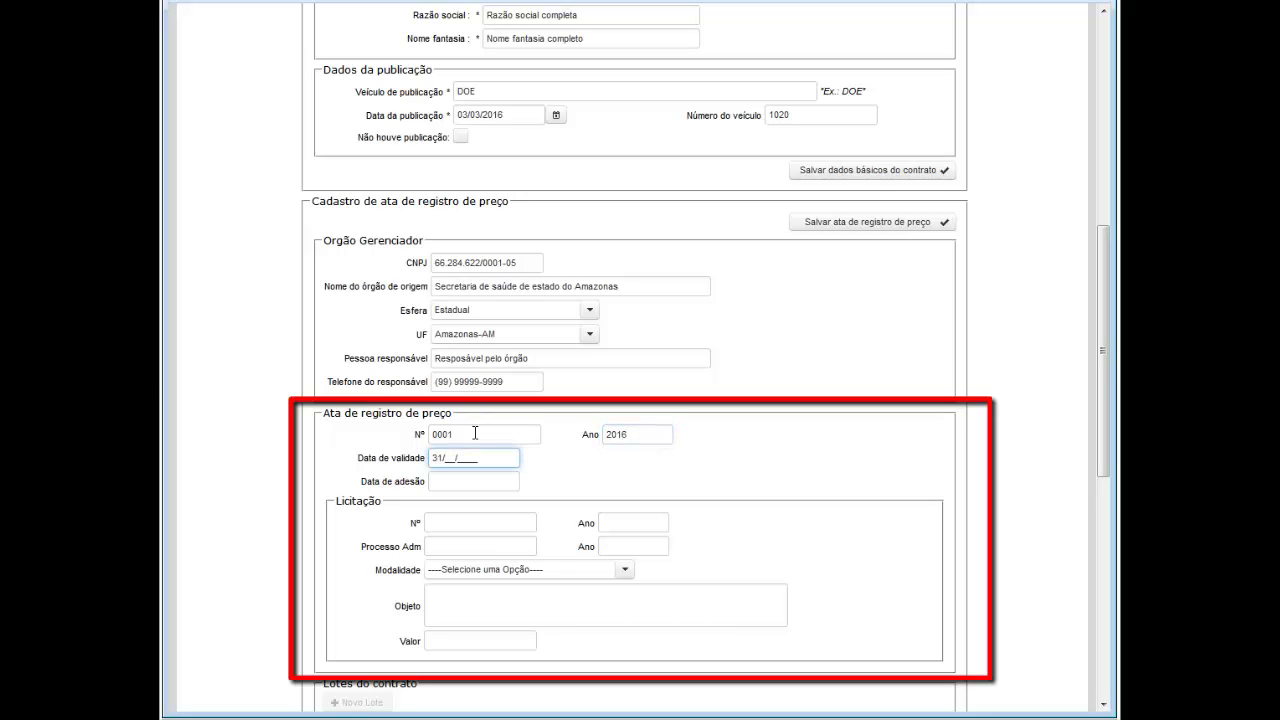
{"action": "type", "text": "12/2016"}
{"action": "key", "text": "Tab"}
{"action": "type", "text": "01/03/2016"}
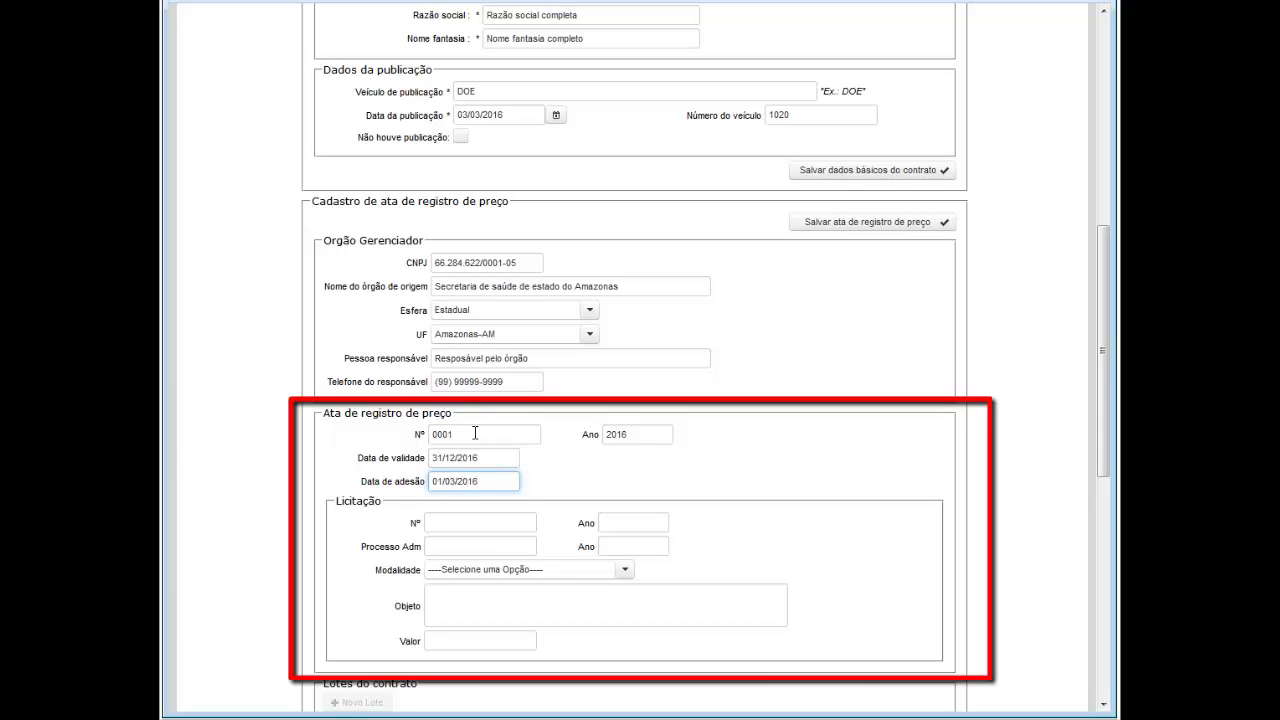
Step: Record licitação 00010/2015, process 00011, 5 - Pregão Eletrônico, object Teste de licitação, value 1.000.000,00
{"action": "key", "text": "Tab"}
{"action": "type", "text": "00010"}
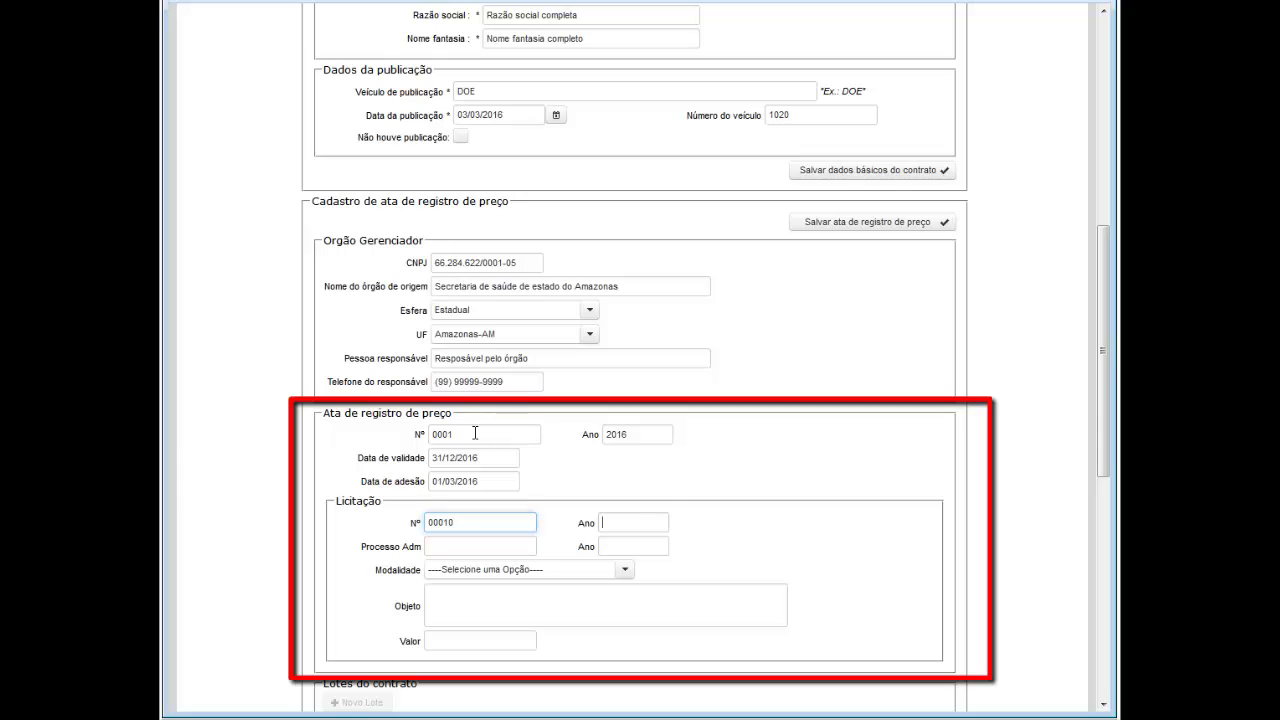
{"action": "key", "text": "Tab"}
{"action": "type", "text": "20"}
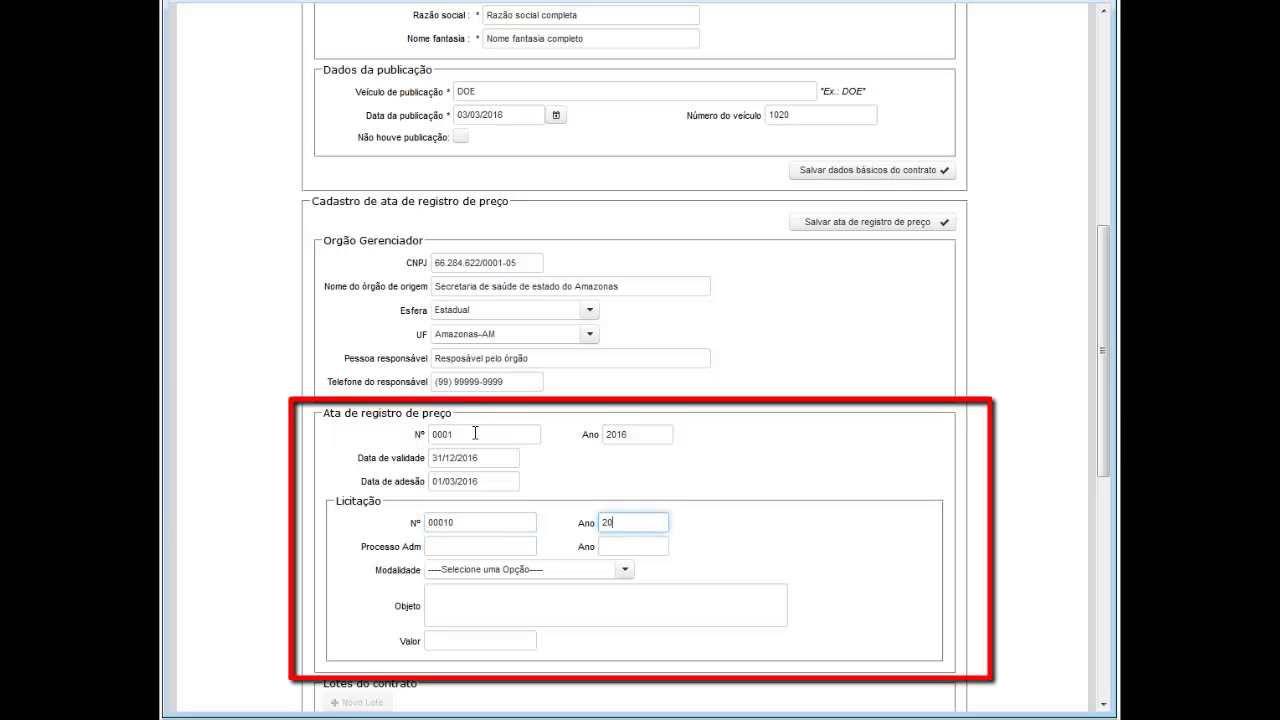
{"action": "type", "text": "15"}
{"action": "key", "text": "Tab"}
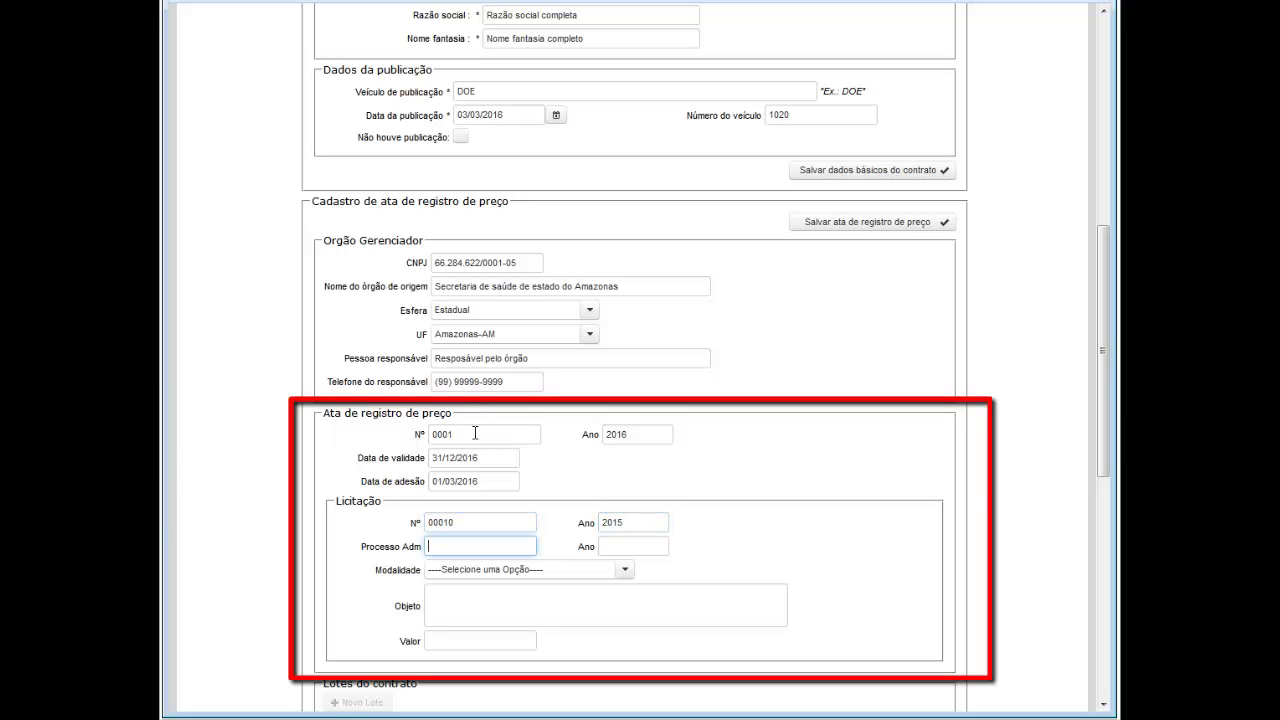
{"action": "type", "text": "00011"}
{"action": "key", "text": "Tab"}
{"action": "type", "text": "2015"}
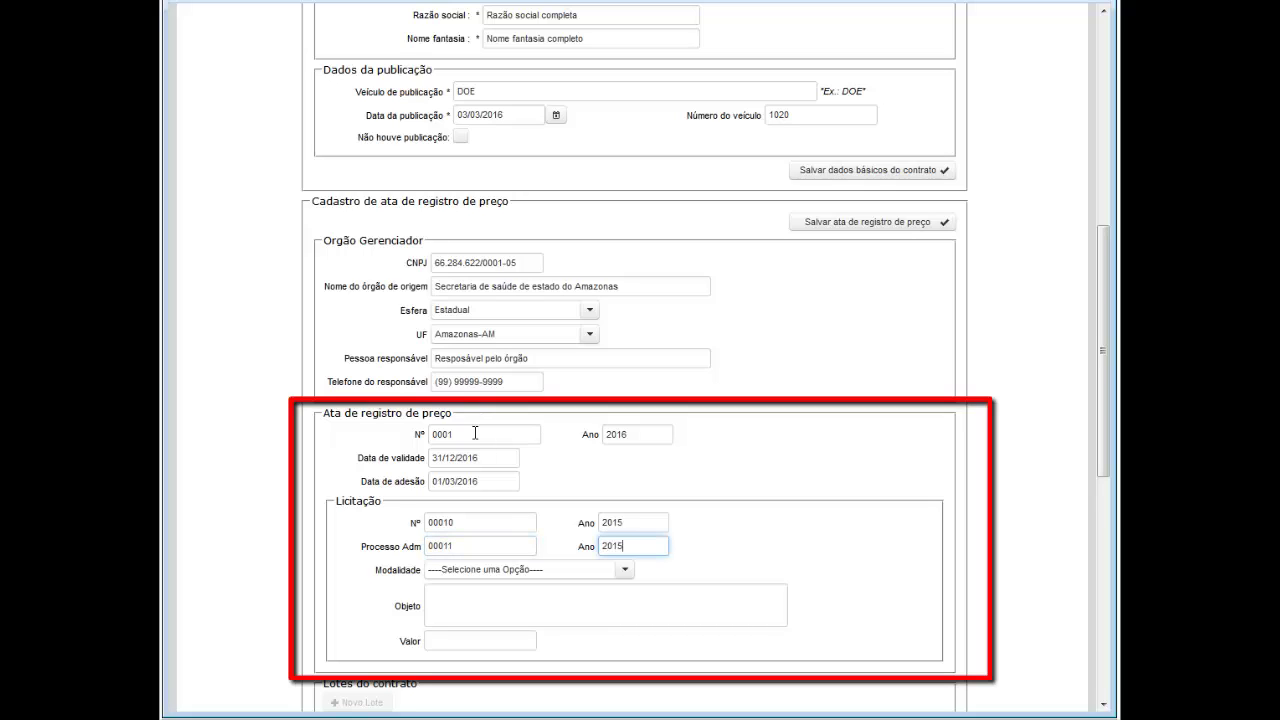
{"action": "left_click", "coordinate": [625, 570]}
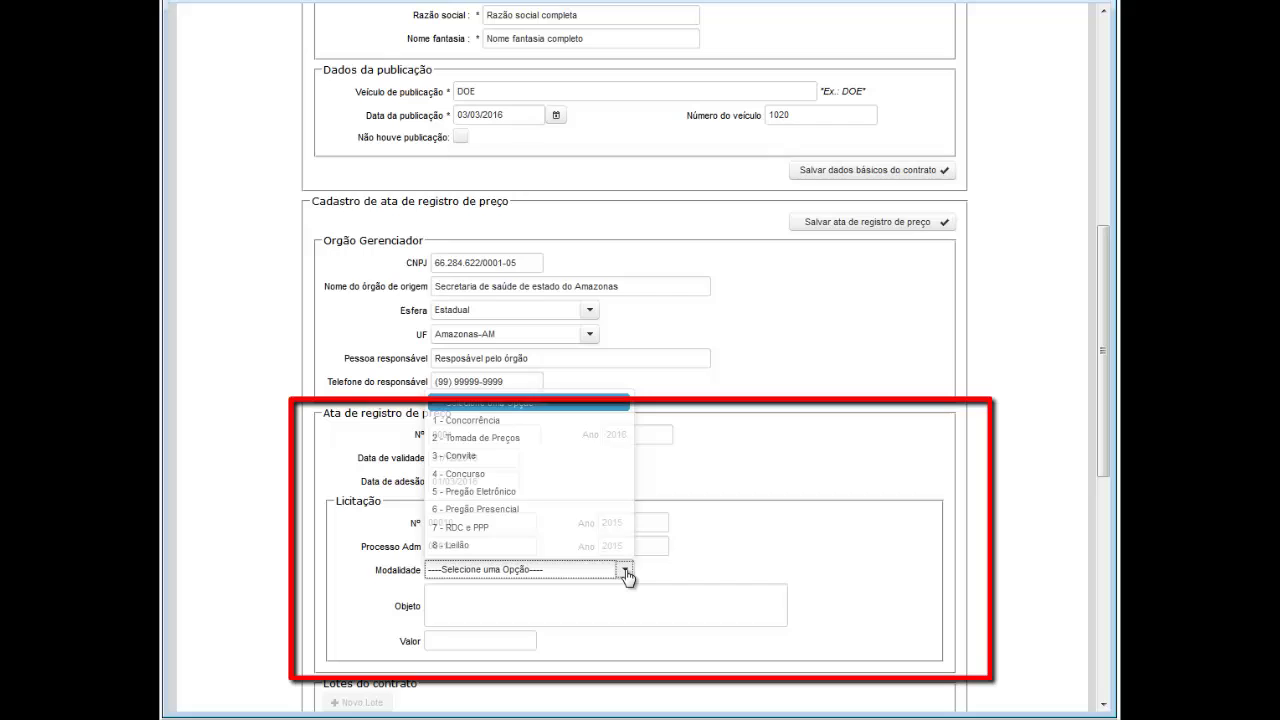
{"action": "left_click", "coordinate": [504, 493]}
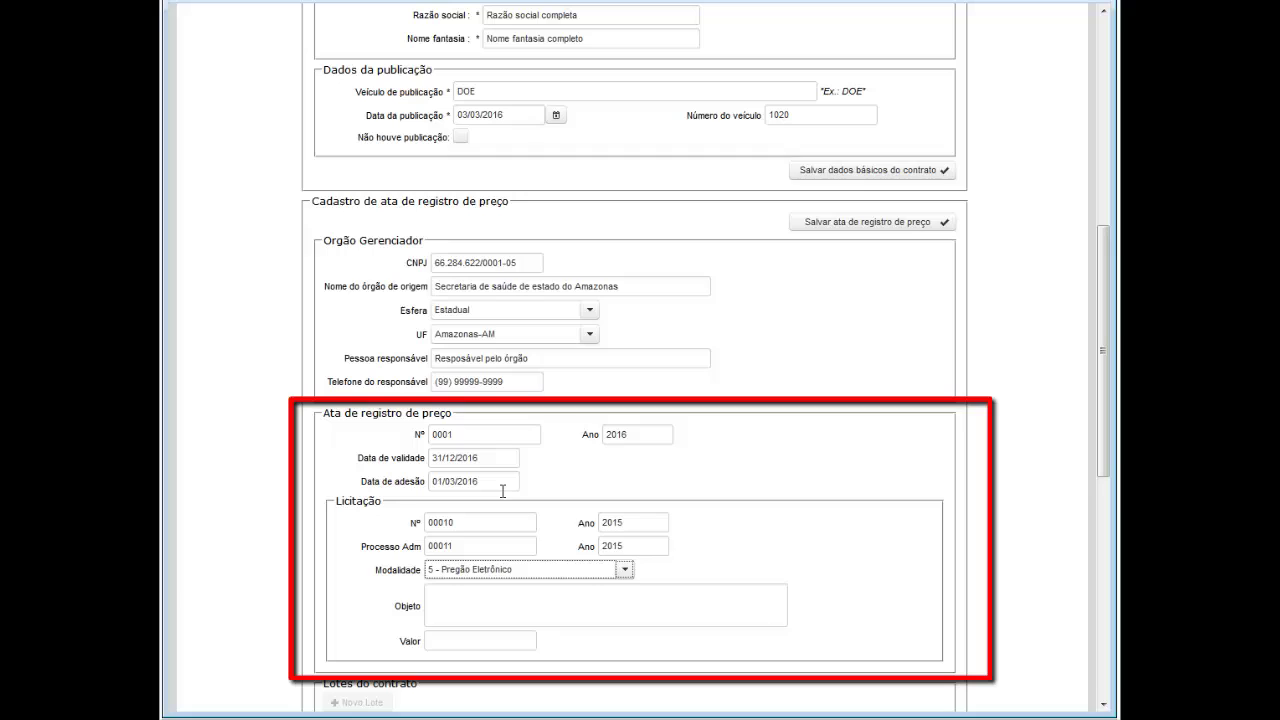
{"action": "left_click", "coordinate": [488, 594]}
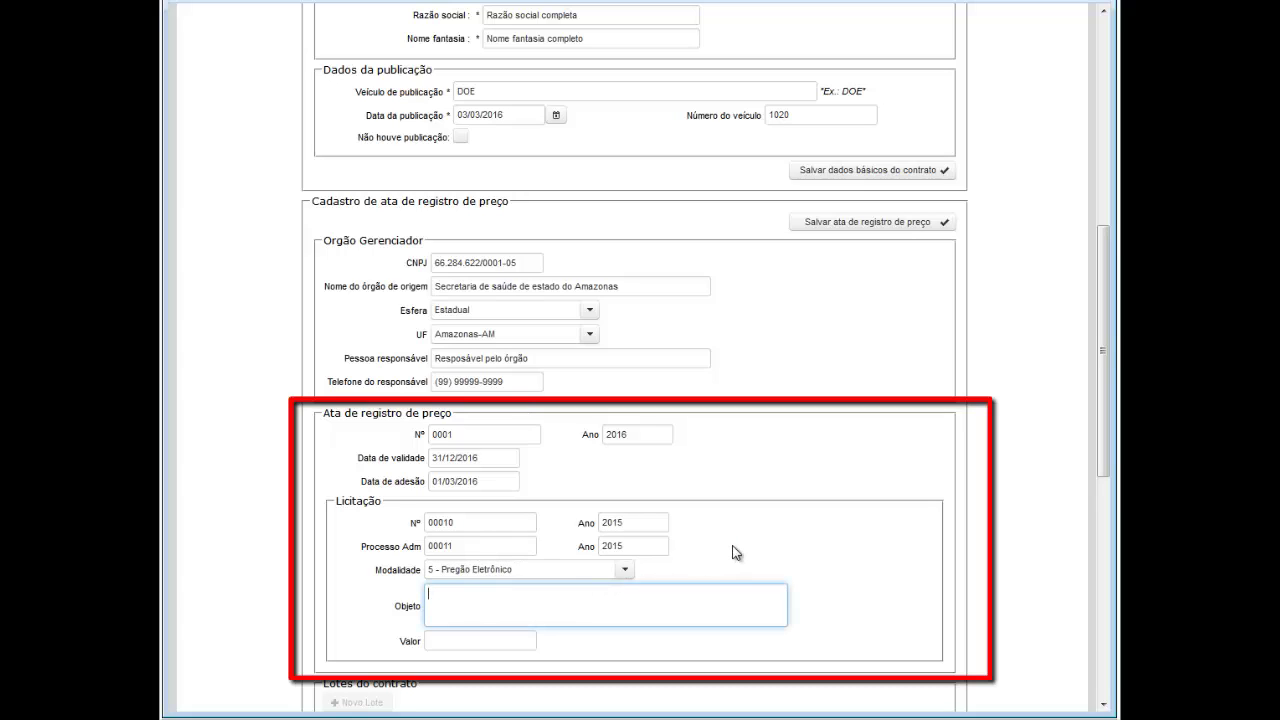
{"action": "type", "text": "Teste de licitação"}
{"action": "key", "text": "Tab"}
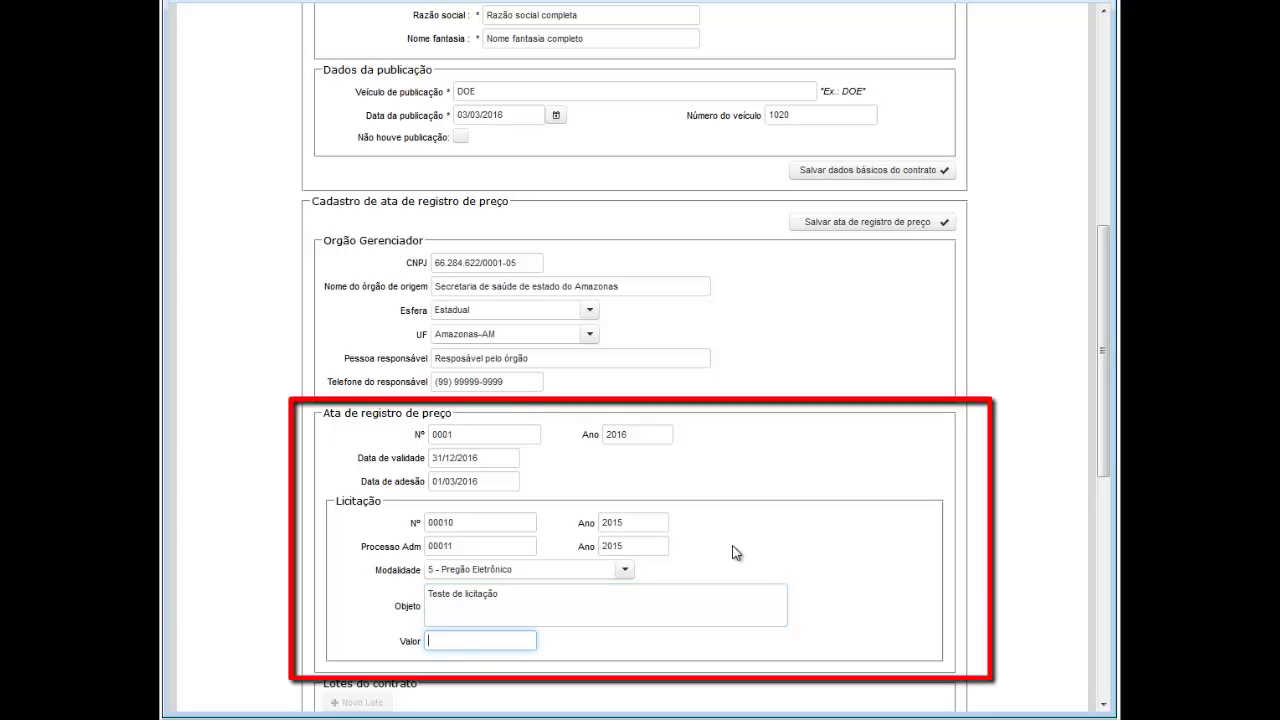
{"action": "type", "text": "1.000.000,00"}
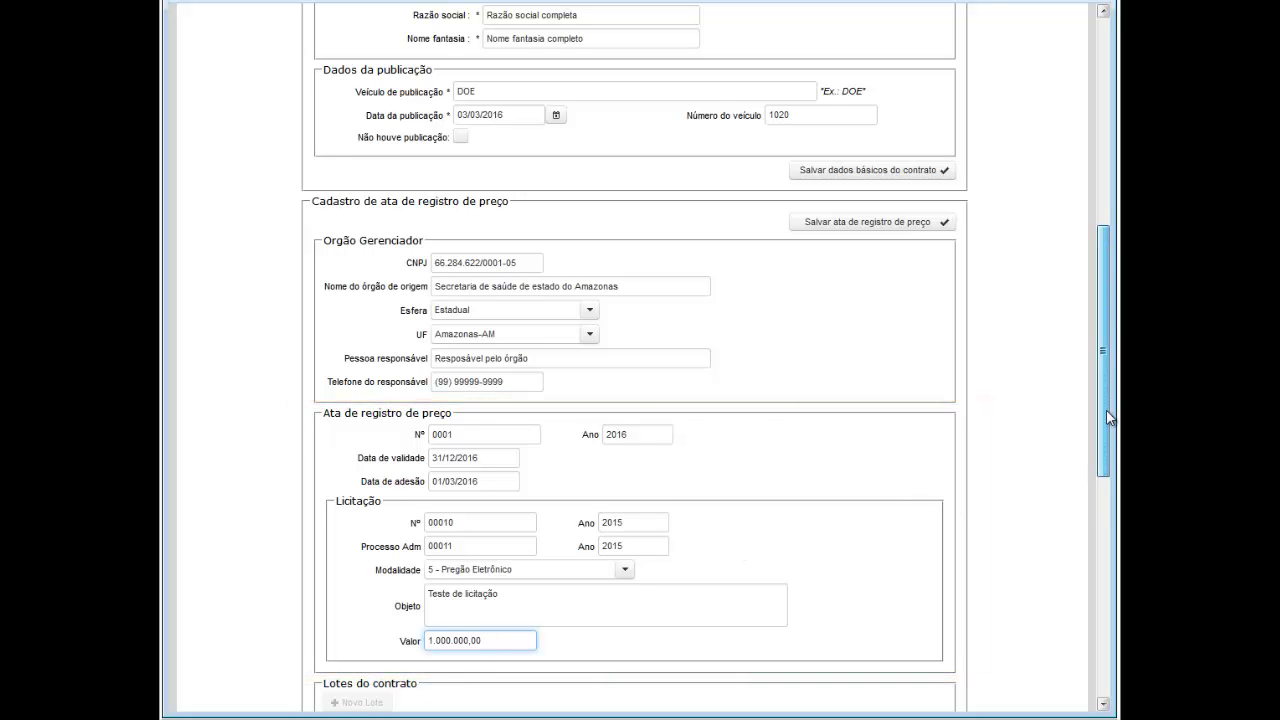
Step: Save the ata with its agency and licitação details and close the success message
{"action": "left_click_drag", "start_coordinate": [1108, 410], "coordinate": [1109, 466]}
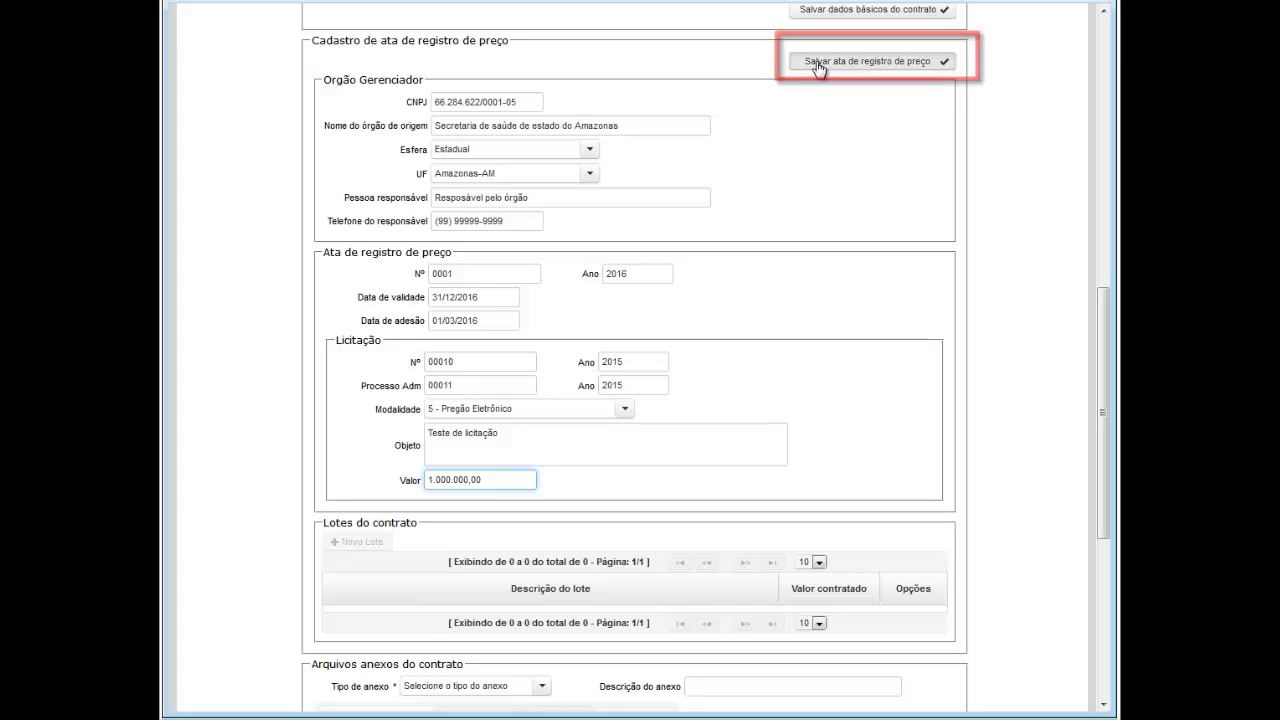
{"action": "left_click", "coordinate": [817, 64]}
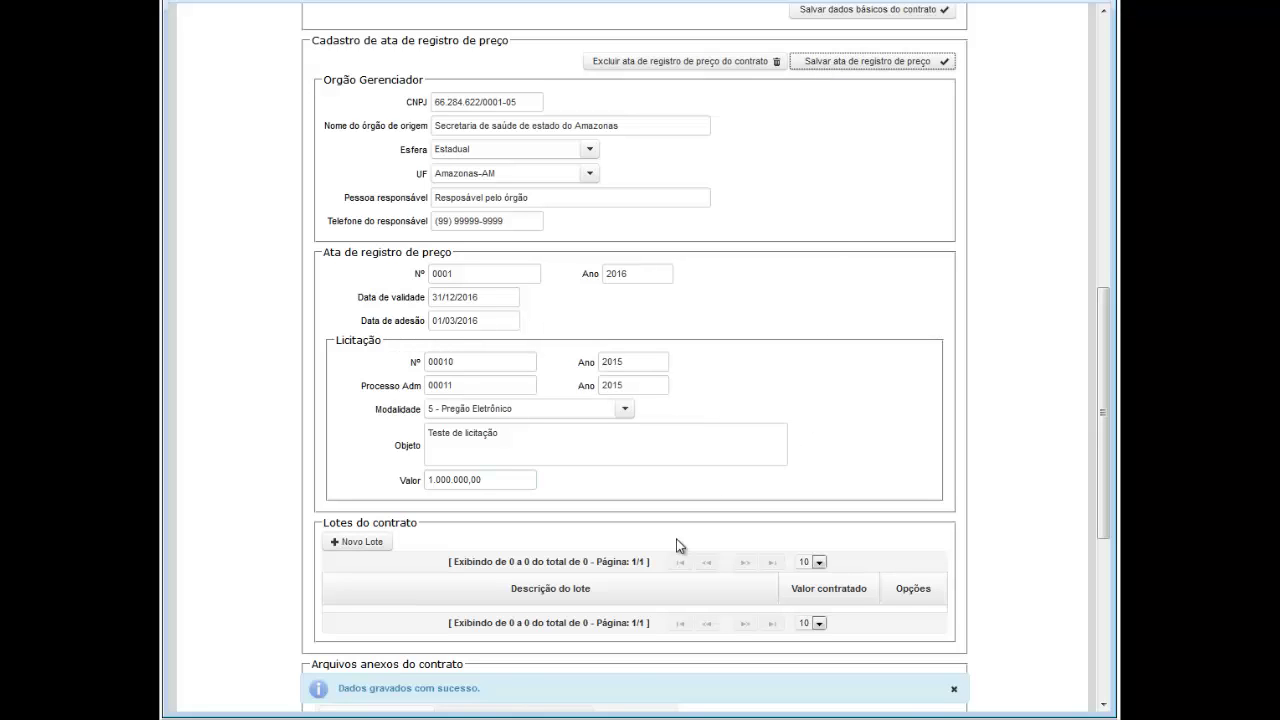
{"action": "left_click", "coordinate": [955, 691]}
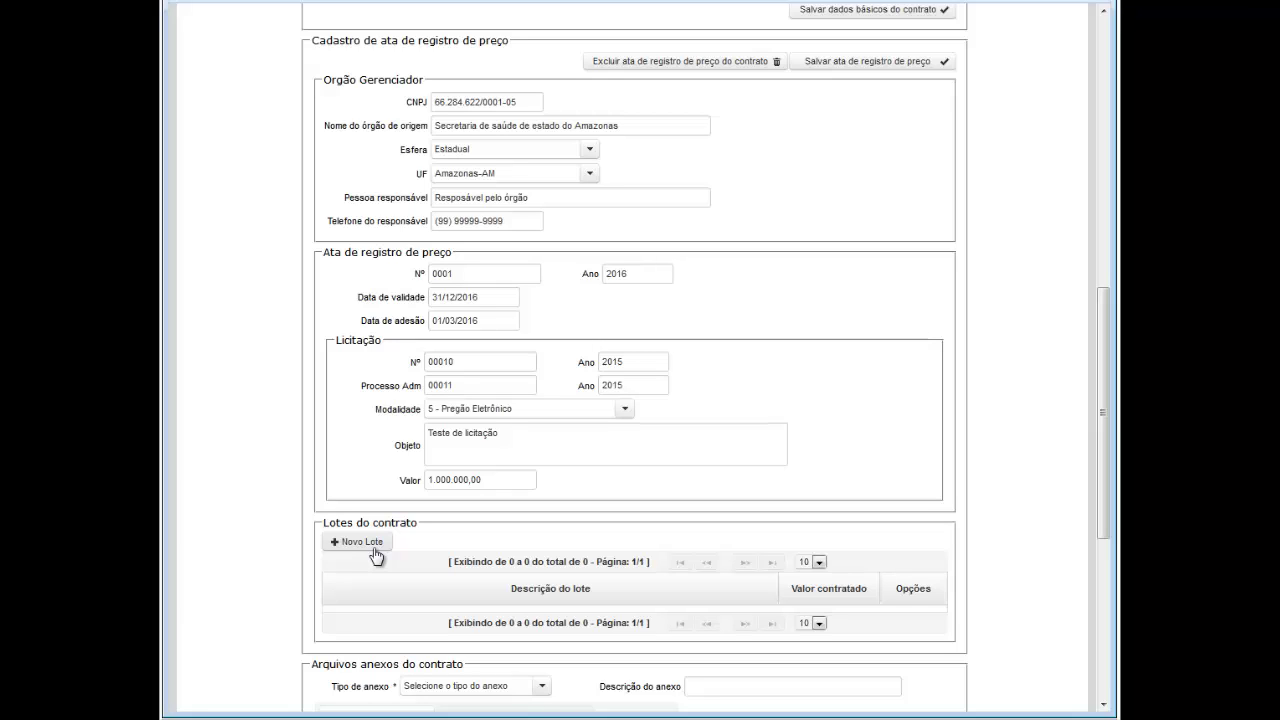
Step: Create lot 01 valued 250.000,00 with description Lote01 and save it
{"action": "left_click", "coordinate": [376, 556]}
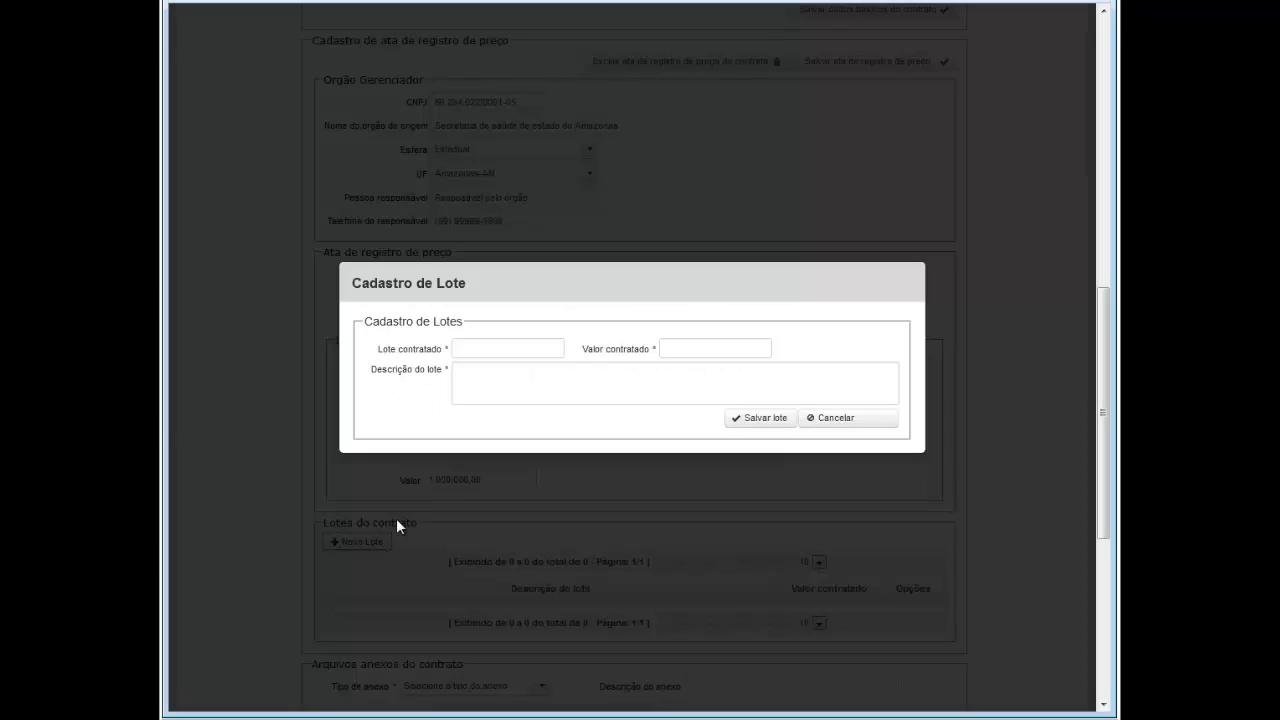
{"action": "left_click", "coordinate": [472, 348]}
{"action": "type", "text": "01"}
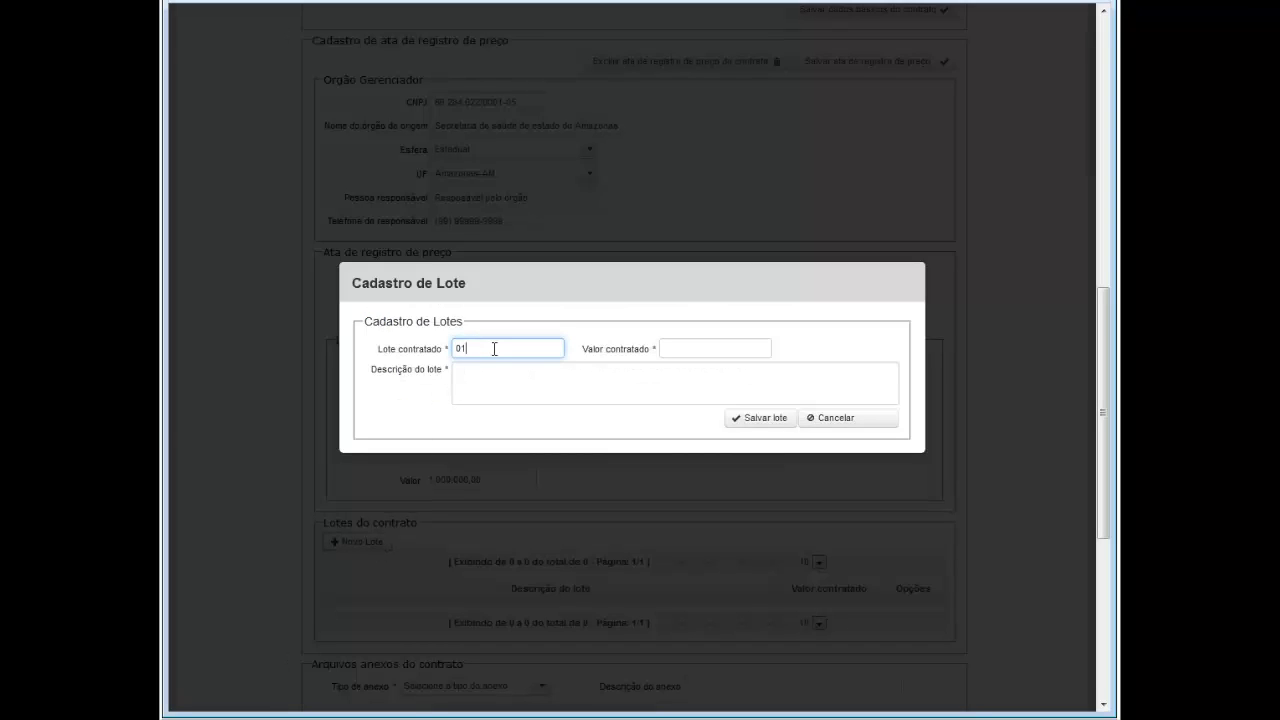
{"action": "key", "text": "Tab"}
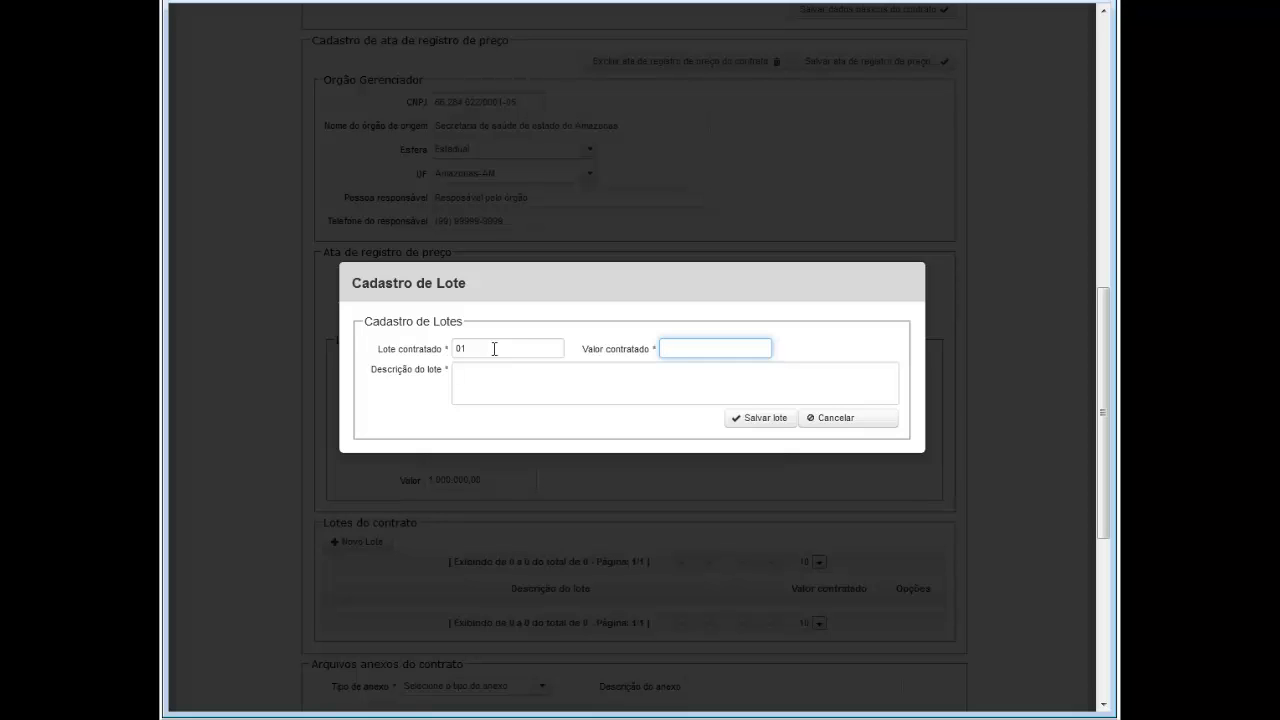
{"action": "type", "text": "250.000,00"}
{"action": "key", "text": "Tab"}
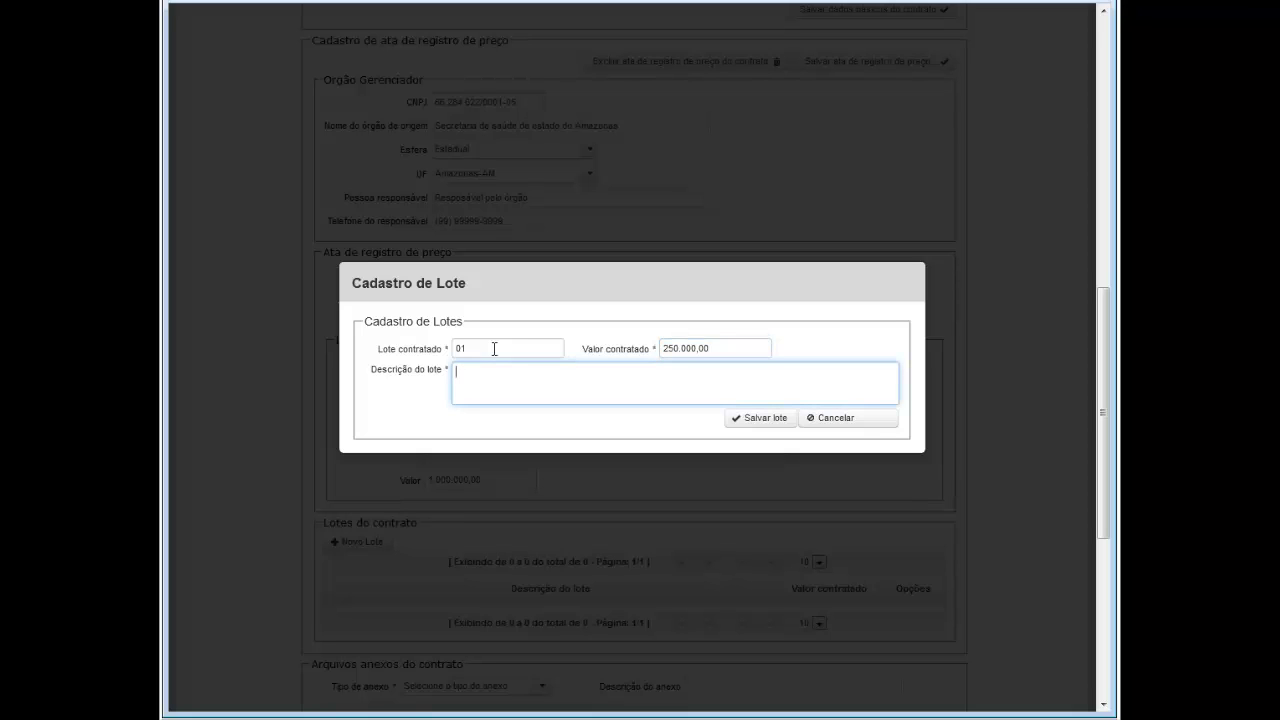
{"action": "type", "text": "Lote01"}
{"action": "left_click", "coordinate": [759, 420]}
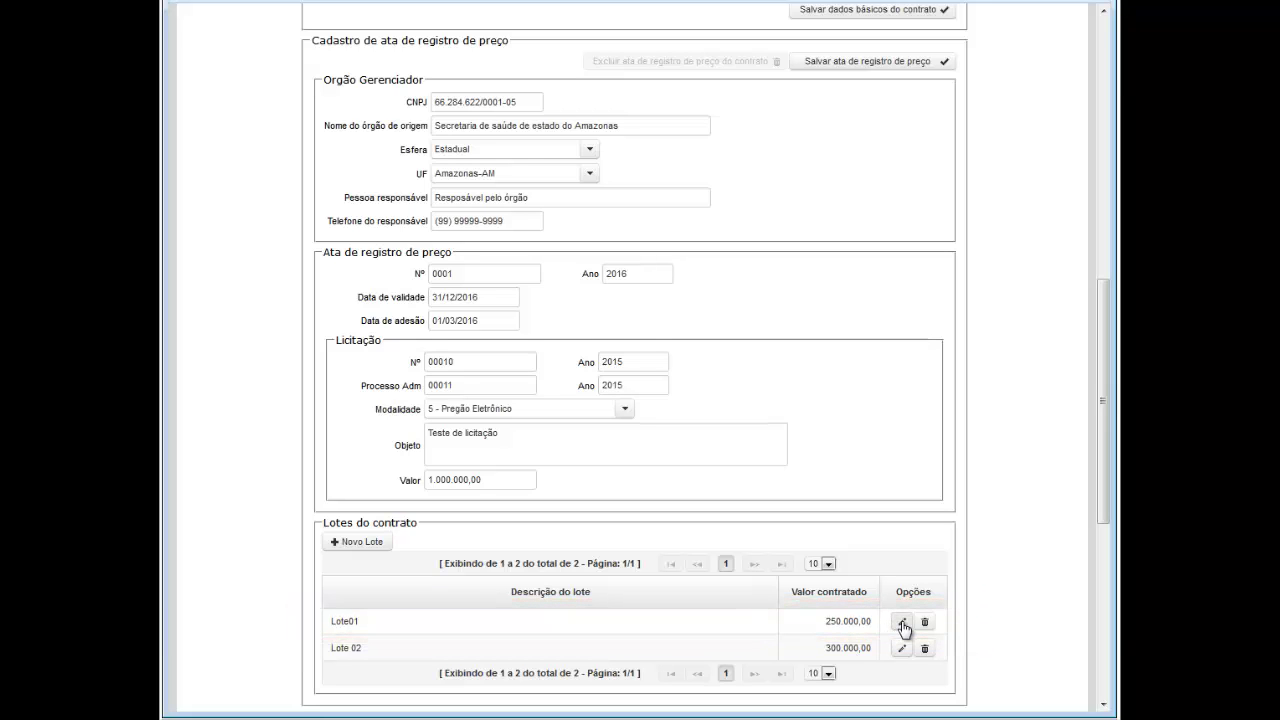
Step: Change Lote01's description to 'Lote01 - Compras' and save the lot
{"action": "left_click", "coordinate": [902, 622]}
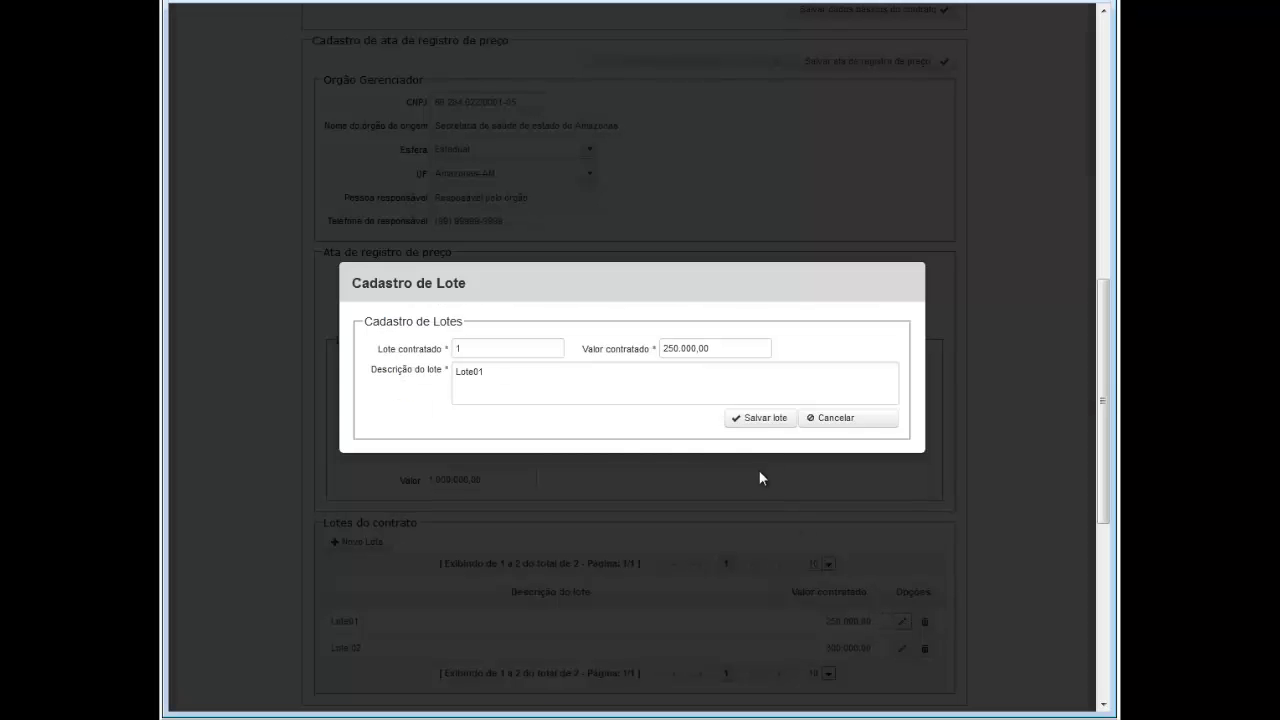
{"action": "left_click", "coordinate": [601, 373]}
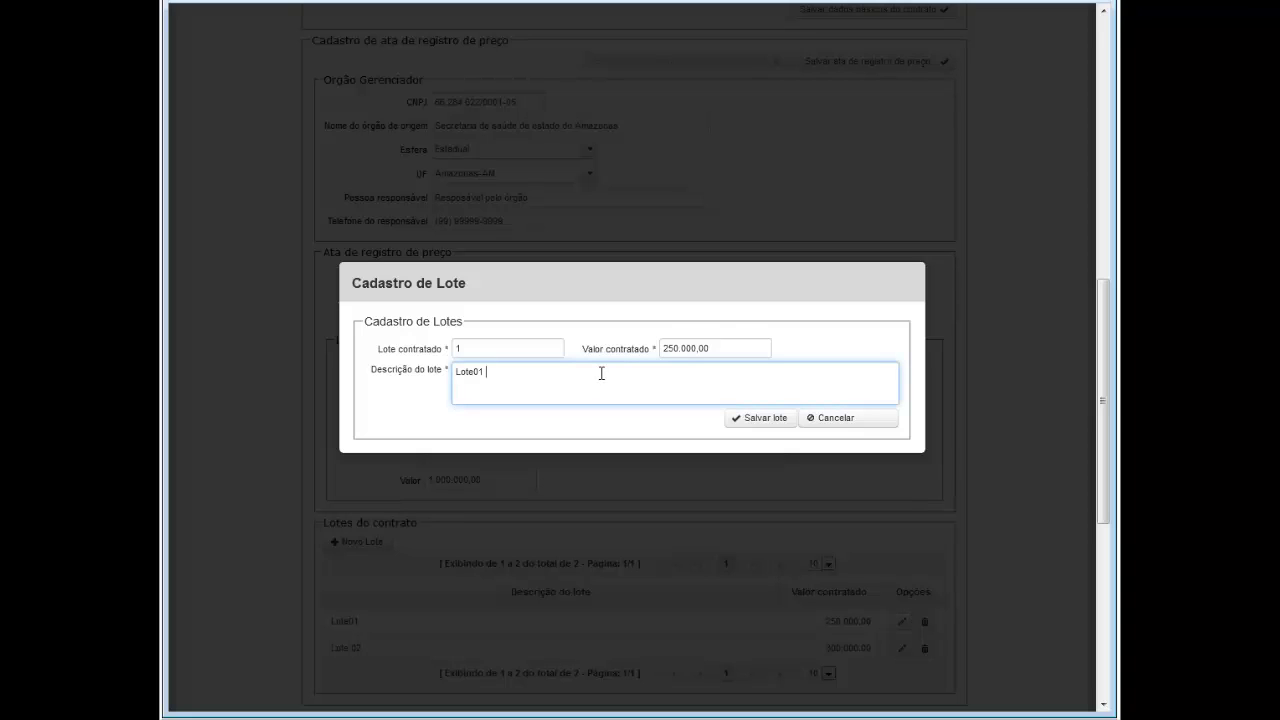
{"action": "type", "text": "- Compras"}
{"action": "left_click", "coordinate": [741, 424]}
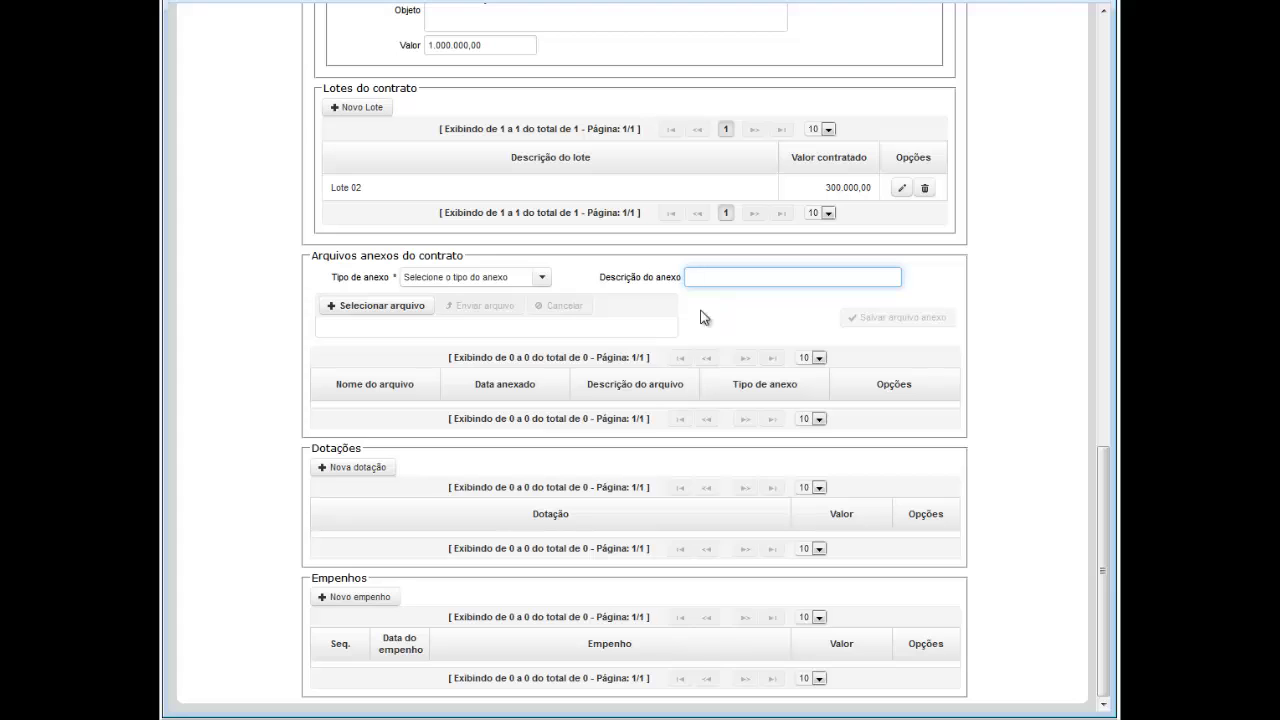
Step: Upload contrato.pdf as an 'Instrumento contratual' attachment described 'Contrato' and save it
{"action": "left_click", "coordinate": [541, 282]}
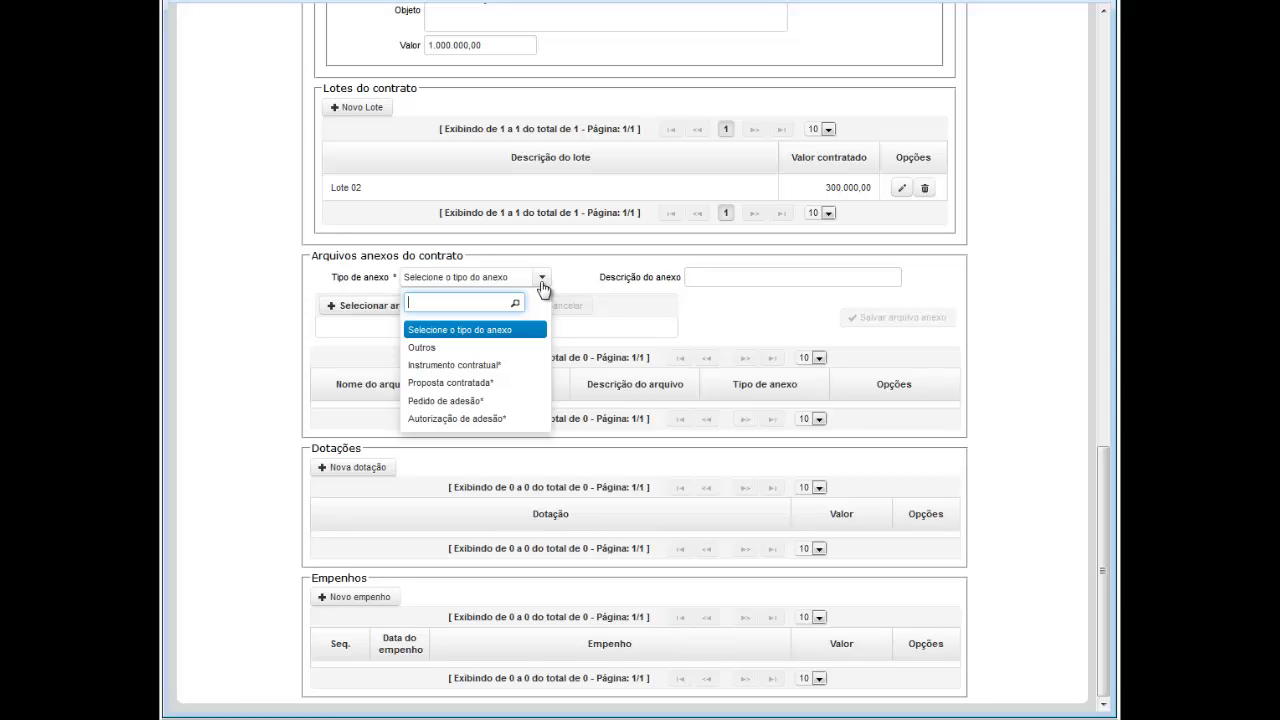
{"action": "left_click", "coordinate": [488, 366]}
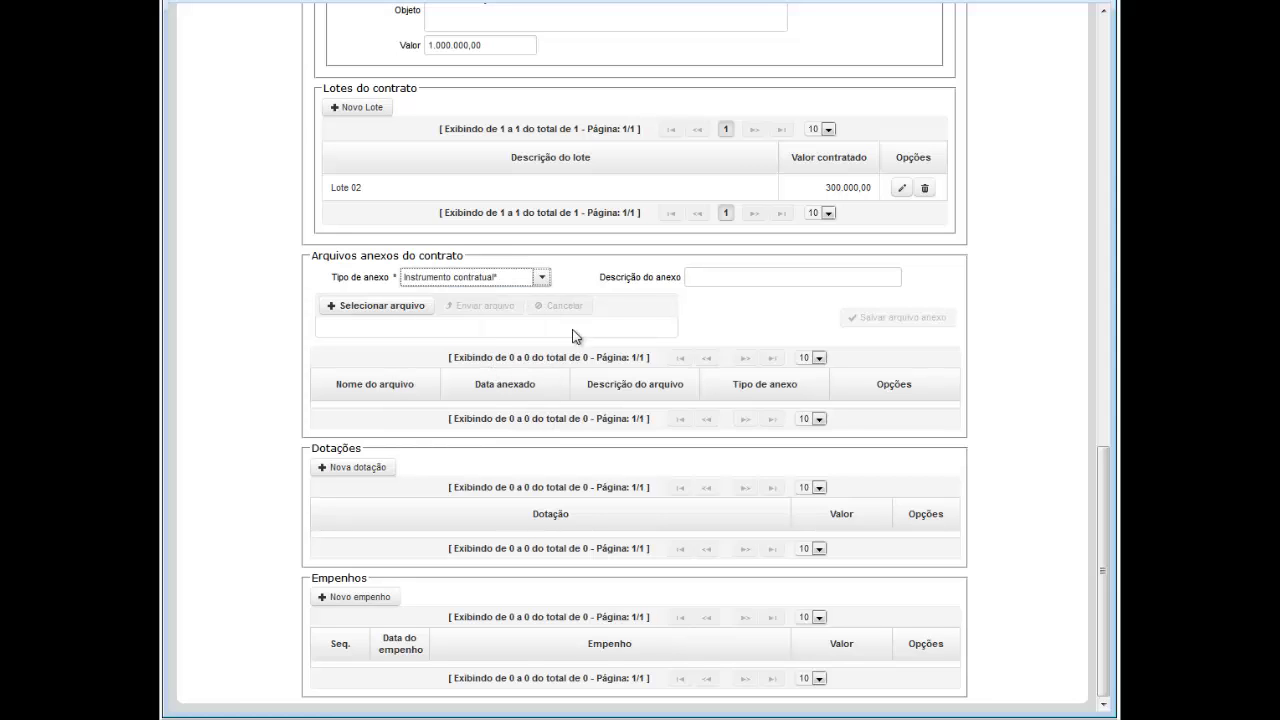
{"action": "left_click", "coordinate": [695, 275]}
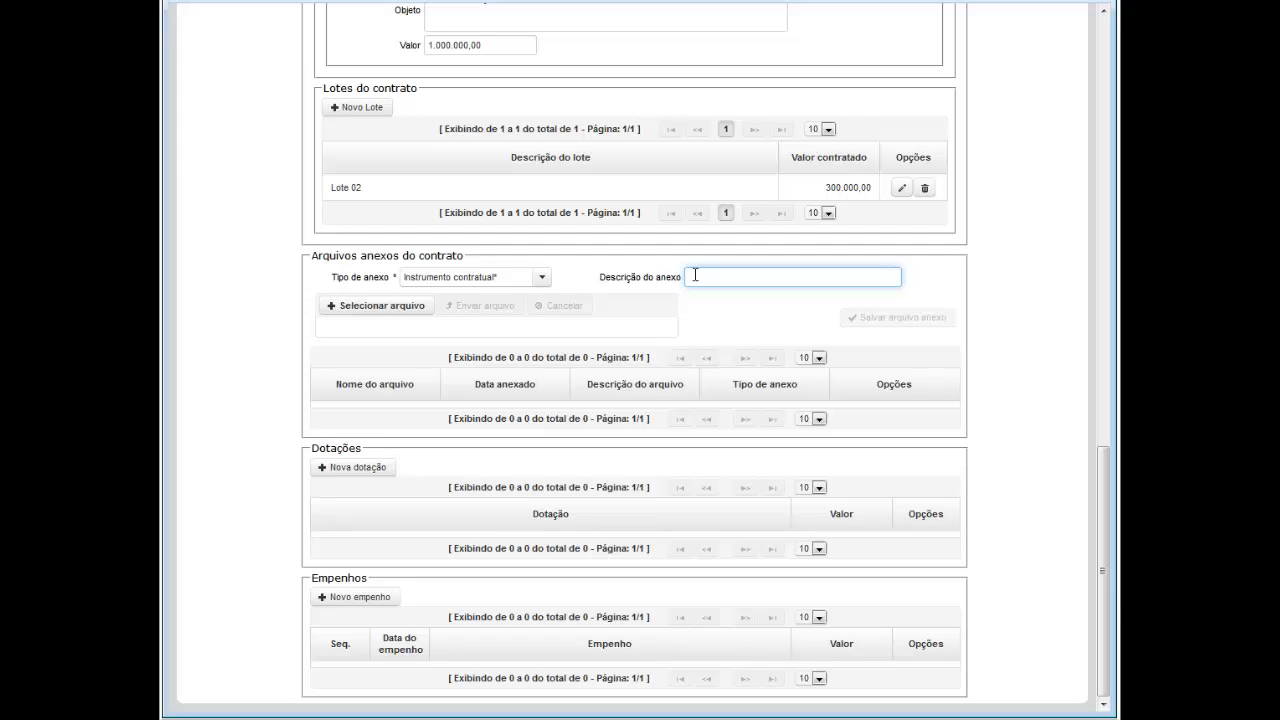
{"action": "type", "text": "Contrato"}
{"action": "left_click", "coordinate": [385, 310]}
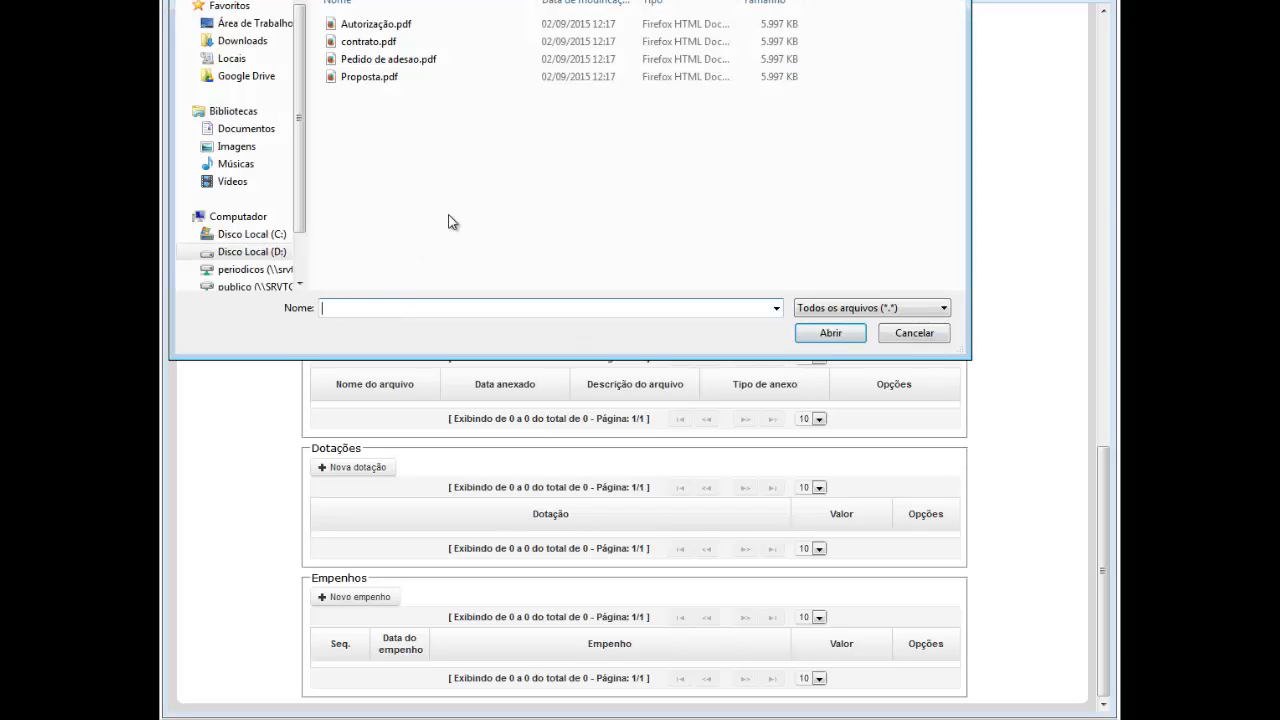
{"action": "double_click", "coordinate": [380, 45]}
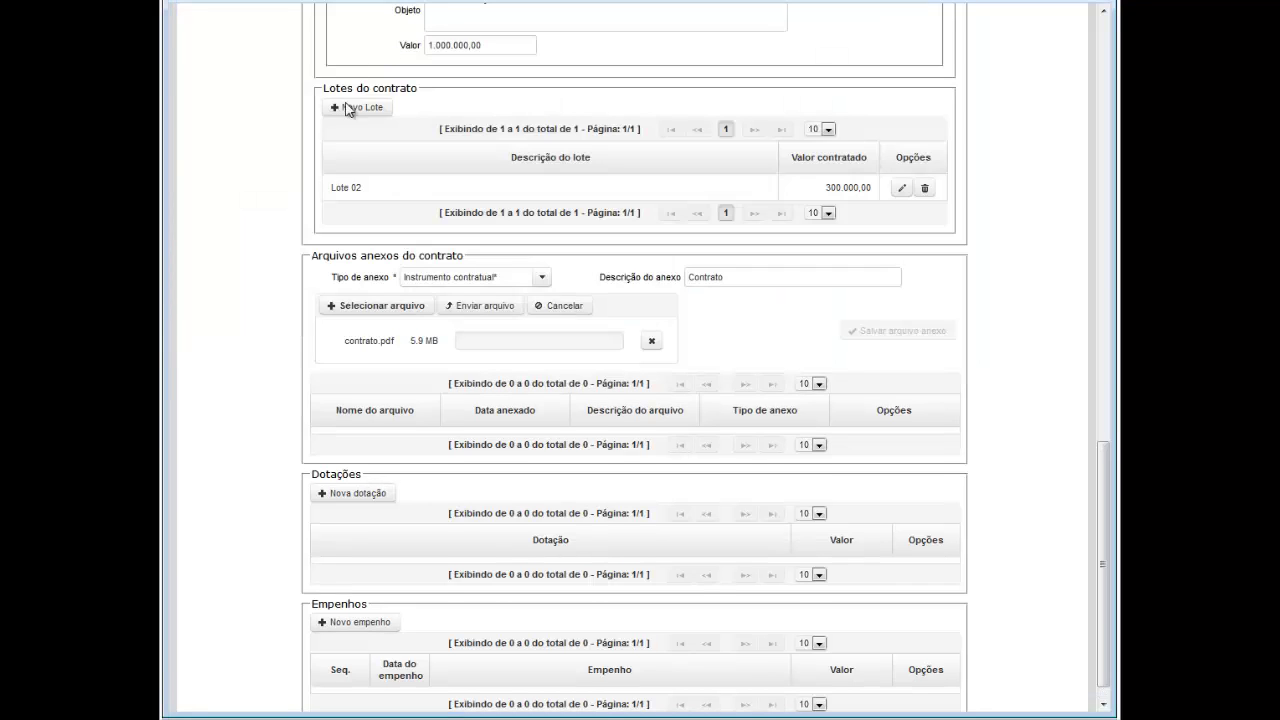
{"action": "left_click", "coordinate": [480, 309]}
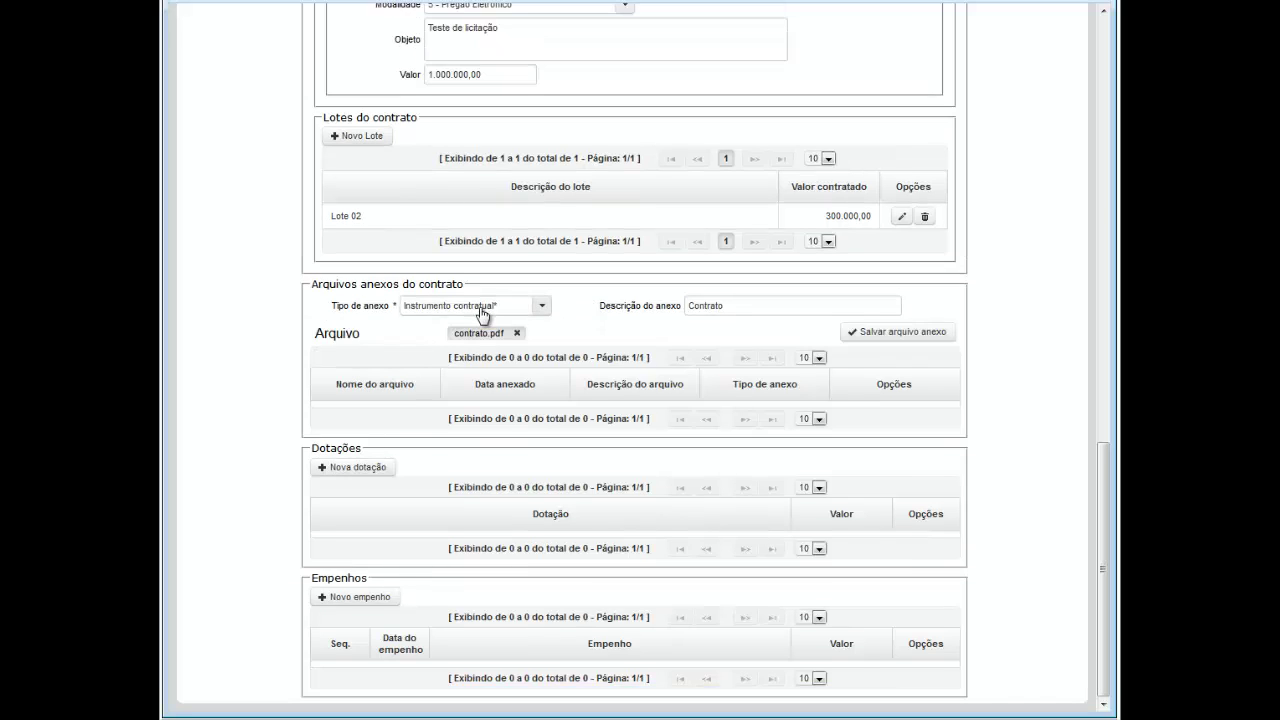
{"action": "left_click", "coordinate": [914, 341]}
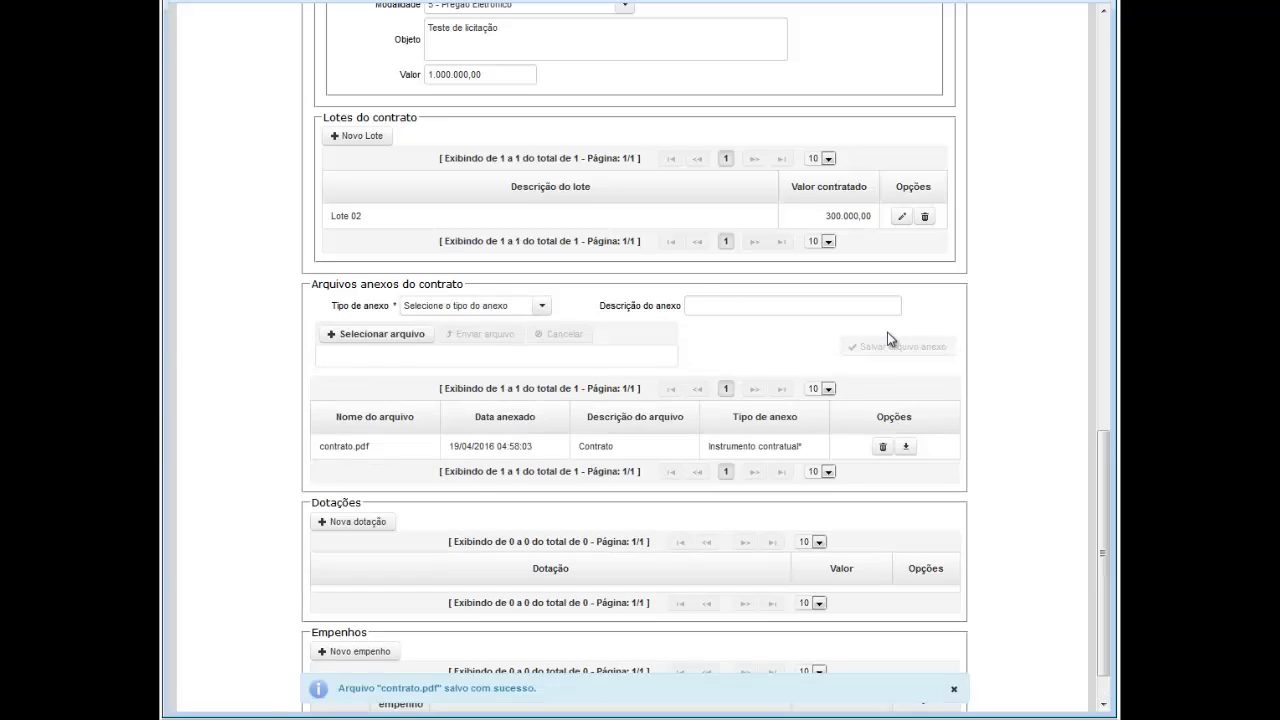
{"action": "left_click", "coordinate": [955, 691]}
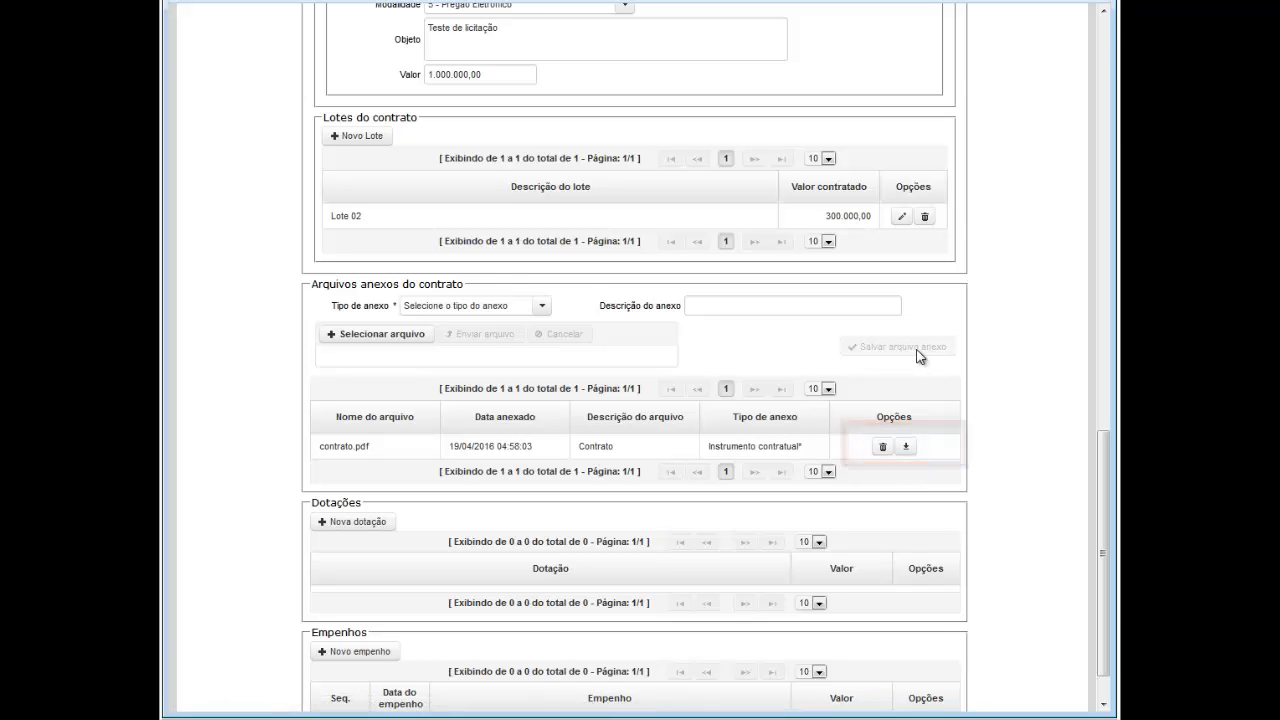
{"action": "scroll", "coordinate": [1094, 296], "scroll_direction": "up", "scroll_amount": 8}
{"action": "scroll", "coordinate": [1094, 296], "scroll_direction": "up", "scroll_amount": 1}
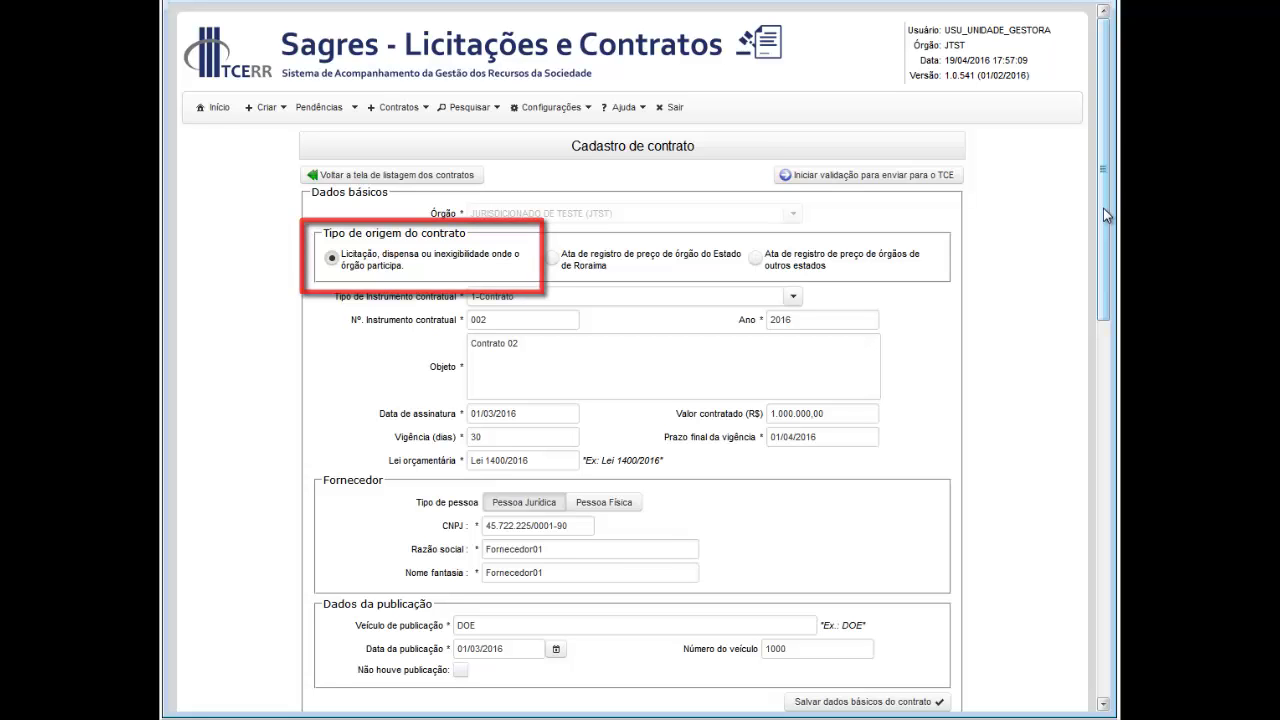
{"action": "scroll", "coordinate": [1103, 215], "scroll_direction": "down", "scroll_amount": 15}
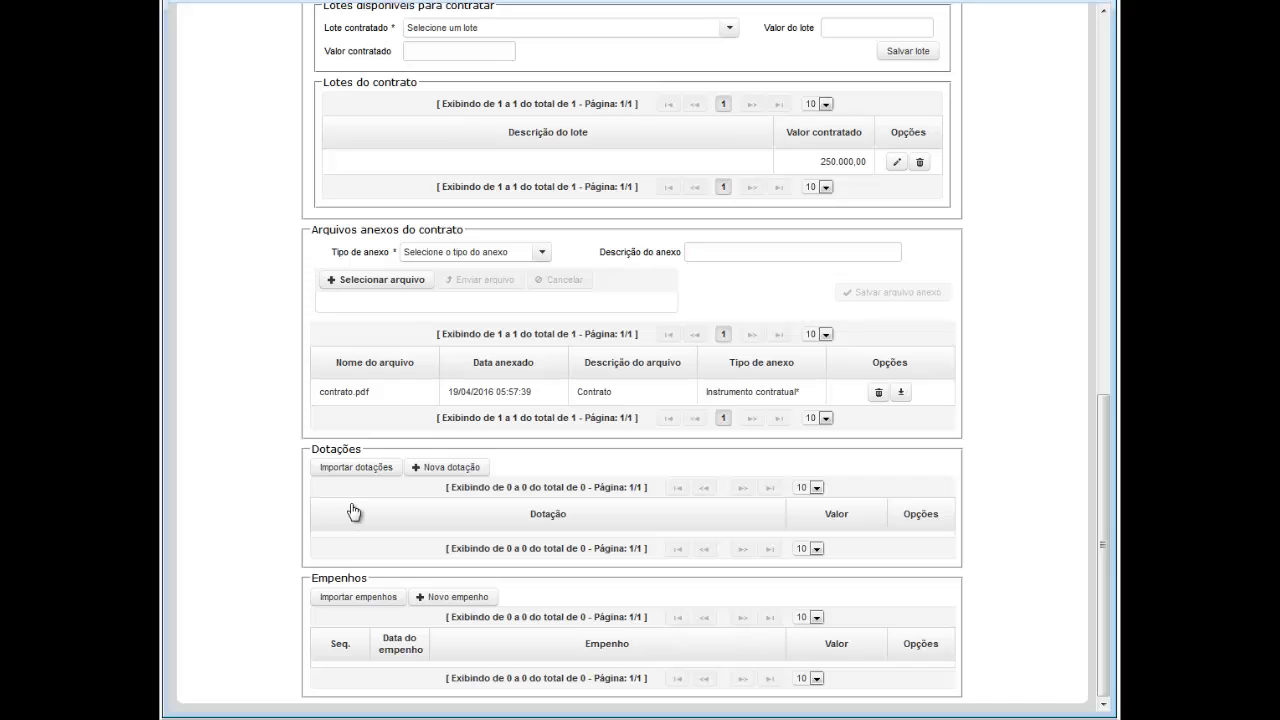
Step: Import the listed dotação 12.122.4563.4758.3.2.90.12.34 worth 550.000,00 into the contract
{"action": "left_click", "coordinate": [350, 467]}
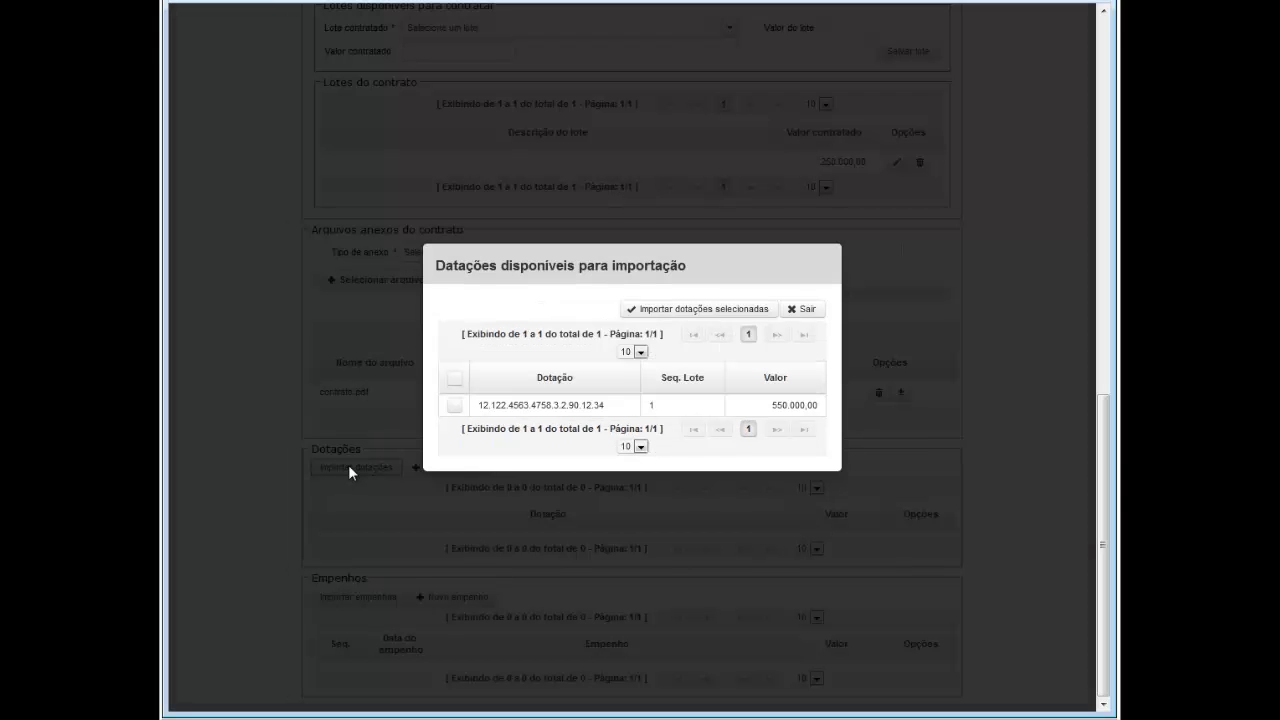
{"action": "left_click", "coordinate": [455, 404]}
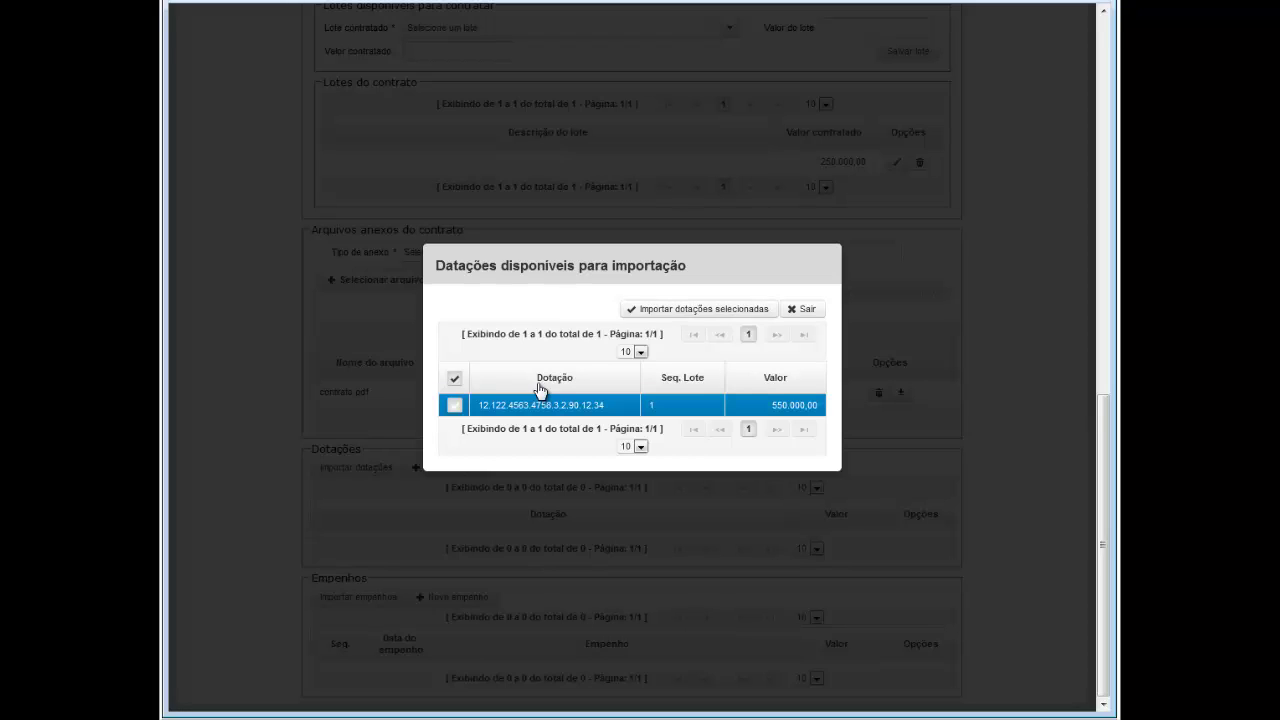
{"action": "left_click", "coordinate": [668, 309]}
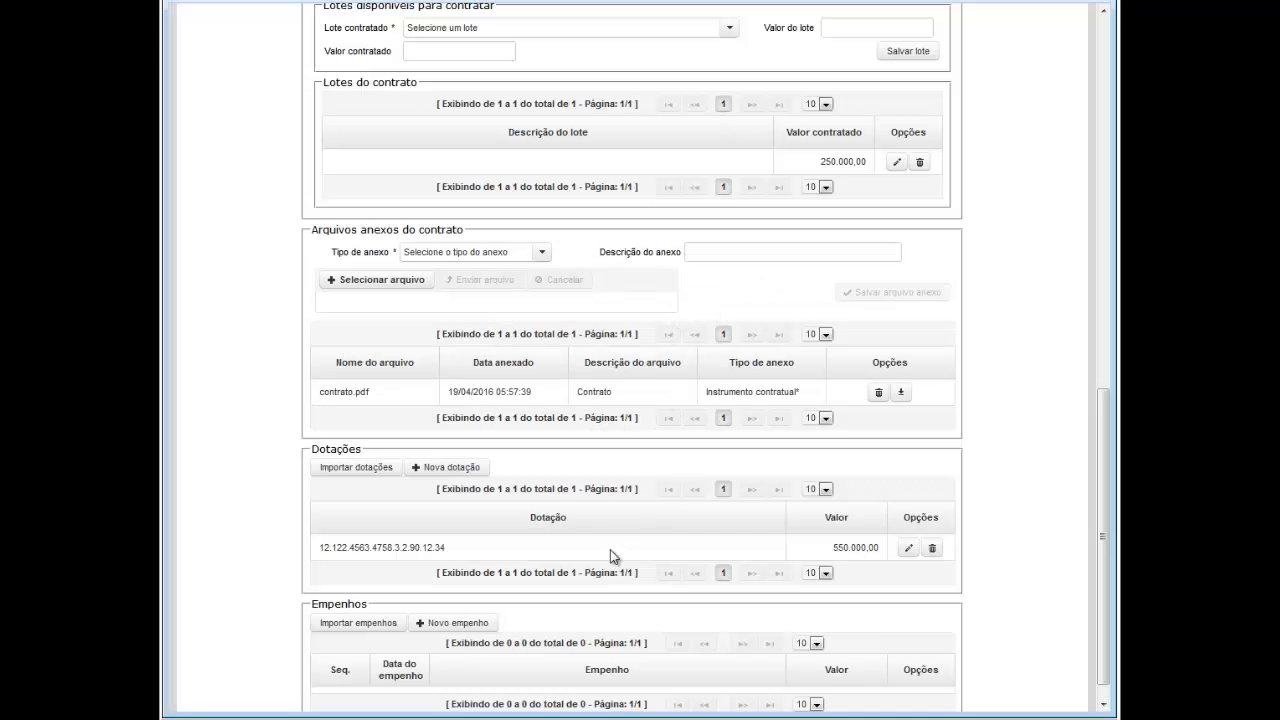
Step: Select all available empenhos and import the 550.000,00 empenho dated 08/03/2016
{"action": "left_click", "coordinate": [372, 628]}
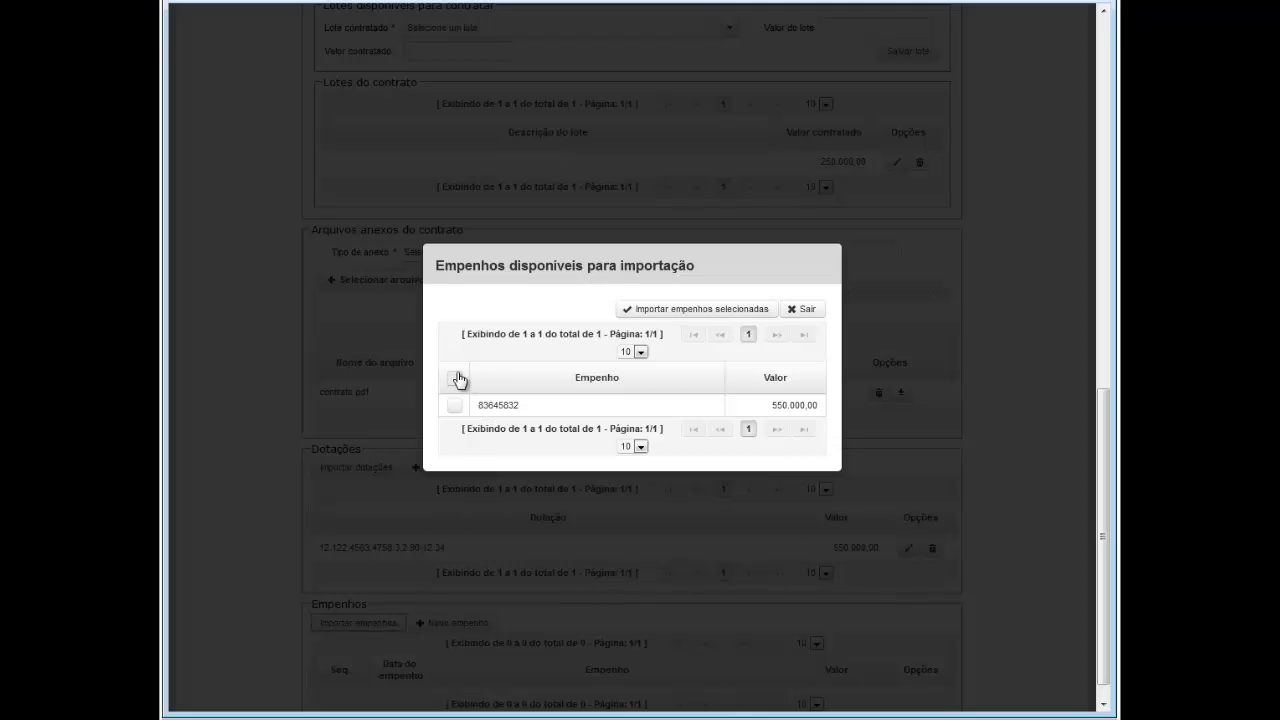
{"action": "left_click", "coordinate": [456, 379]}
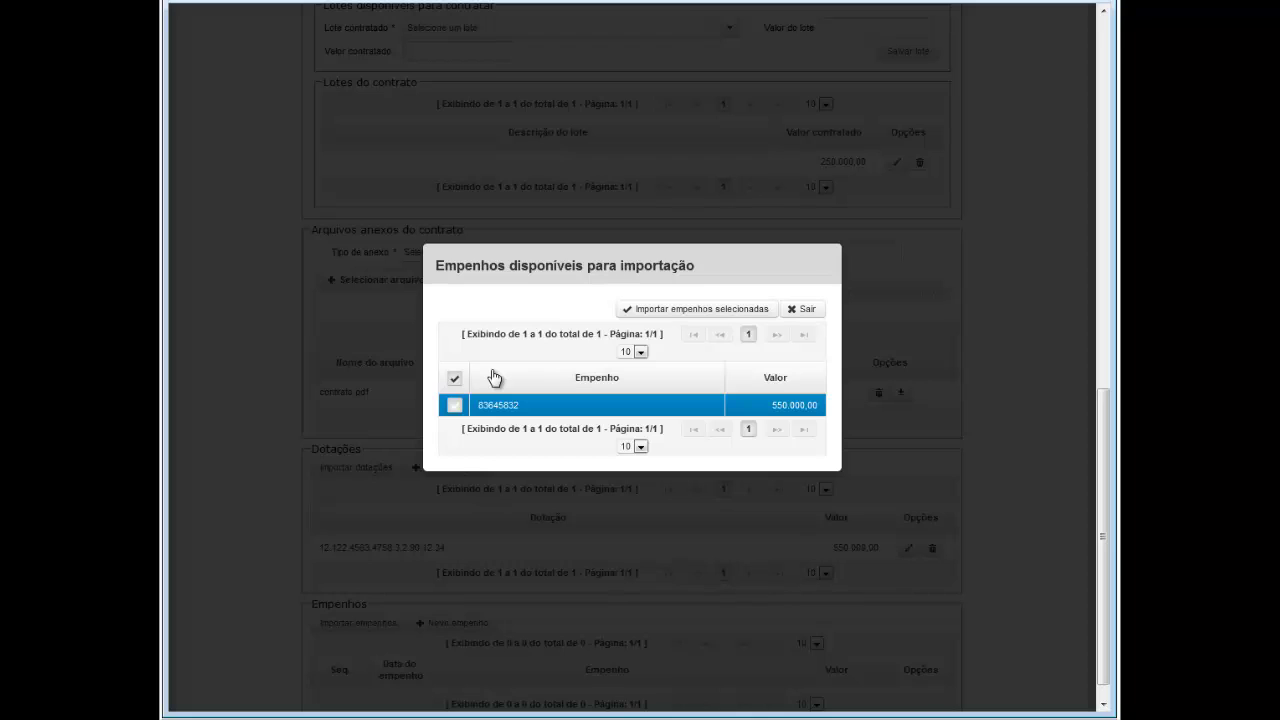
{"action": "left_click", "coordinate": [664, 311]}
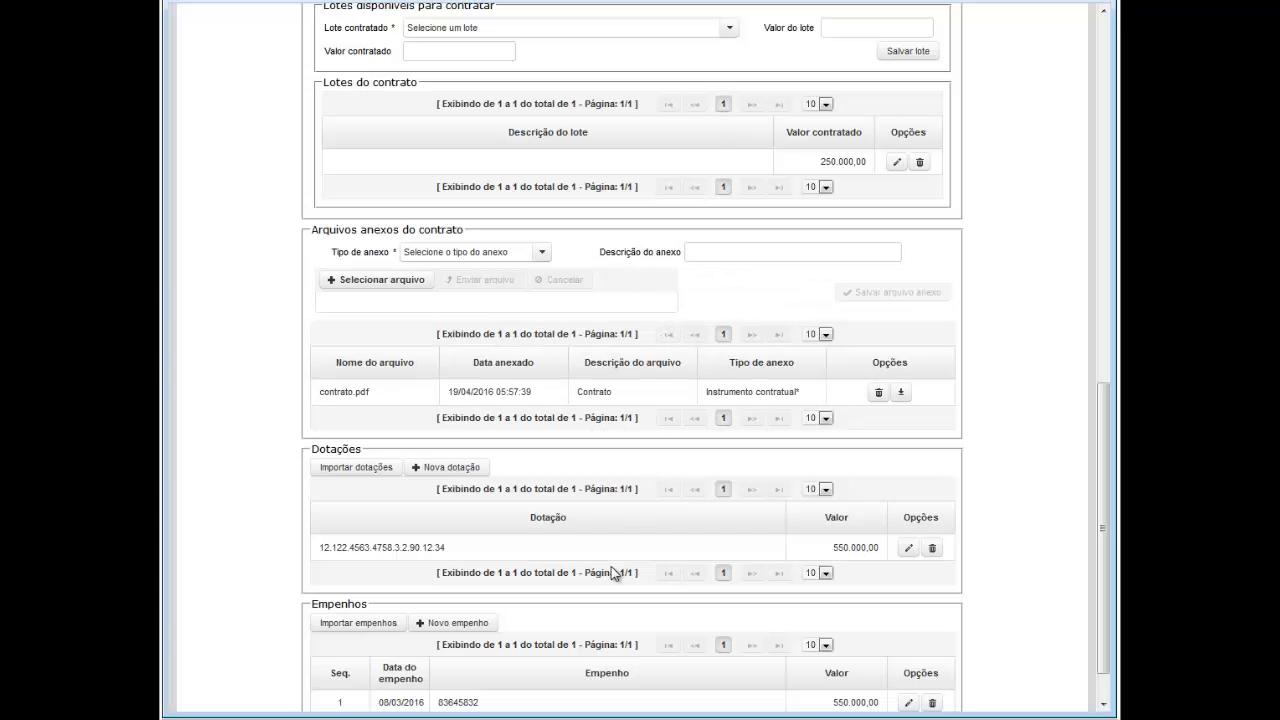
{"action": "scroll", "coordinate": [611, 566], "scroll_direction": "down", "scroll_amount": 1}
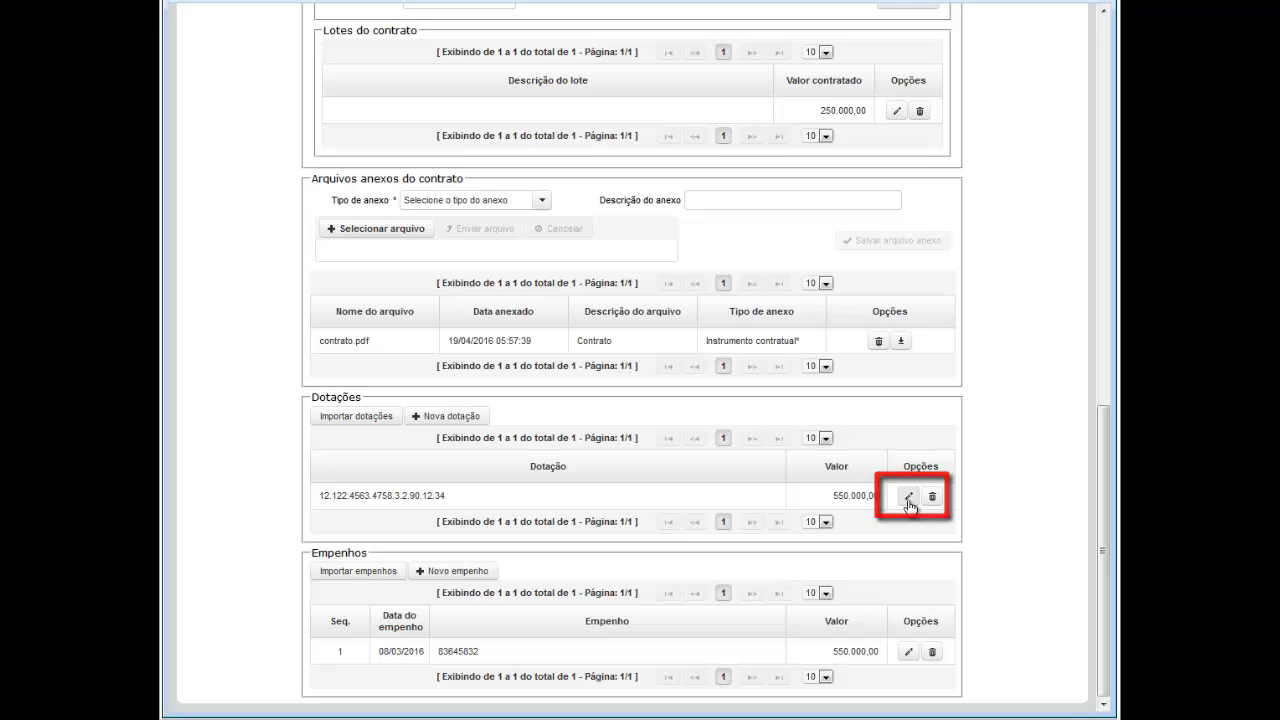
{"action": "left_click", "coordinate": [908, 497]}
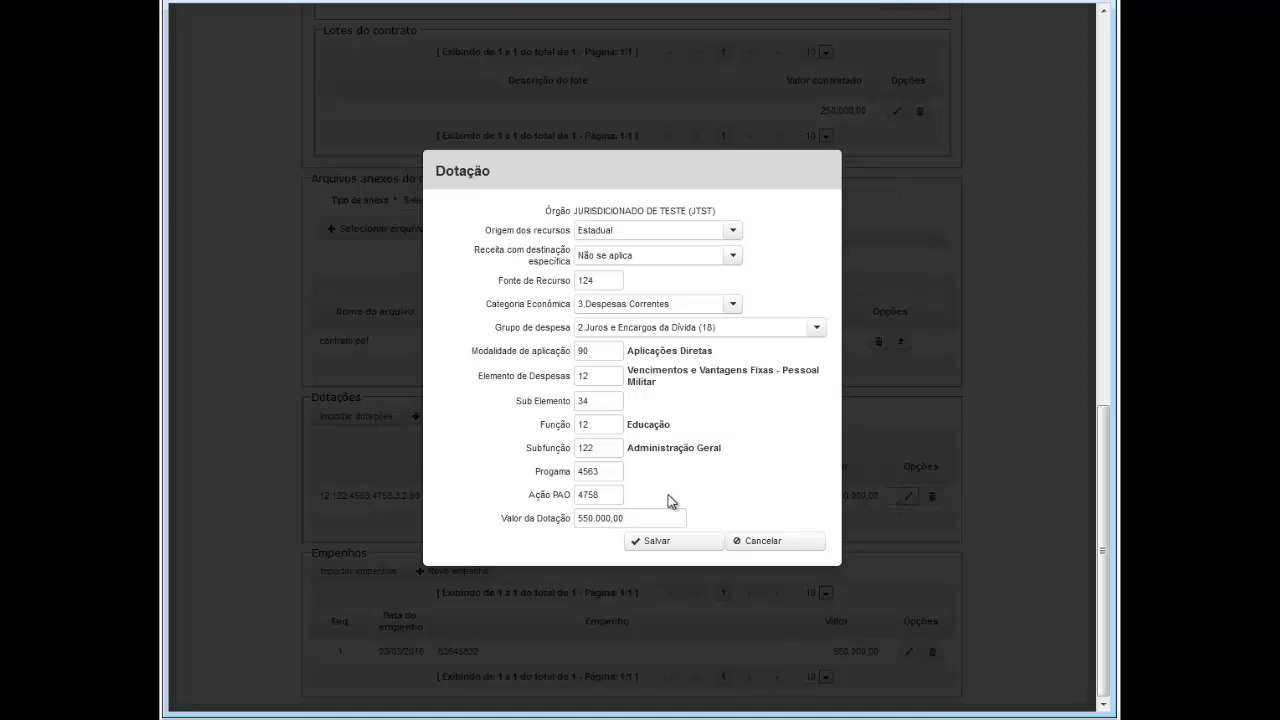
{"action": "left_click", "coordinate": [657, 545]}
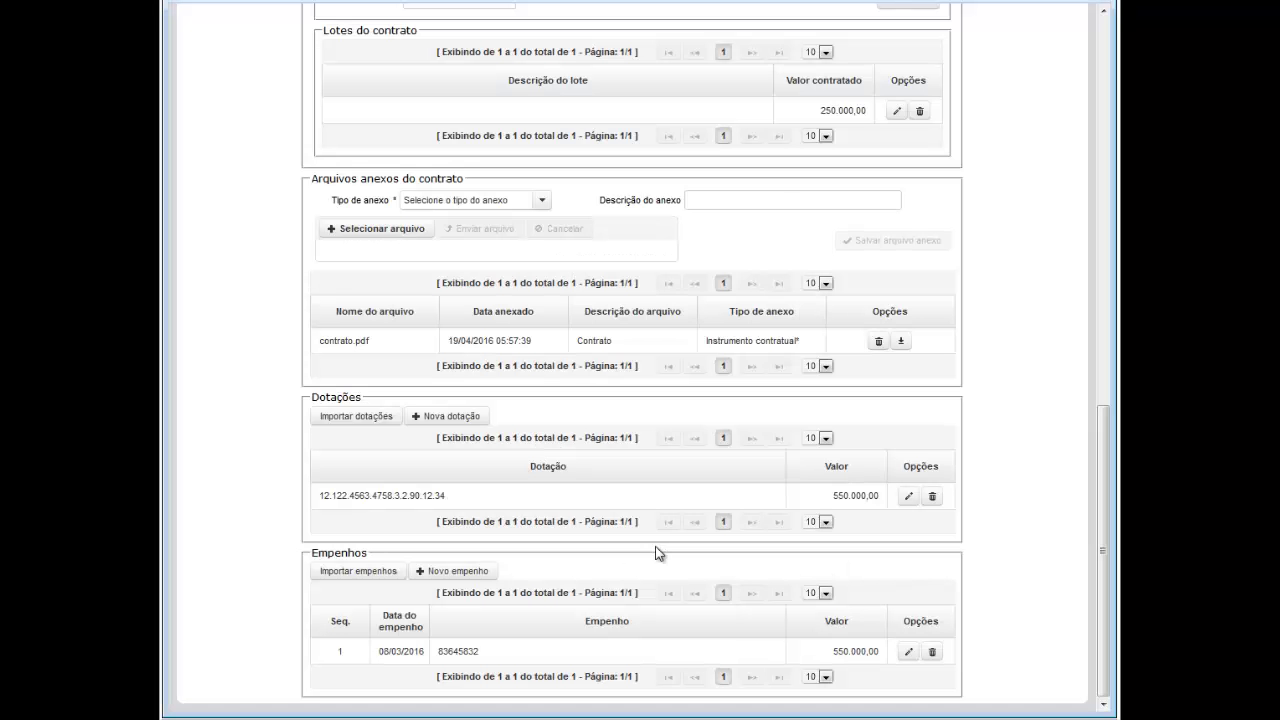
{"action": "left_click", "coordinate": [908, 651]}
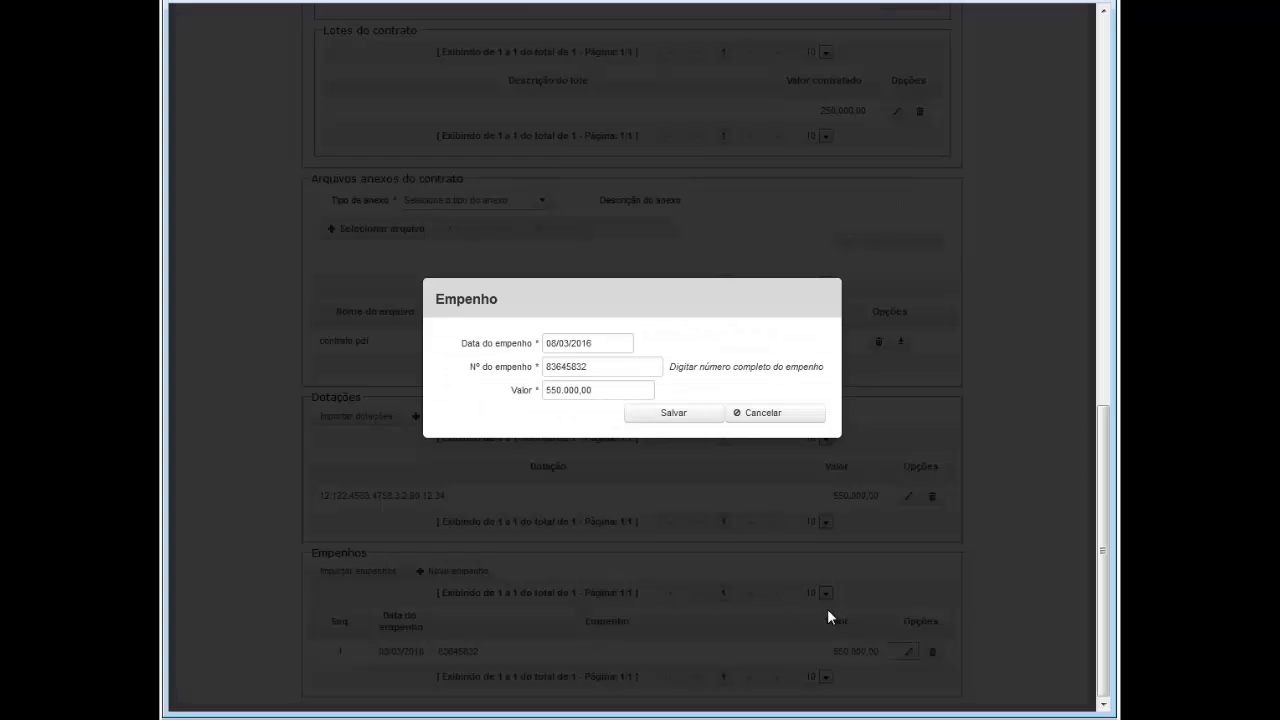
{"action": "left_click", "coordinate": [652, 418]}
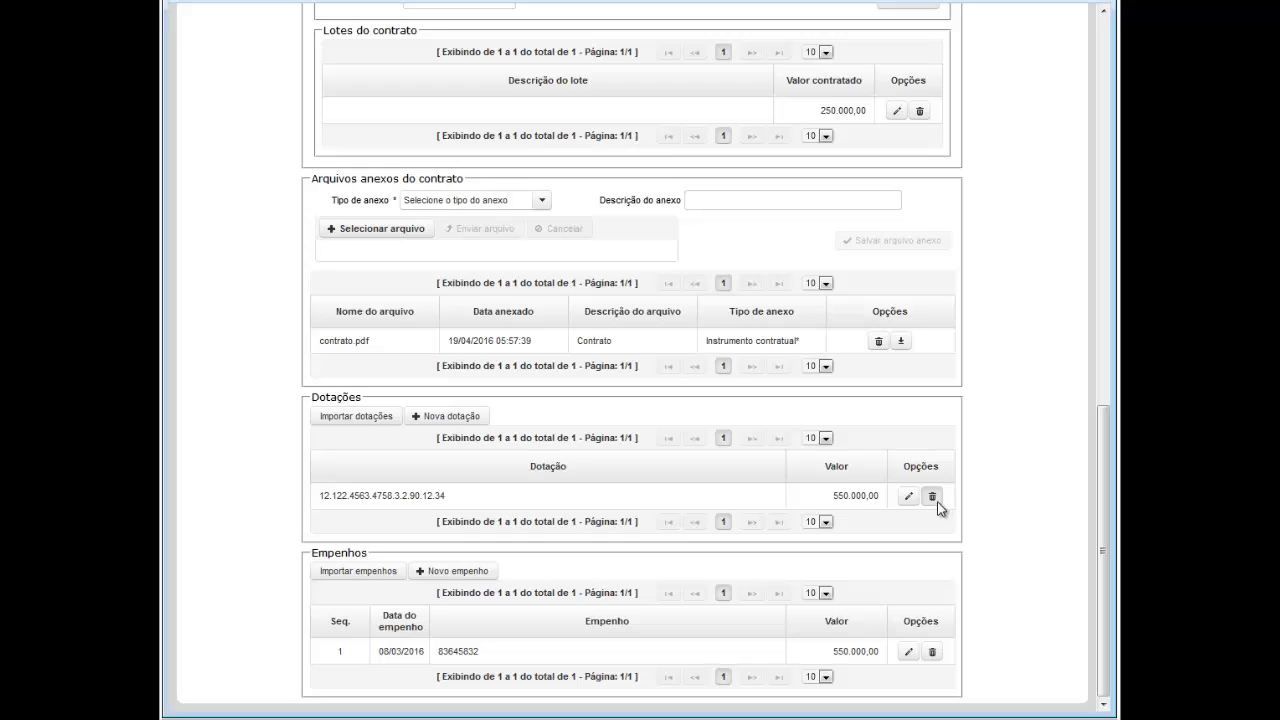
Step: Delete the imported dotação and the imported empenho, confirming each removal with Sim
{"action": "left_click", "coordinate": [932, 497]}
{"action": "left_click", "coordinate": [519, 404]}
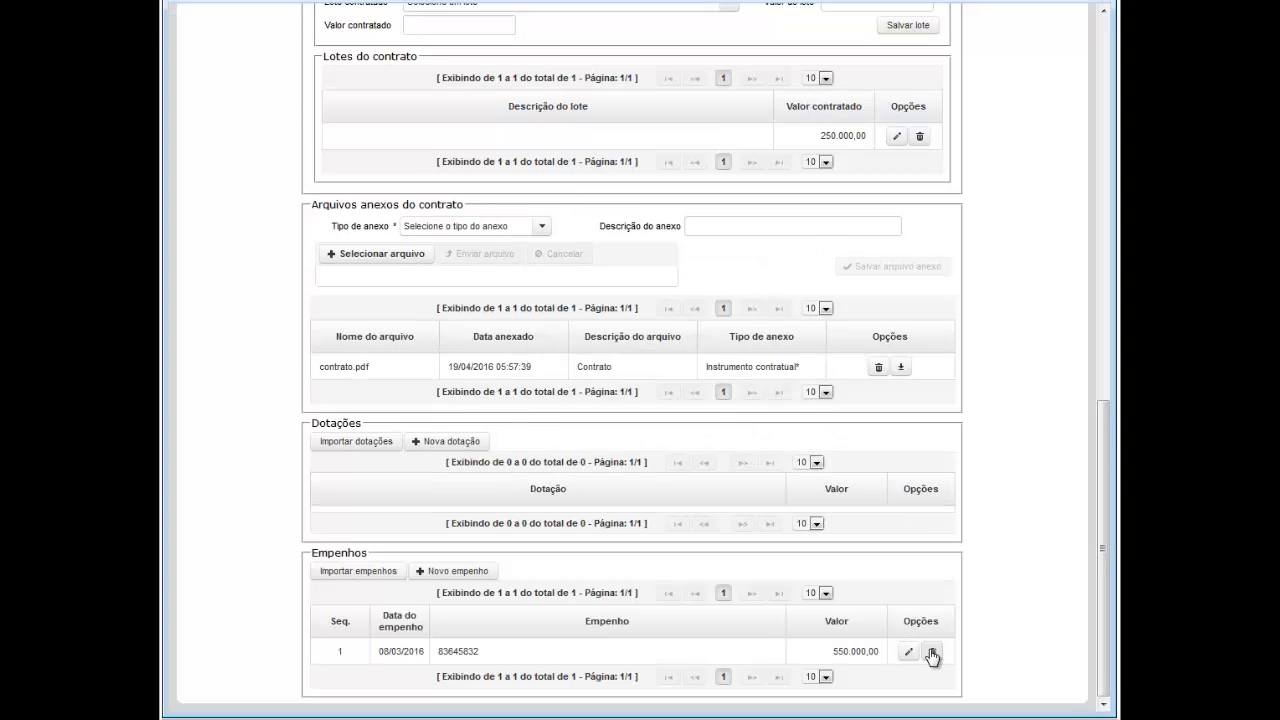
{"action": "left_click", "coordinate": [932, 652]}
{"action": "left_click", "coordinate": [514, 404]}
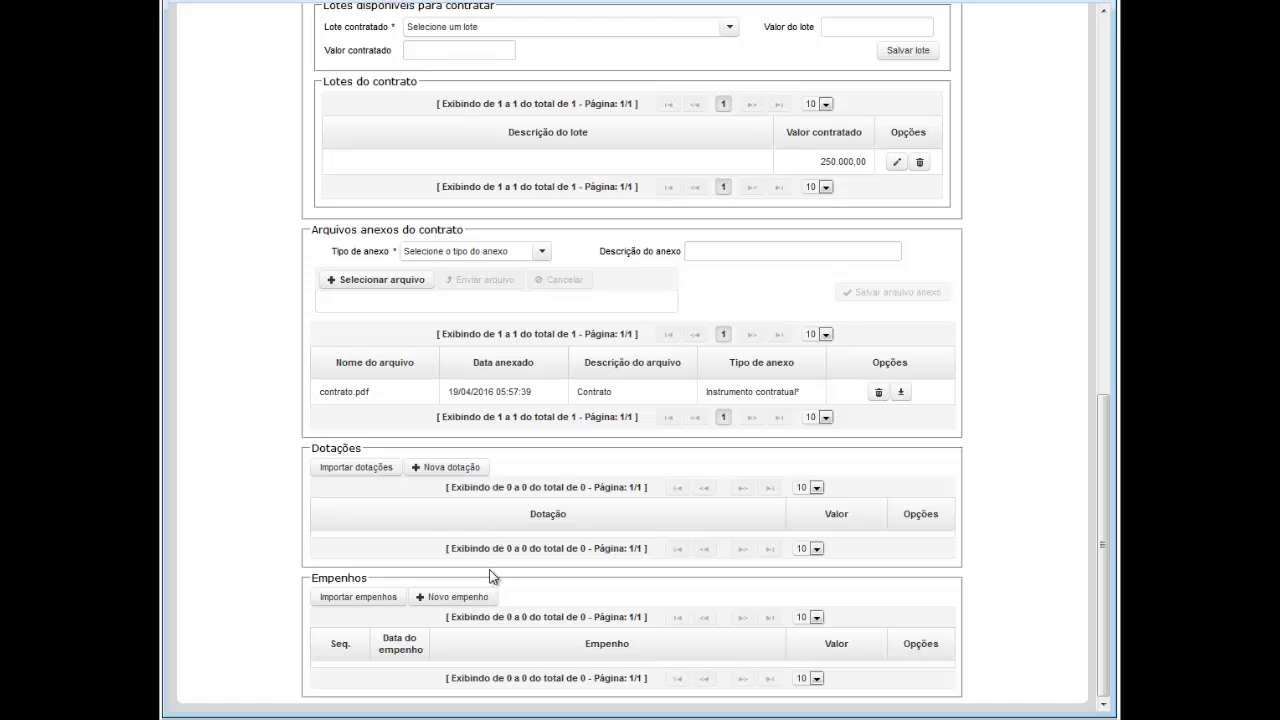
Step: Start a new dotação: Estadual, Não se aplica, fonte 001, 3.Despesas Correntes, 3.Outras Despesas Correntes
{"action": "left_click", "coordinate": [447, 474]}
{"action": "left_click", "coordinate": [645, 232]}
{"action": "left_click", "coordinate": [632, 289]}
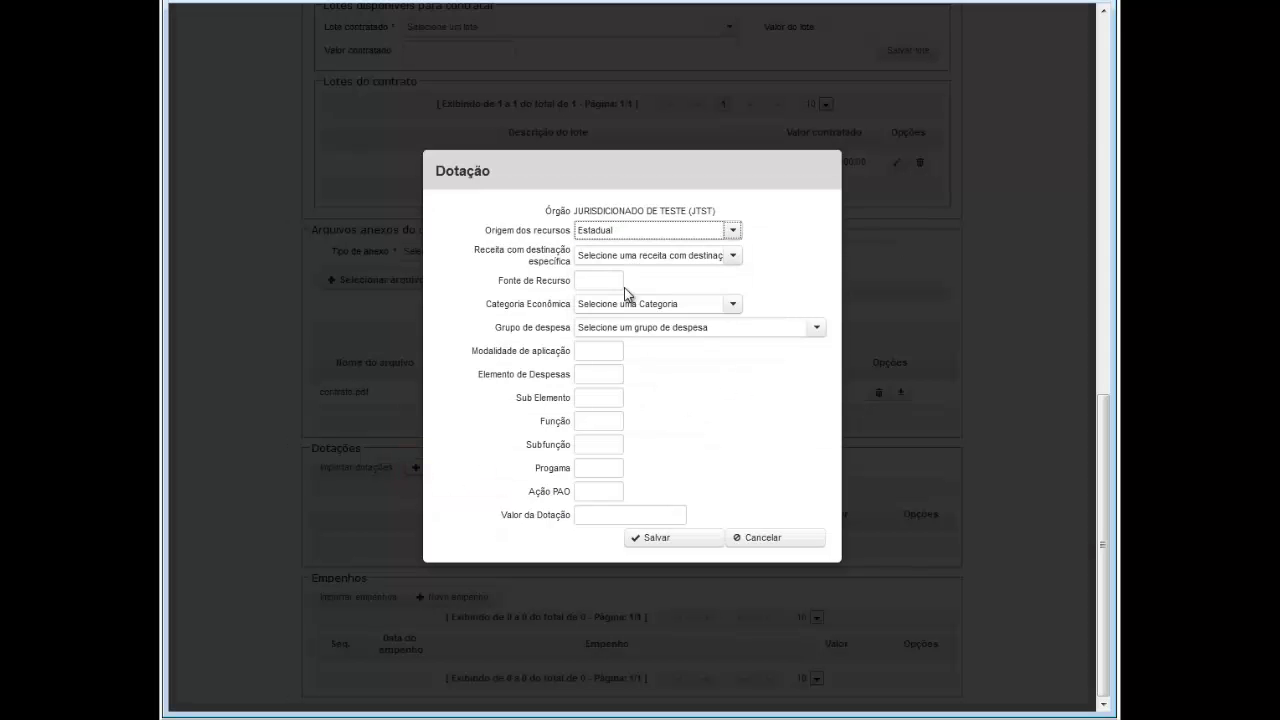
{"action": "left_click", "coordinate": [632, 256]}
{"action": "left_click", "coordinate": [632, 369]}
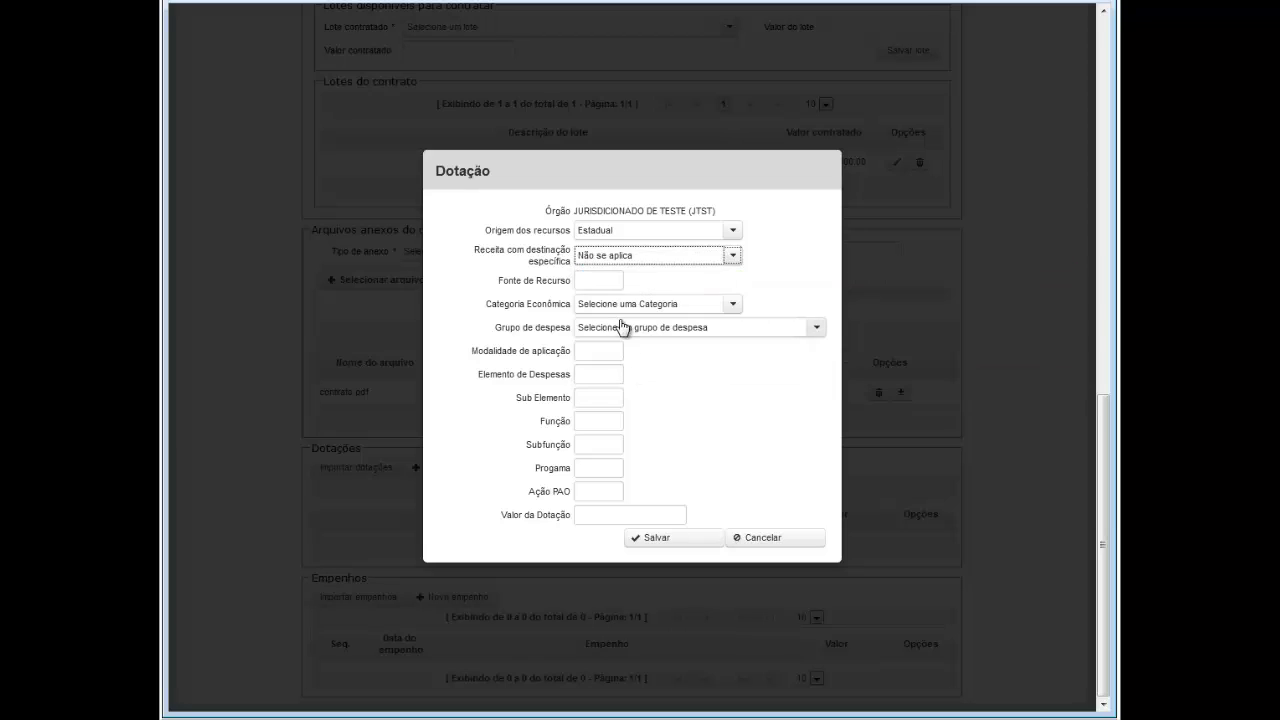
{"action": "left_click", "coordinate": [605, 280]}
{"action": "type", "text": "001"}
{"action": "left_click", "coordinate": [733, 305]}
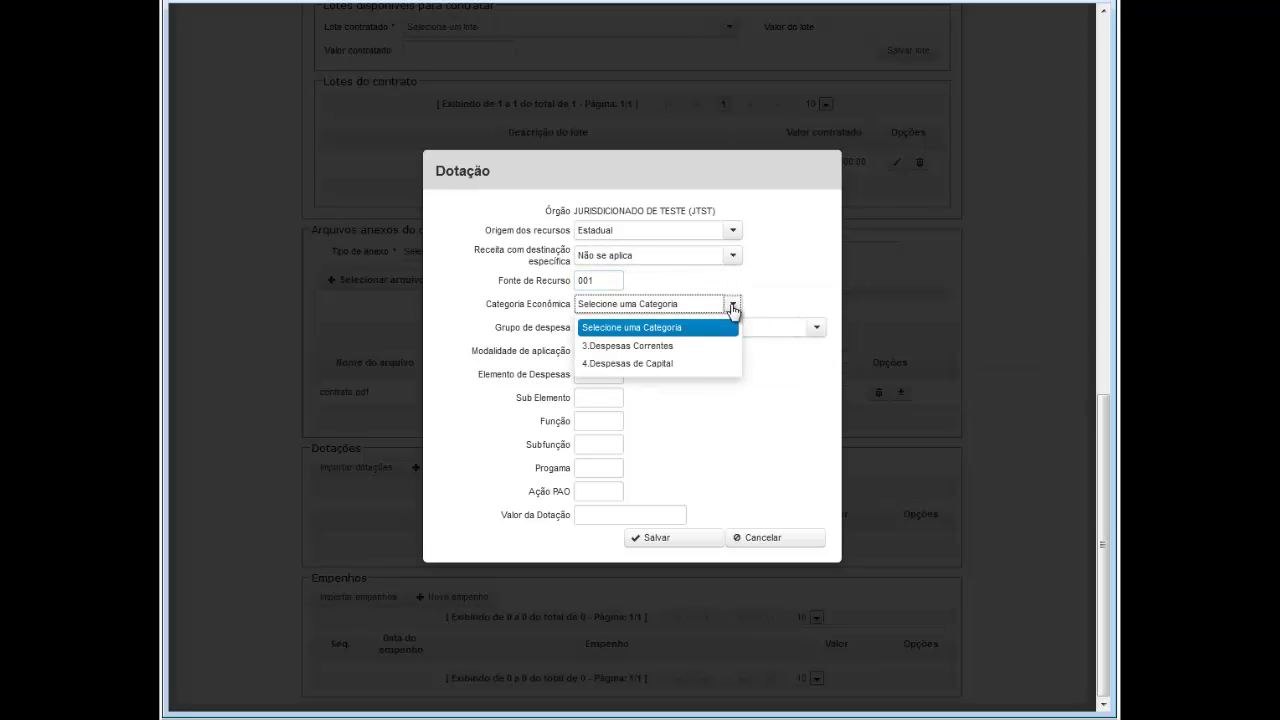
{"action": "left_click", "coordinate": [660, 348]}
{"action": "left_click", "coordinate": [816, 328]}
{"action": "left_click", "coordinate": [650, 404]}
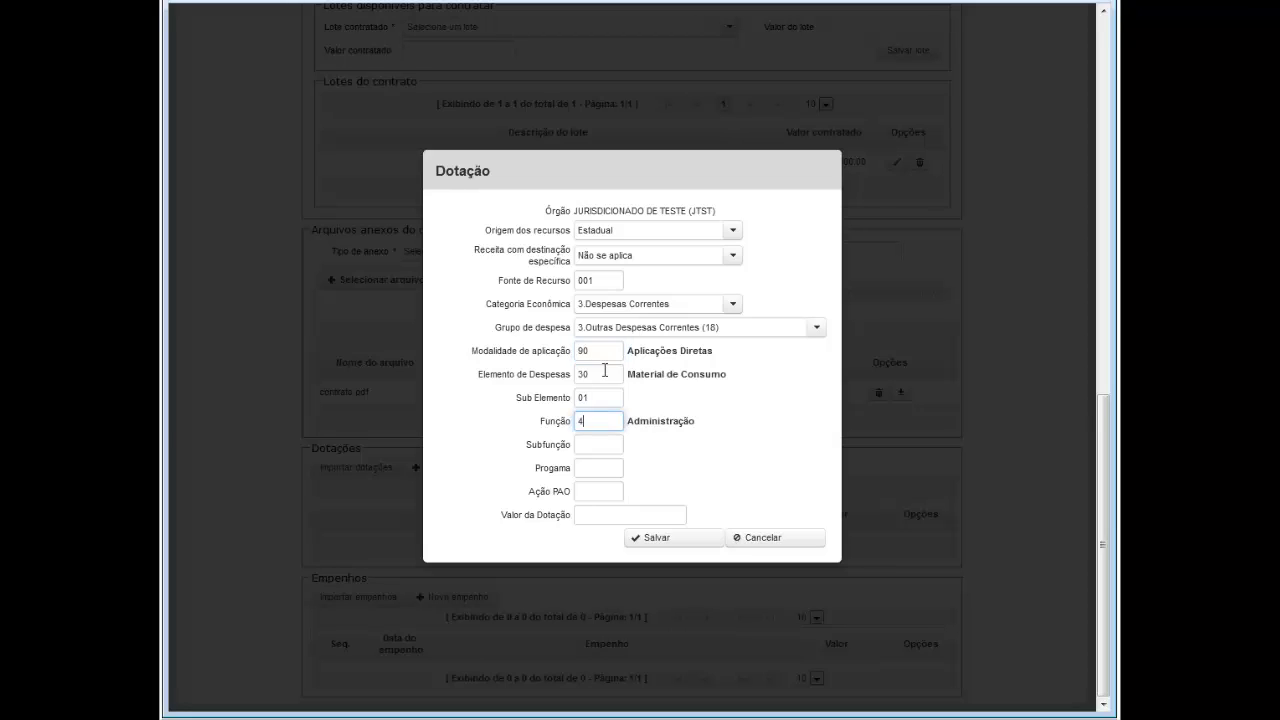
Step: Enter Subfunção 121, Programa 0001 and value 100.000,00, then save the dotação
{"action": "key", "text": "Tab"}
{"action": "type", "text": "121"}
{"action": "key", "text": "Tab"}
{"action": "type", "text": "00"}
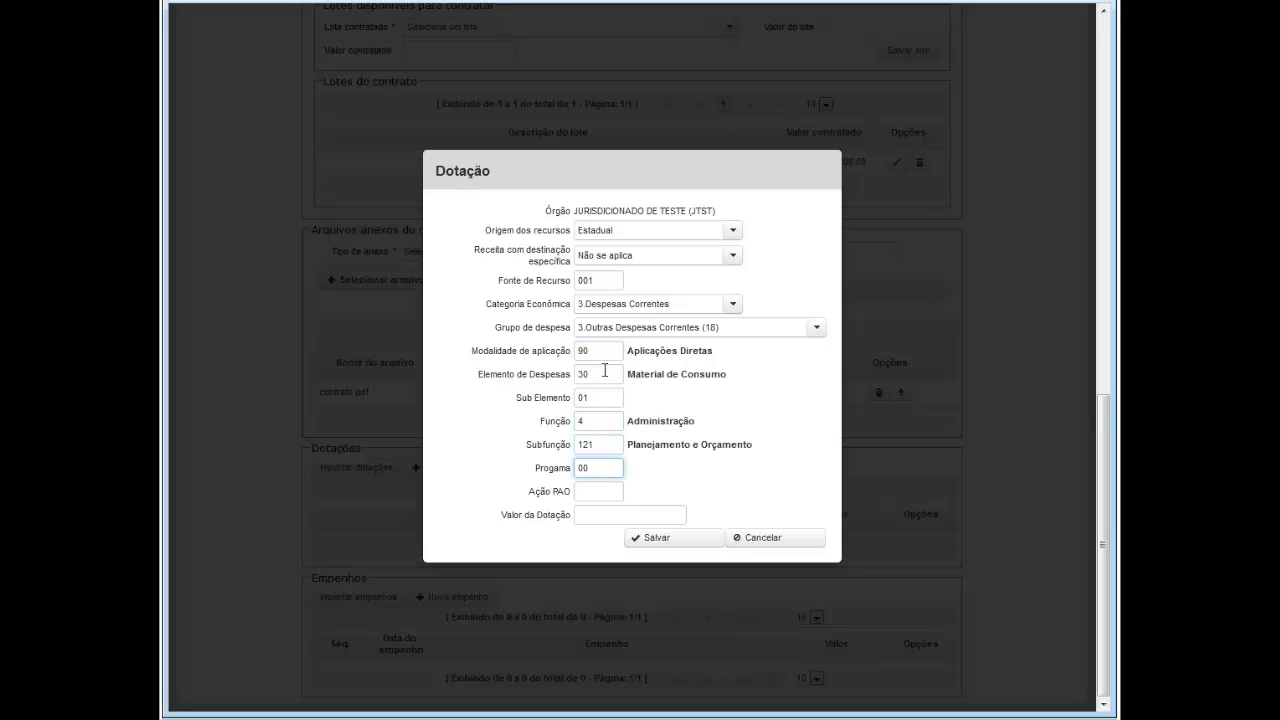
{"action": "type", "text": "01"}
{"action": "key", "text": "Tab"}
{"action": "type", "text": "0001"}
{"action": "key", "text": "Tab"}
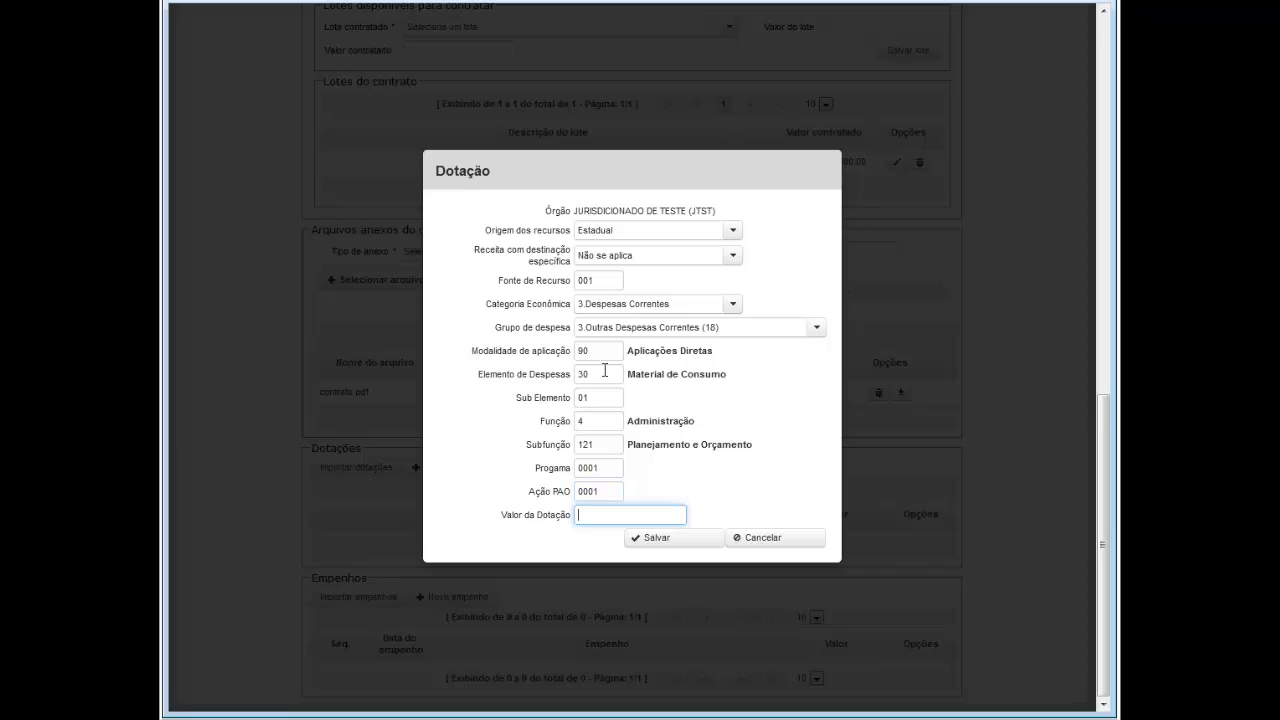
{"action": "type", "text": "10,000000"}
{"action": "left_click", "coordinate": [694, 540]}
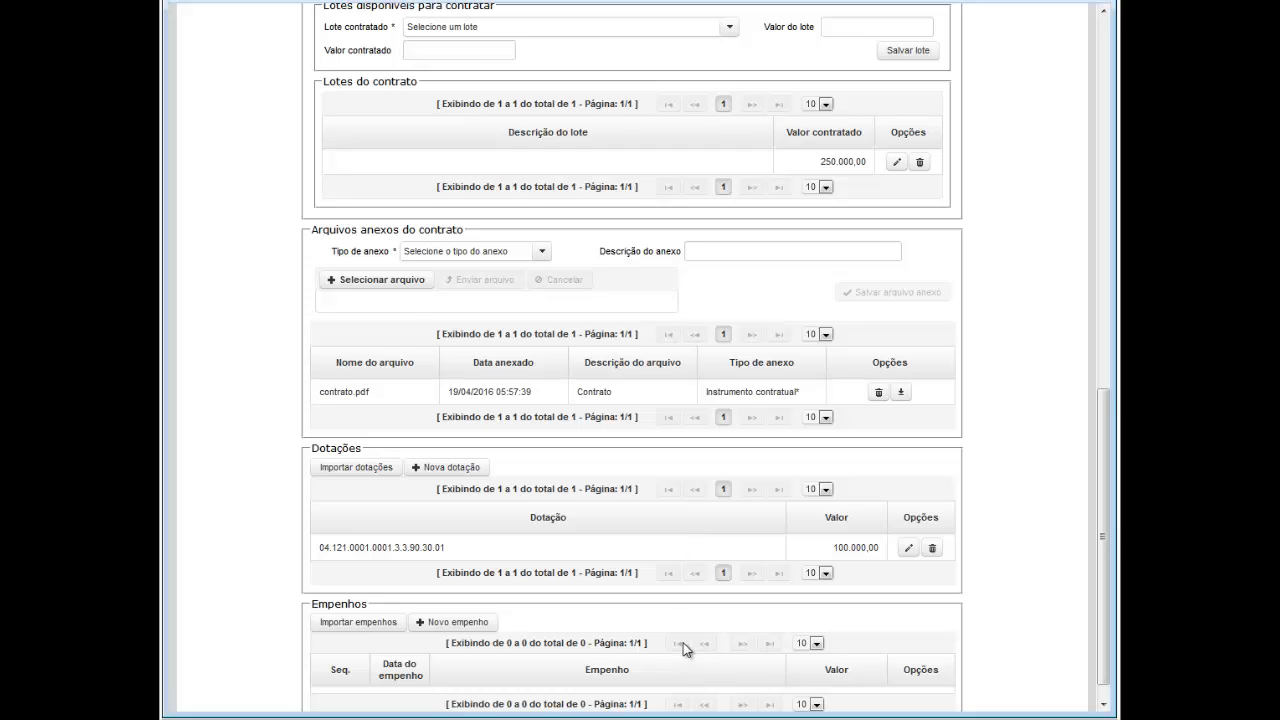
{"action": "scroll", "coordinate": [684, 650], "scroll_direction": "down", "scroll_amount": 1}
Step: Add empenho 001.002.2015 dated 01/04/2016 with value 100.000,00 and save it
{"action": "left_click", "coordinate": [465, 598]}
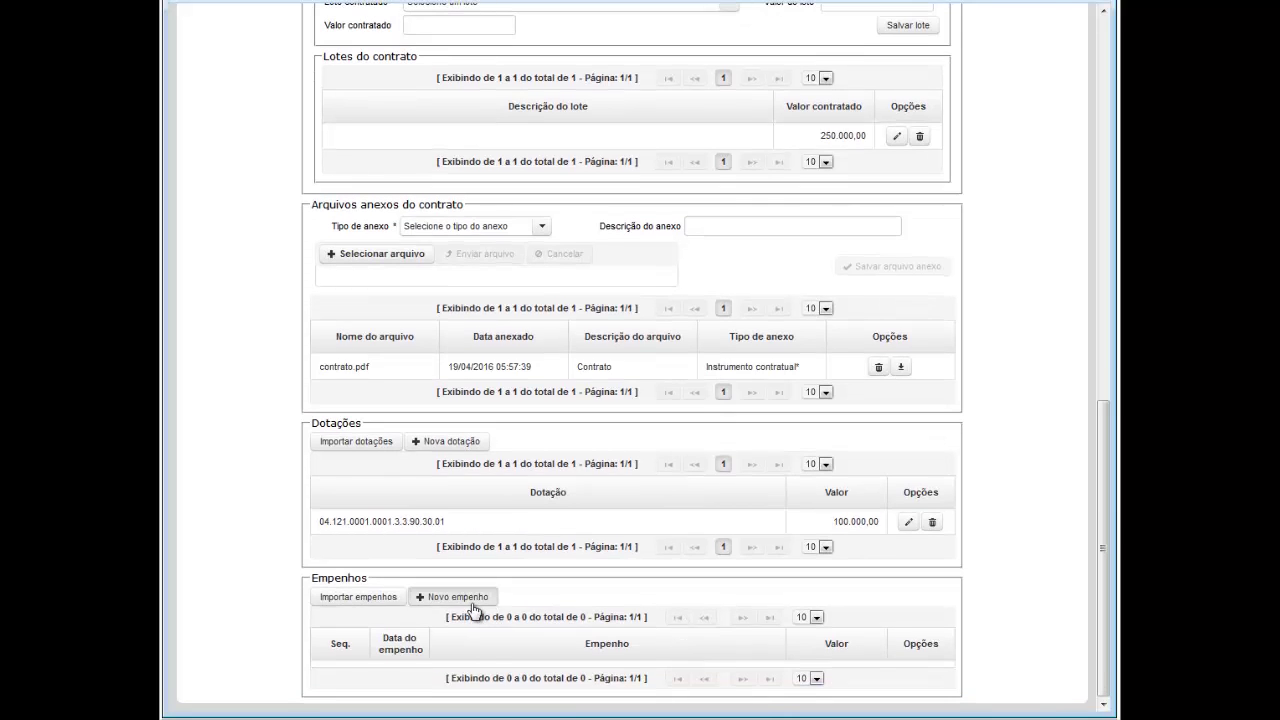
{"action": "left_click", "coordinate": [548, 343]}
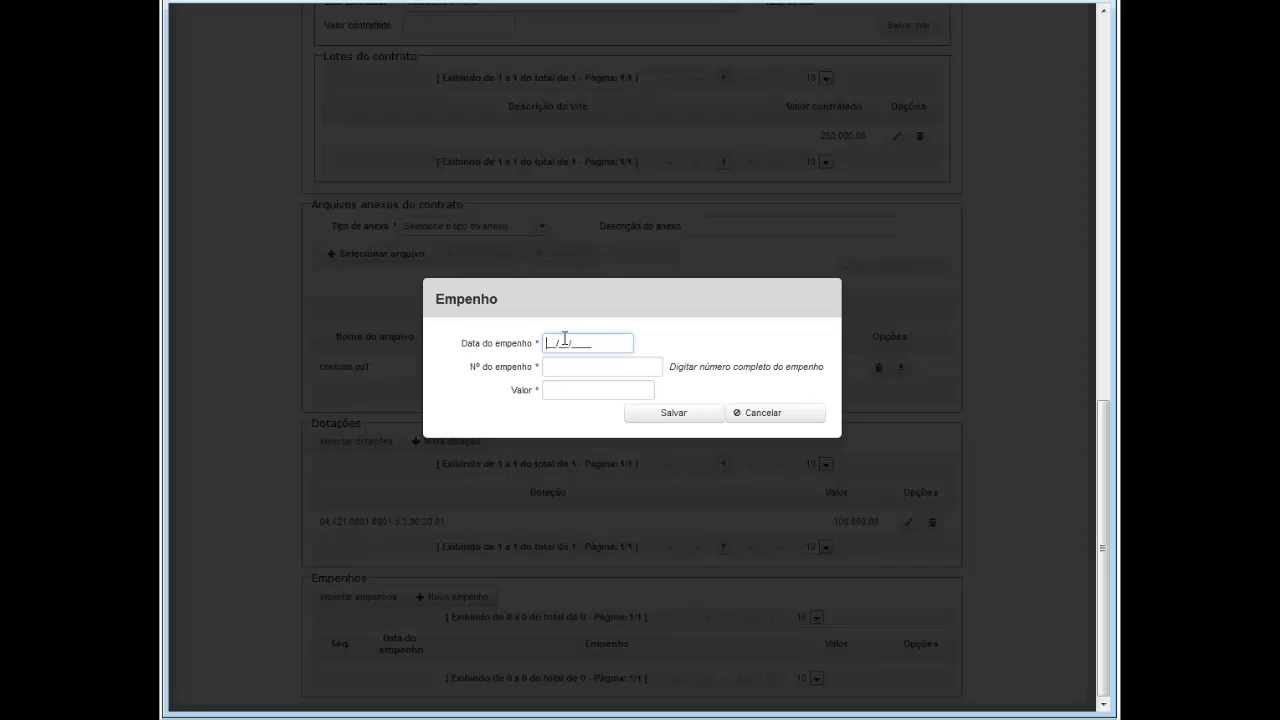
{"action": "type", "text": "01/04/2016"}
{"action": "key", "text": "Tab"}
{"action": "type", "text": "00"}
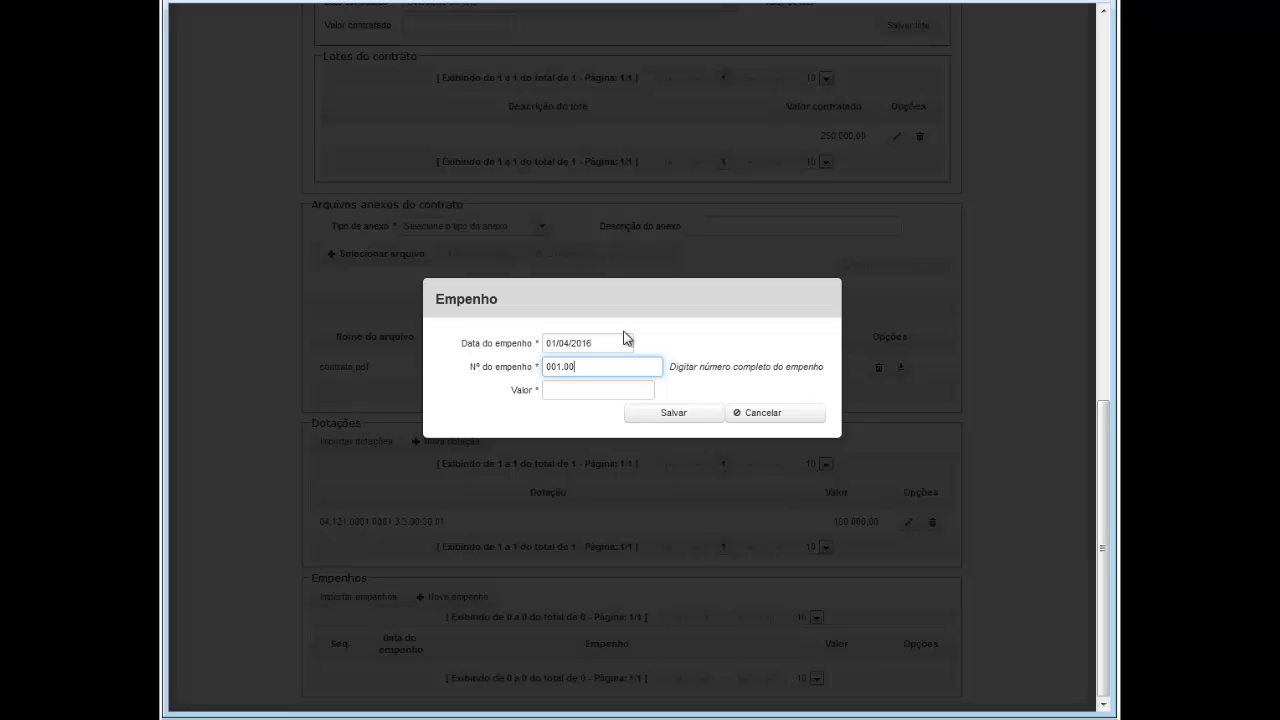
{"action": "type", "text": "1.002.2015"}
{"action": "key", "text": "Tab"}
{"action": "type", "text": "1000000"}
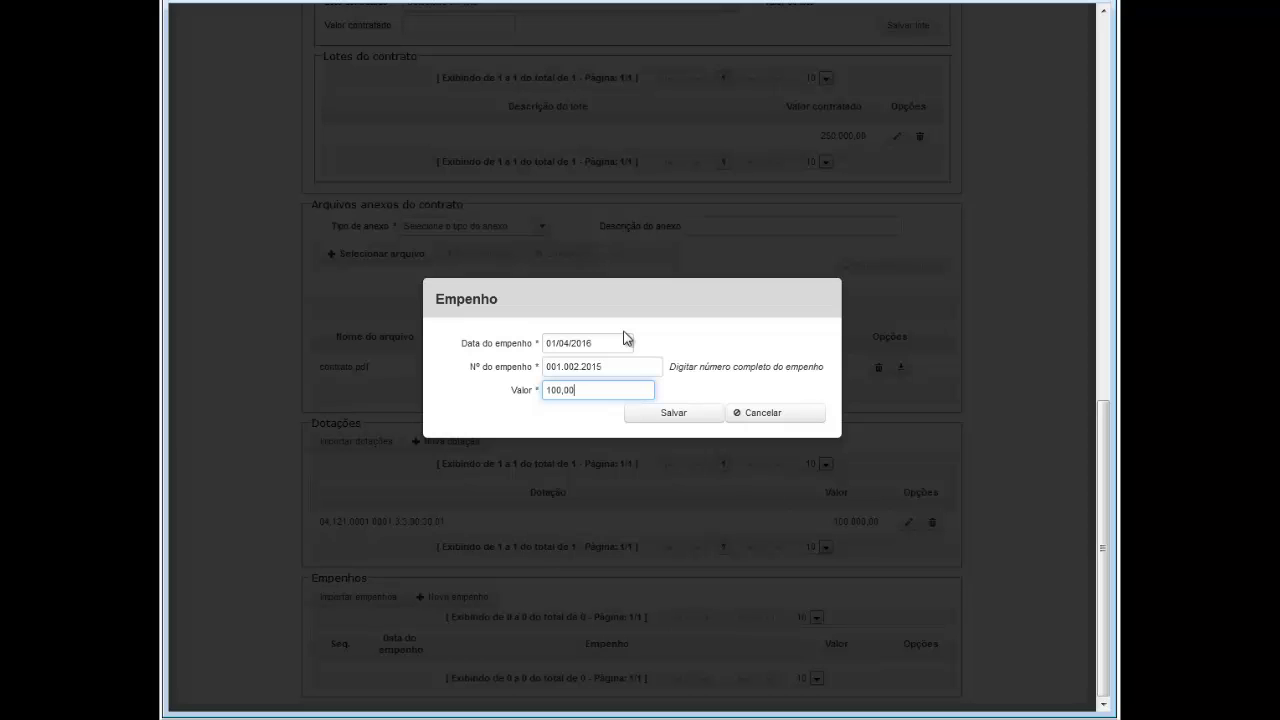
{"action": "left_click", "coordinate": [676, 415]}
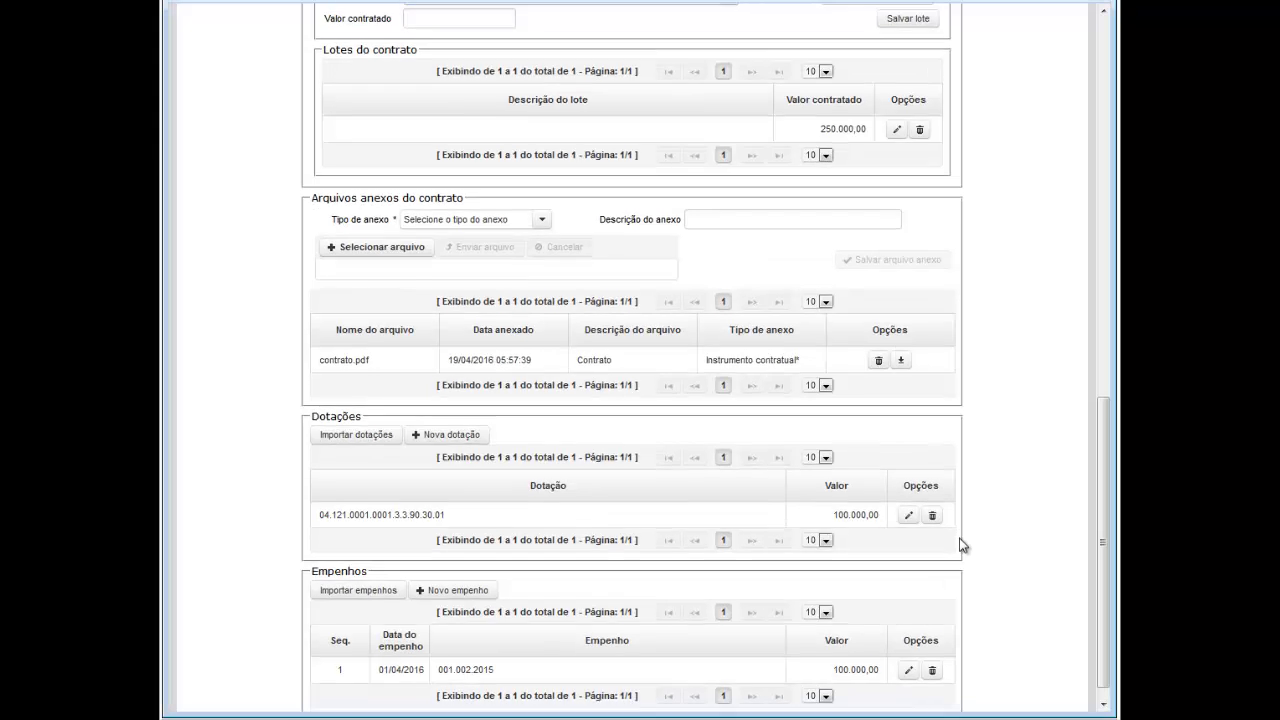